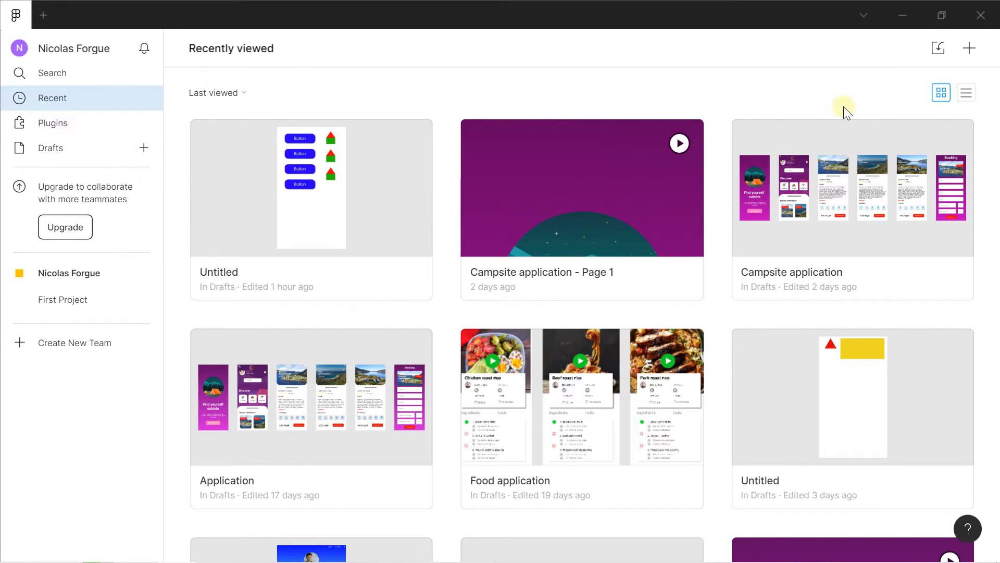
Create a new design file and start the Frame tool to show the device frame presets
{"action": "left_click", "coordinate": [969, 50]}
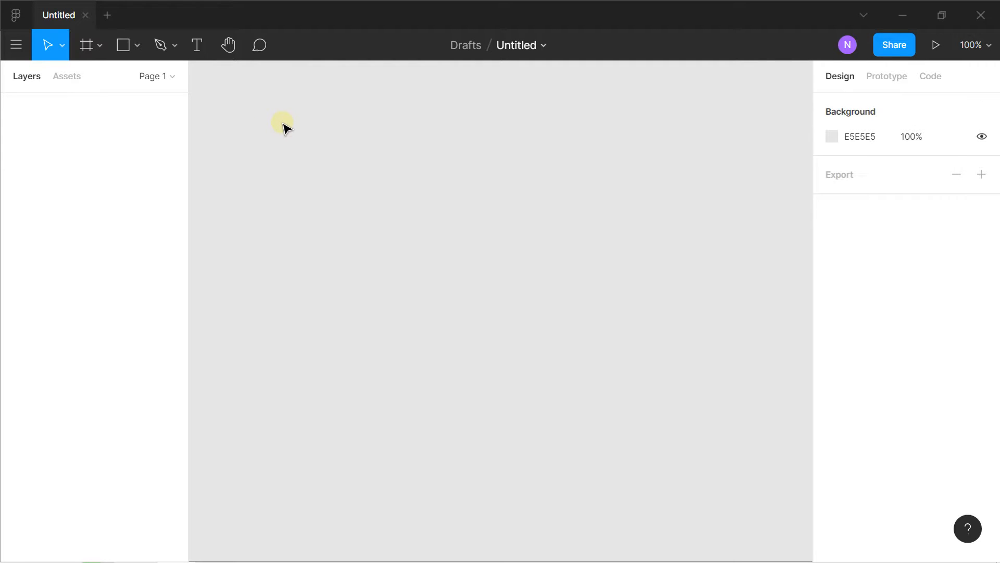
{"action": "left_click", "coordinate": [99, 45]}
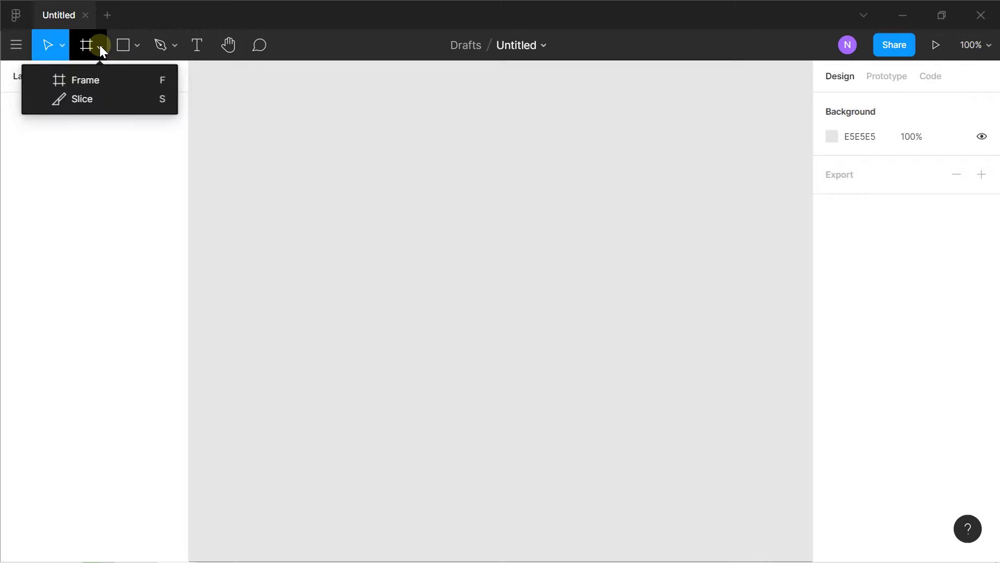
{"action": "left_click", "coordinate": [105, 80]}
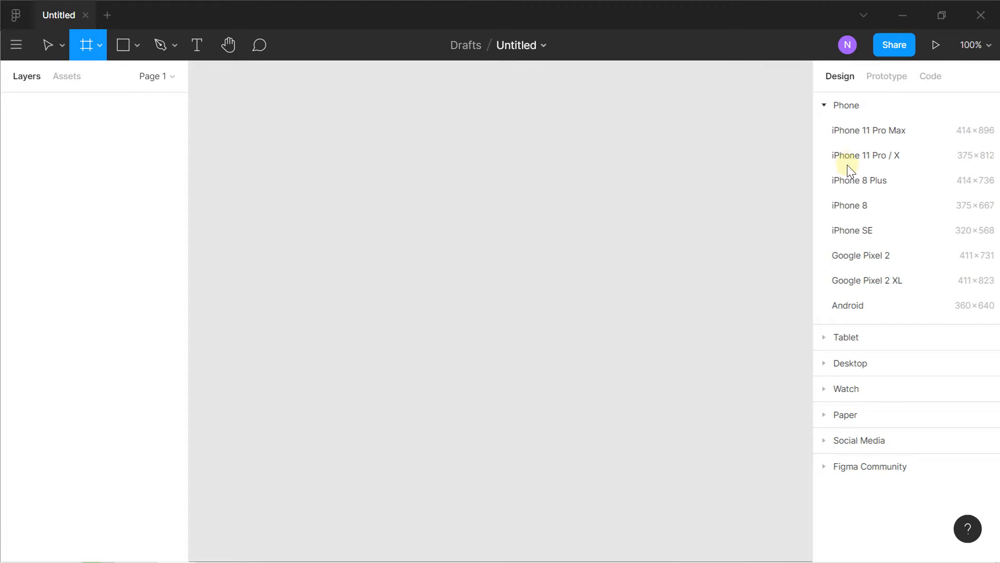
Browse the tablet, desktop, watch, paper and social media frame presets, and add an iPhone 8 Plus phone frame to the canvas
{"action": "left_click", "coordinate": [826, 339]}
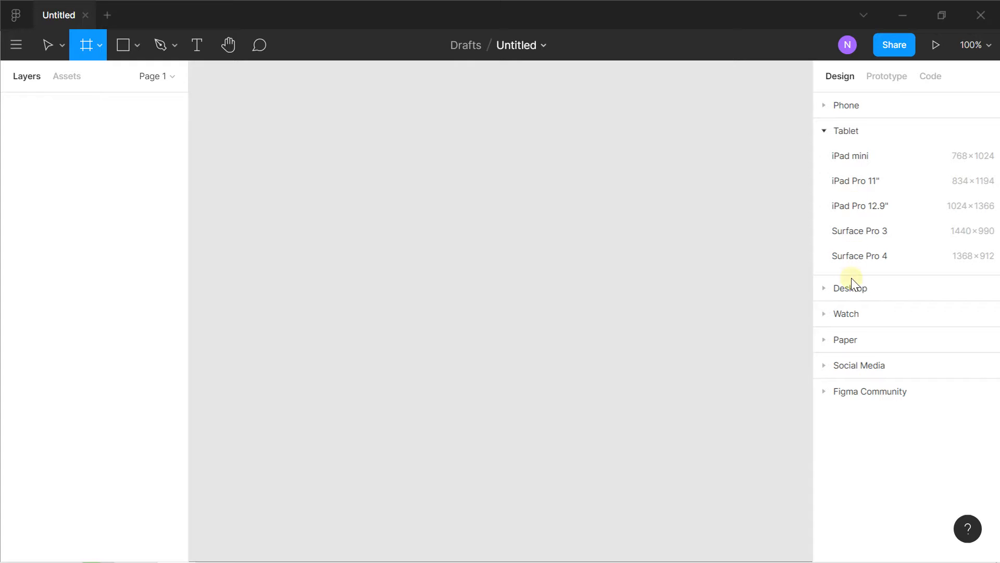
{"action": "left_click", "coordinate": [829, 290]}
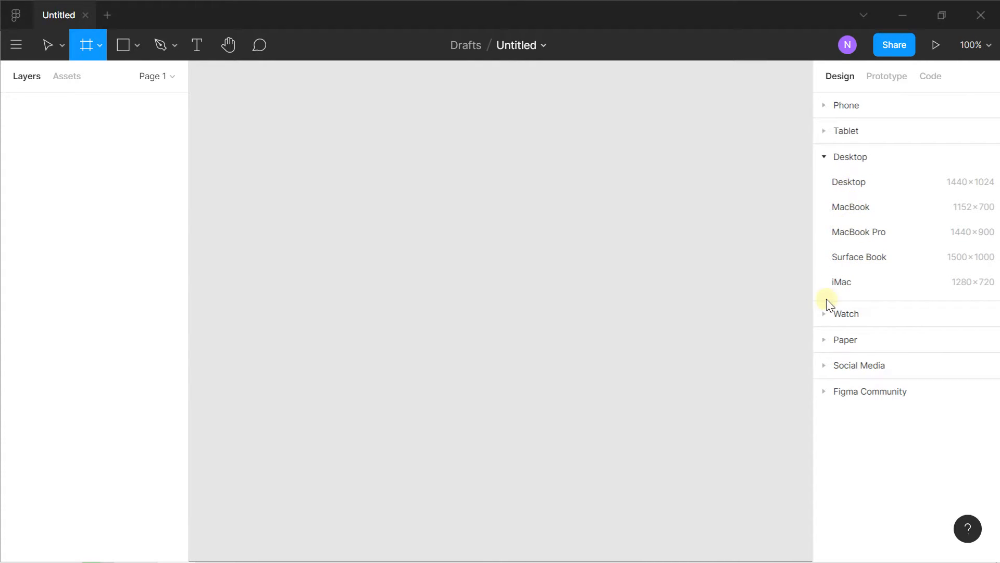
{"action": "left_click", "coordinate": [823, 321]}
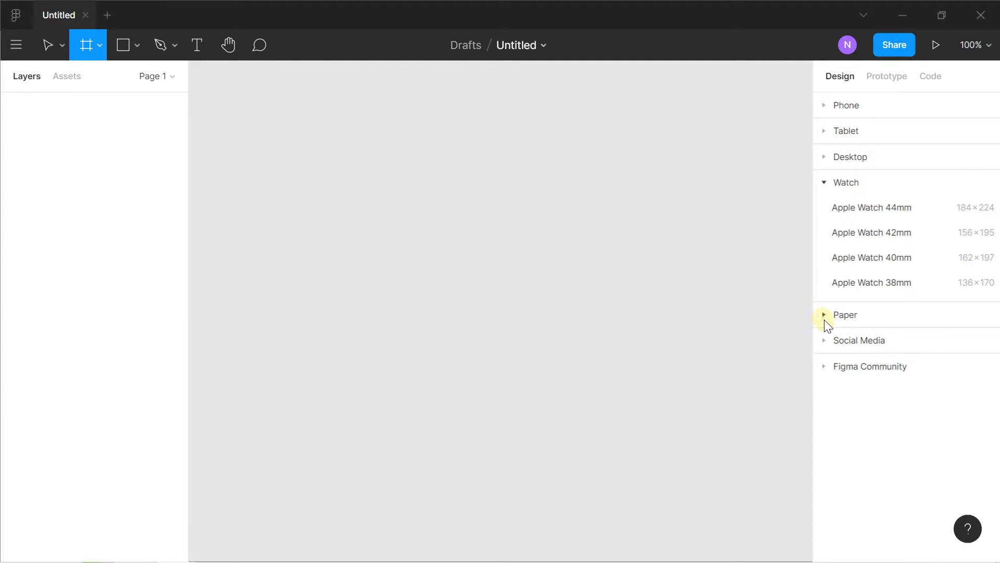
{"action": "left_click", "coordinate": [824, 320]}
{"action": "left_click", "coordinate": [827, 365]}
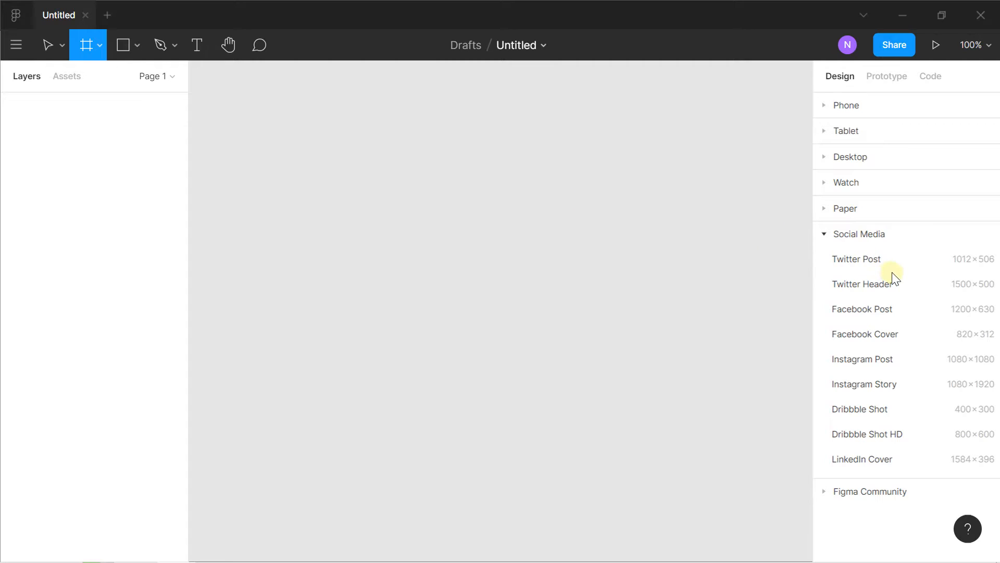
{"action": "left_click", "coordinate": [823, 106]}
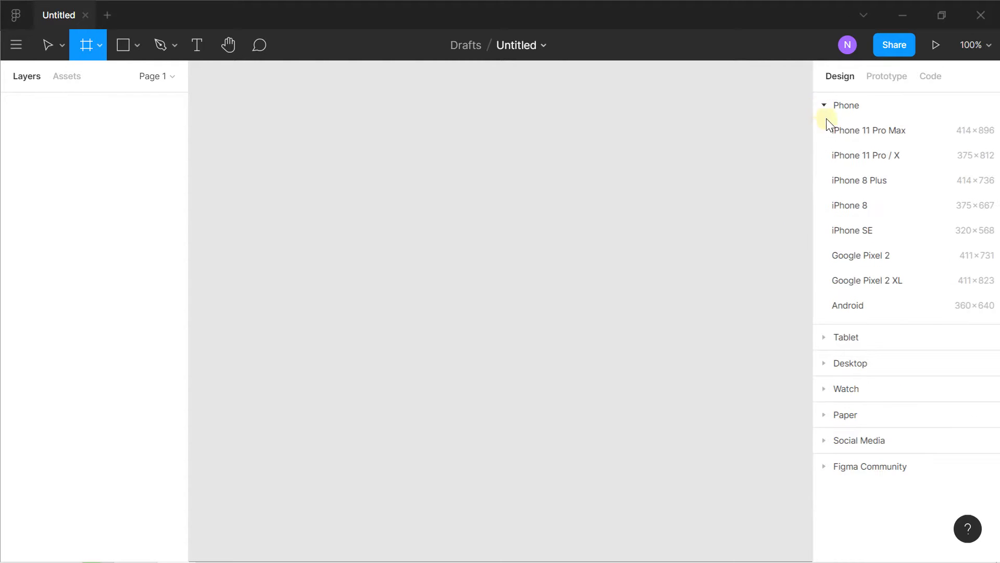
{"action": "left_click", "coordinate": [844, 181]}
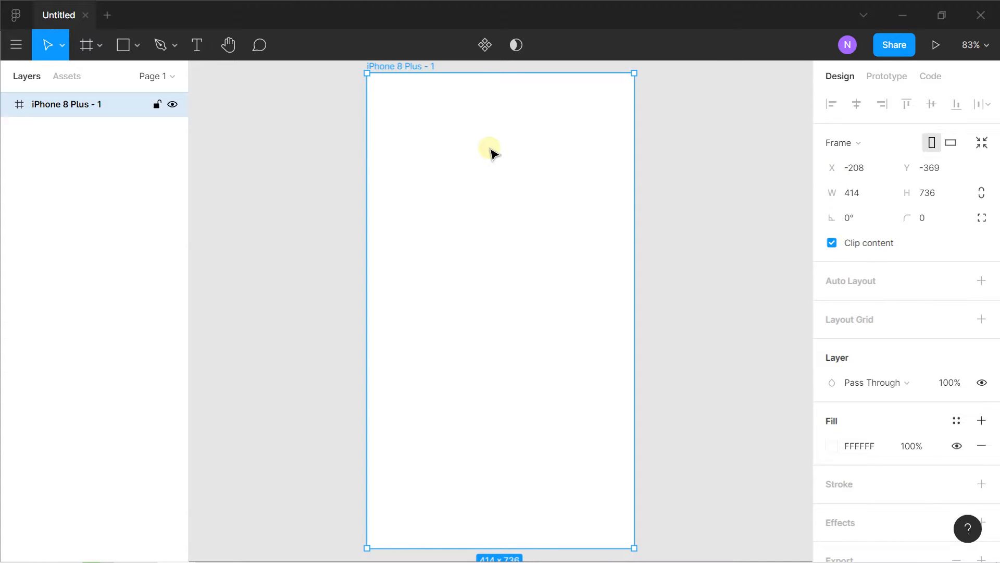
{"action": "scroll", "coordinate": [492, 153], "scroll_direction": "down", "scroll_amount": 3}
{"action": "left_click_drag", "start_coordinate": [496, 149], "coordinate": [430, 156]}
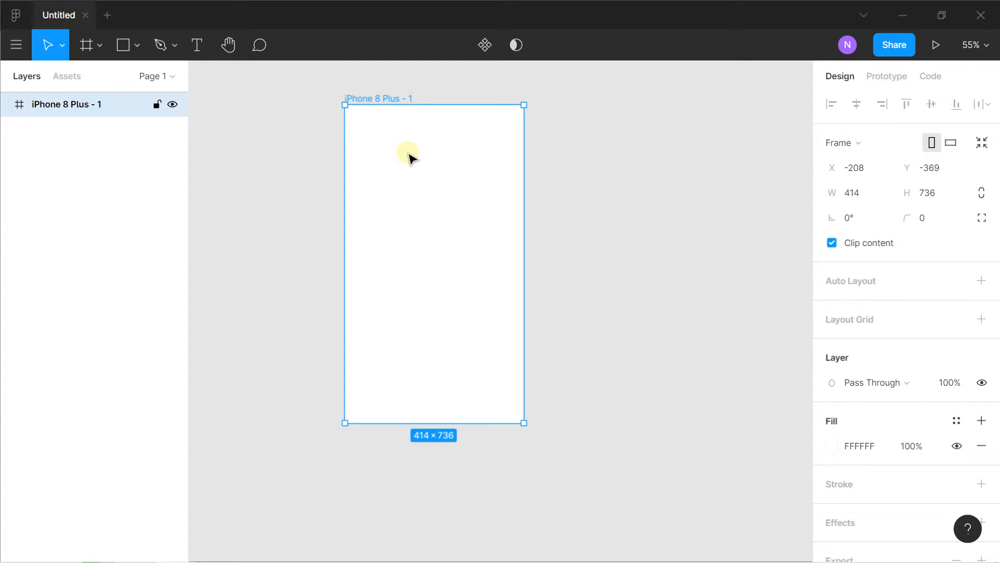
Rename the iPhone 8 Plus frame's layer as Page 1
{"action": "double_click", "coordinate": [92, 106]}
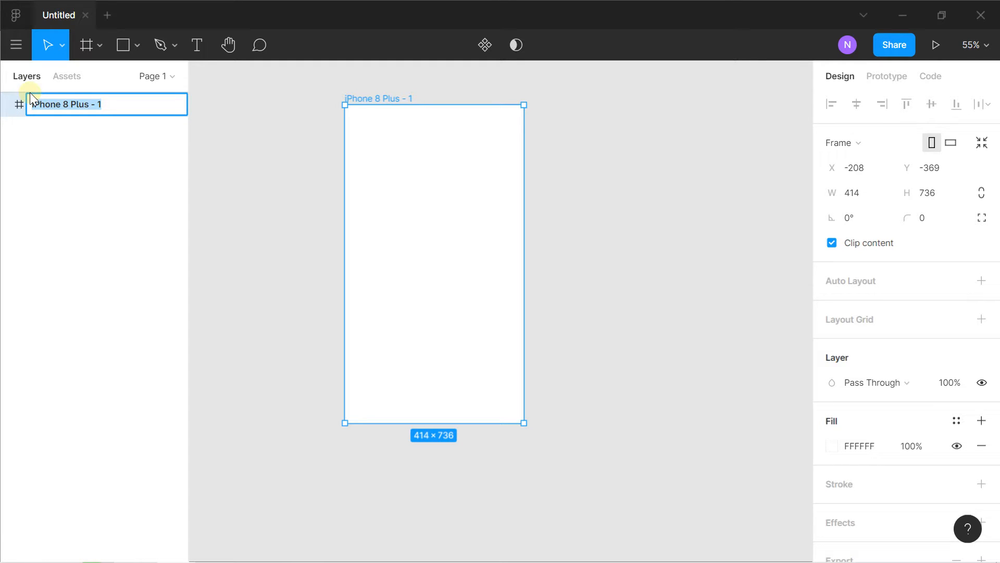
{"action": "key", "text": "Caps_Lock"}
{"action": "type", "text": "SAA"}
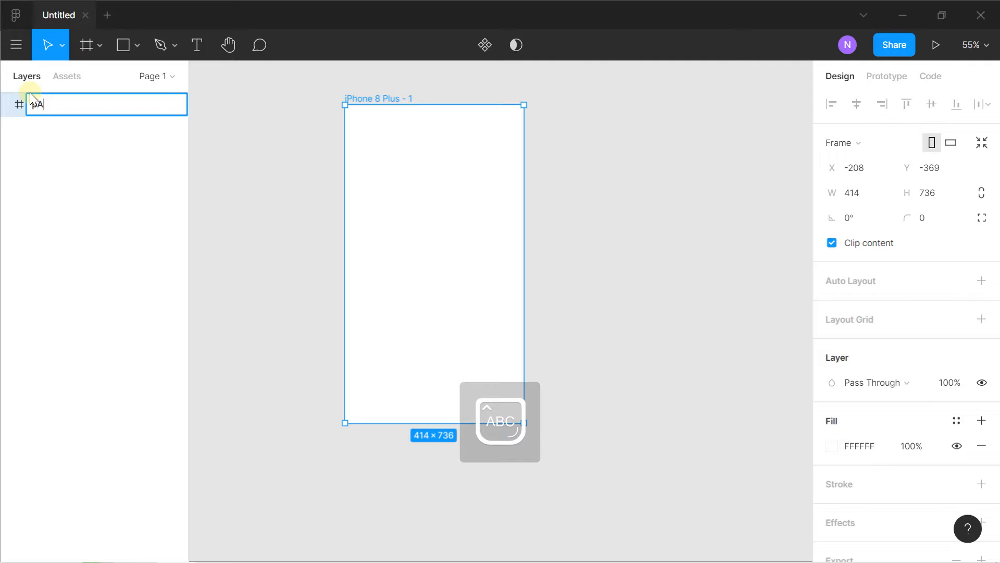
{"action": "key", "text": "BackSpace"}
{"action": "key", "text": "Caps_Lock"}
{"action": "type", "text": "a"}
{"action": "key", "text": "BackSpace"}
{"action": "key", "text": "BackSpace"}
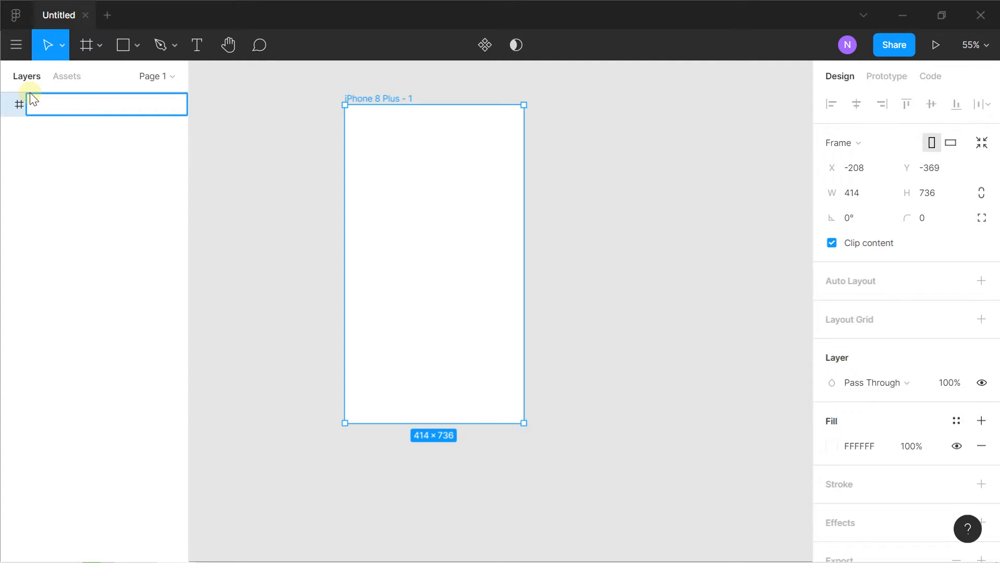
{"action": "key", "text": "Caps_Lock"}
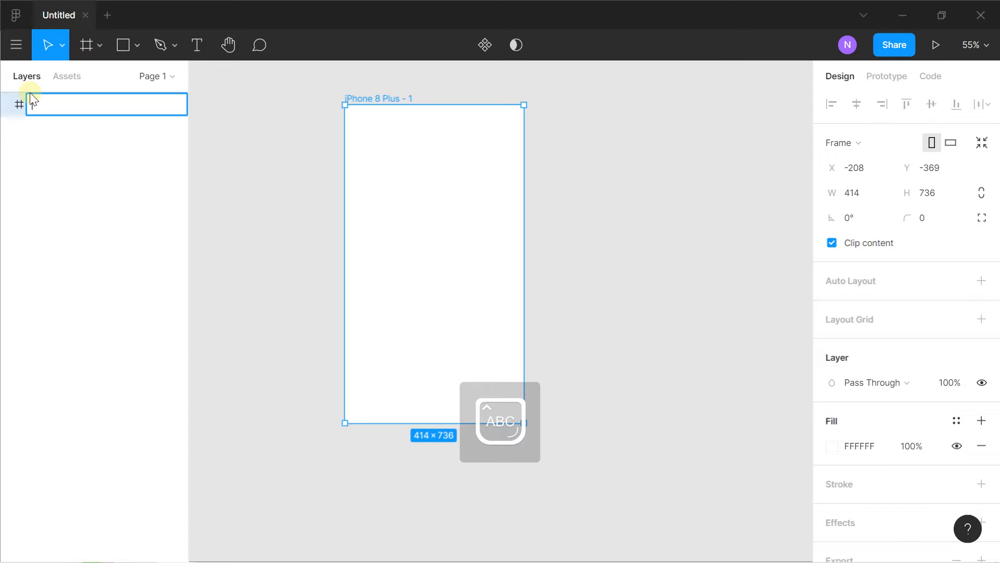
{"action": "key", "text": "Caps_Lock"}
{"action": "type", "text": "age"}
{"action": "key", "text": "Caps_Lock"}
{"action": "type", "text": "1"}
{"action": "left_click", "coordinate": [260, 186]}
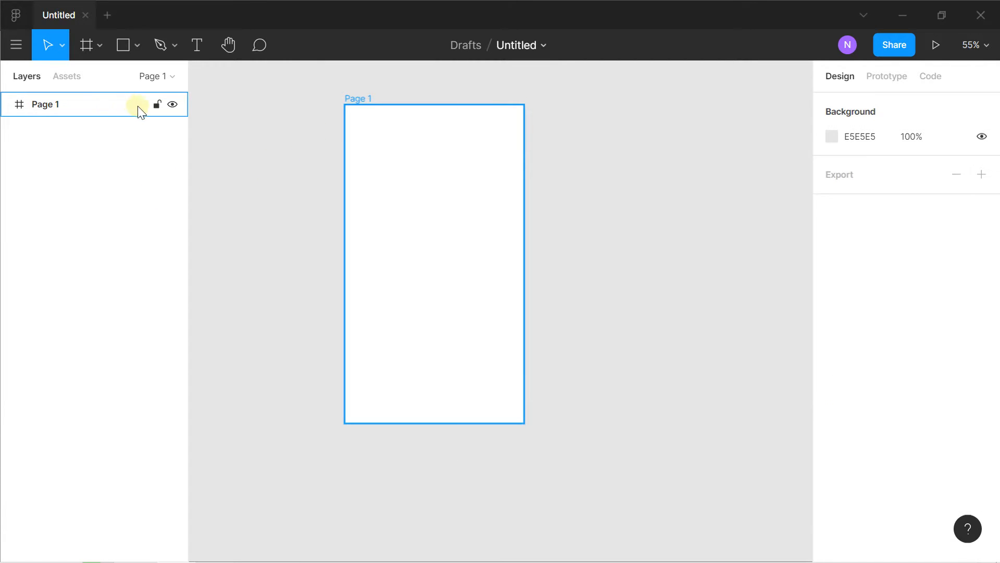
Duplicate the Page 1 frame beside the original and add another iPhone 8 Plus preset frame
{"action": "left_click_drag", "start_coordinate": [352, 100], "coordinate": [587, 99]}
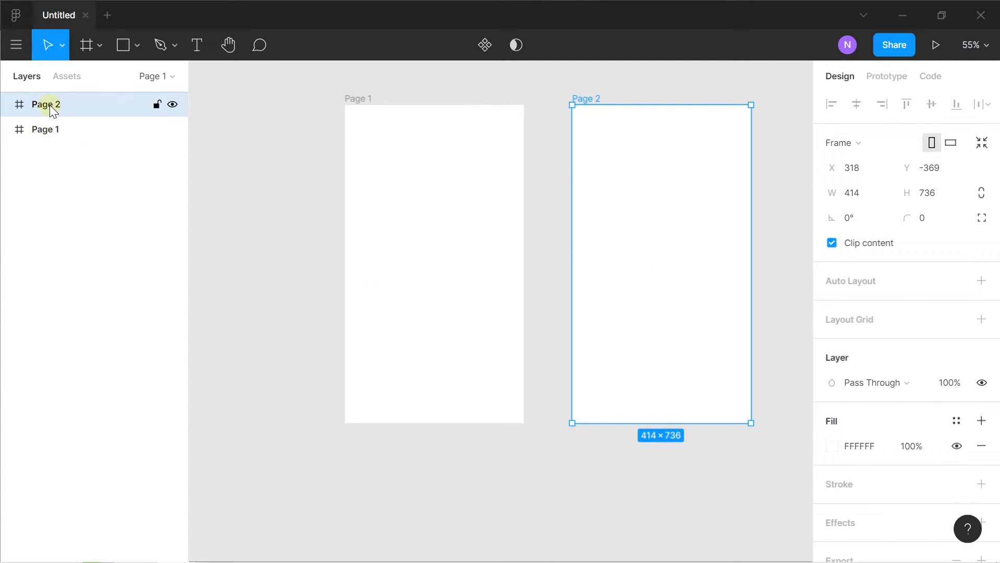
{"action": "left_click_drag", "start_coordinate": [607, 151], "coordinate": [532, 192]}
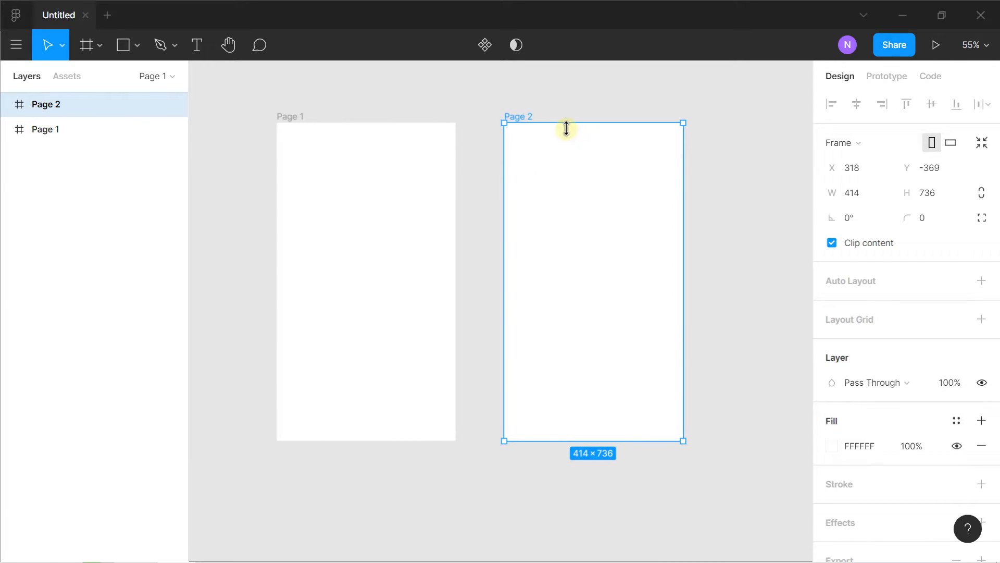
{"action": "left_click", "coordinate": [103, 48]}
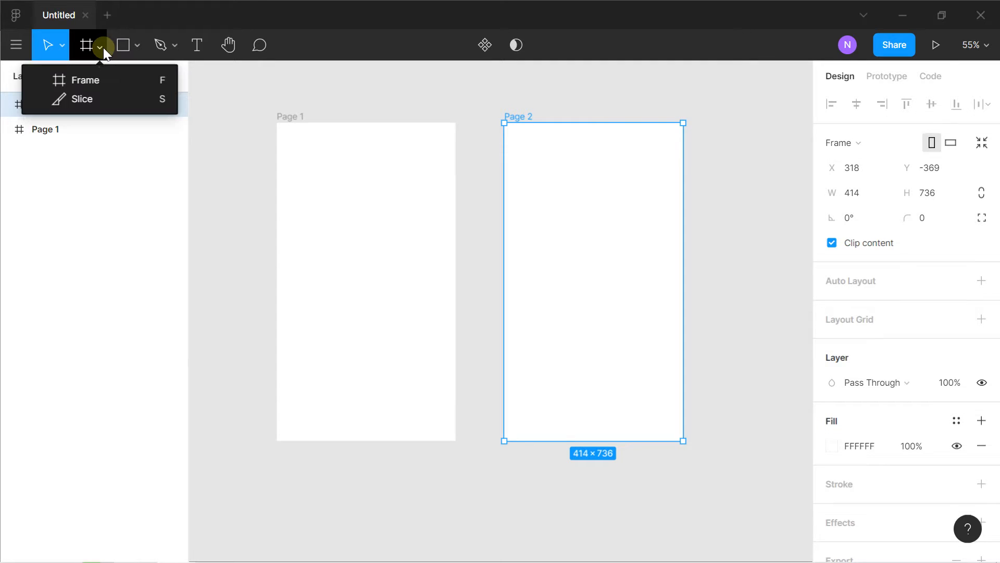
{"action": "left_click", "coordinate": [101, 76]}
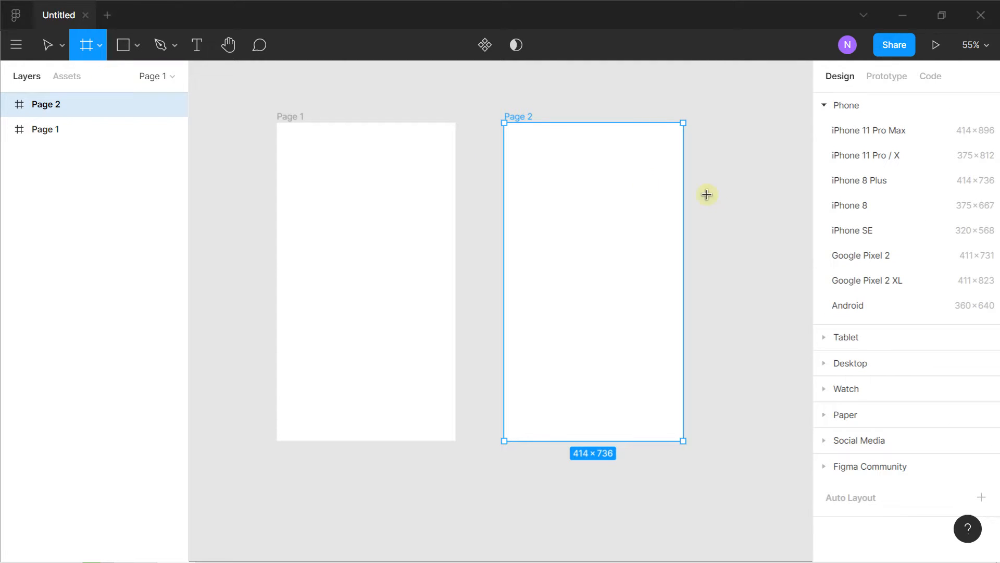
{"action": "left_click", "coordinate": [859, 179]}
{"action": "left_click_drag", "start_coordinate": [739, 232], "coordinate": [740, 212]}
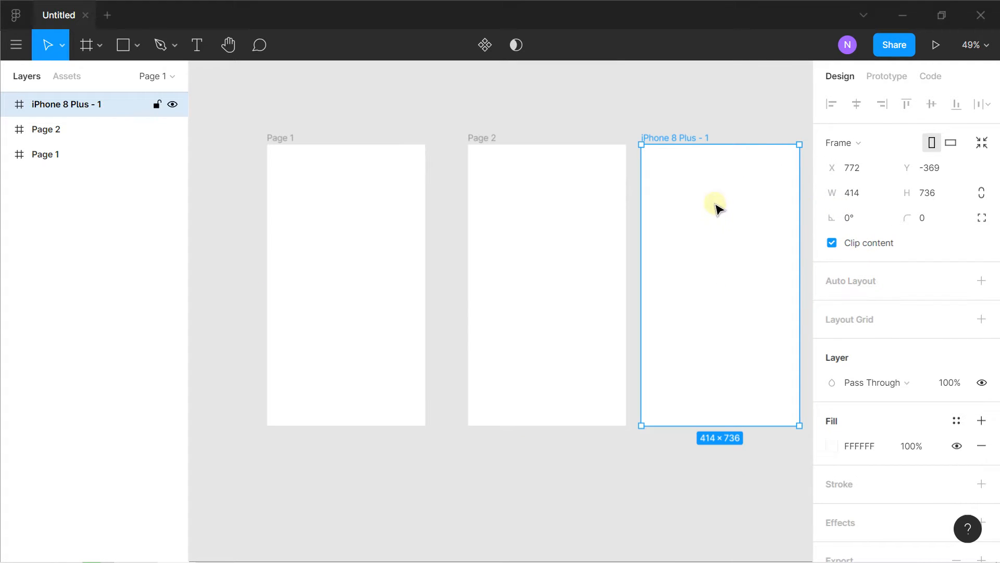
Delete the newly added iPhone 8 Plus frame and the Page 2 frame
{"action": "key", "text": "Delete"}
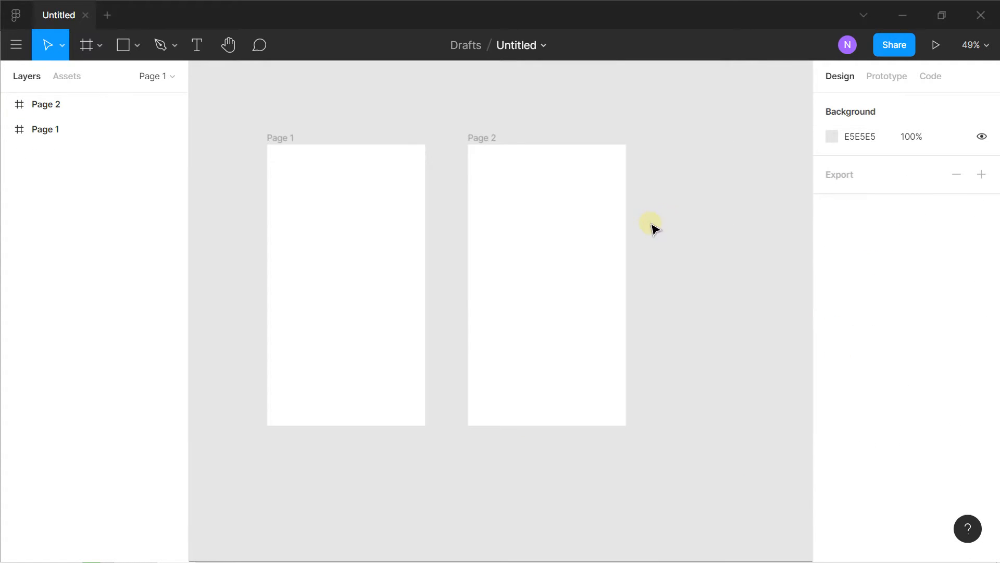
{"action": "left_click", "coordinate": [556, 229]}
{"action": "key", "text": "Delete"}
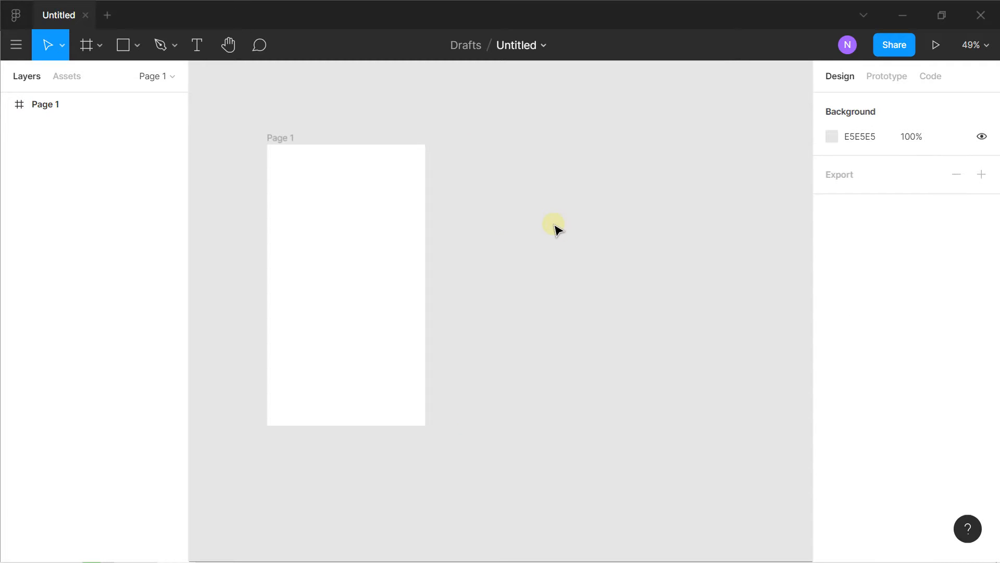
{"action": "left_click_drag", "start_coordinate": [386, 239], "coordinate": [465, 218]}
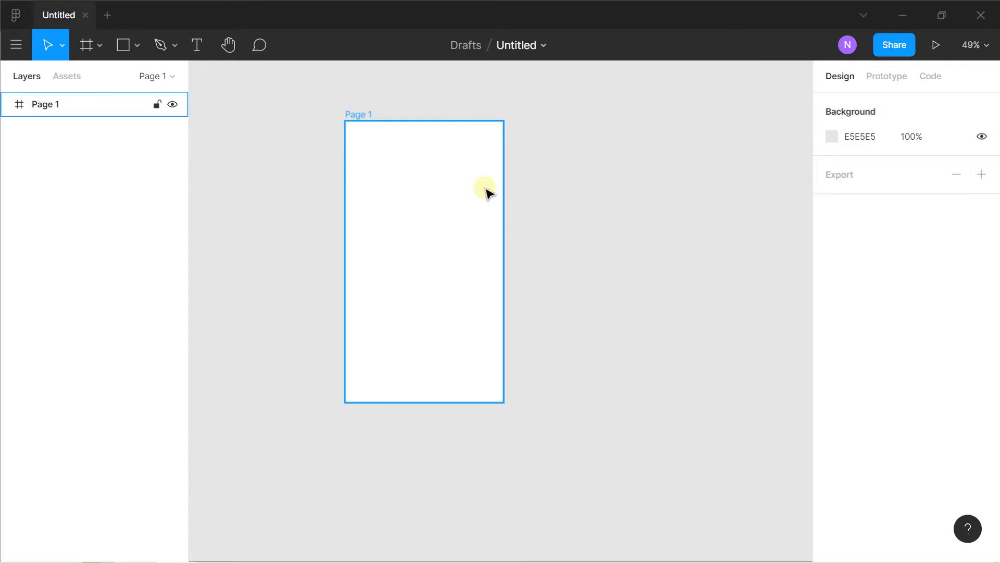
Draw a full-width rectangle of about 414 × 184 across the top of the Page 1 frame
{"action": "left_click", "coordinate": [134, 46]}
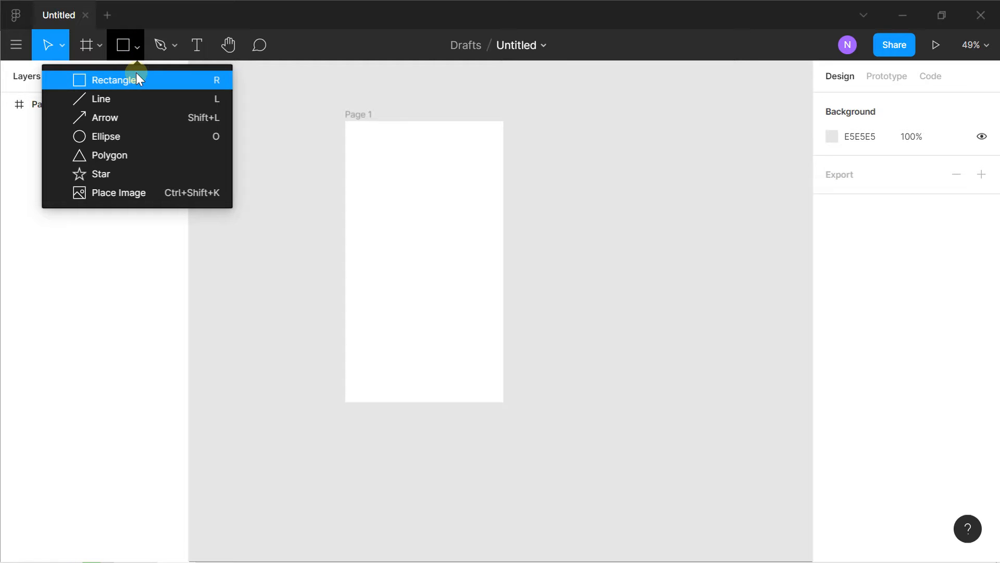
{"action": "left_click", "coordinate": [137, 81]}
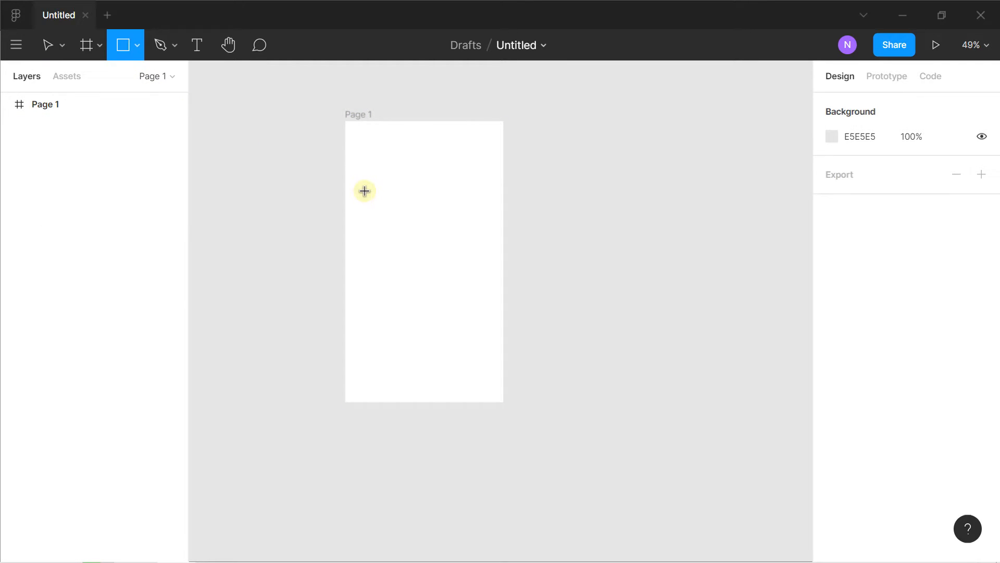
{"action": "scroll", "coordinate": [364, 191], "scroll_direction": "up", "scroll_amount": 3}
{"action": "mouse_move", "coordinate": [333, 87]}
{"action": "left_mouse_down"}
{"action": "mouse_move", "coordinate": [346, 105]}
{"action": "mouse_move", "coordinate": [490, 174]}
{"action": "mouse_move", "coordinate": [571, 176]}
{"action": "left_mouse_up"}
{"action": "mouse_move", "coordinate": [477, 175]}
{"action": "left_mouse_down"}
{"action": "mouse_move", "coordinate": [478, 217]}
{"action": "mouse_move", "coordinate": [475, 192]}
{"action": "left_mouse_up"}
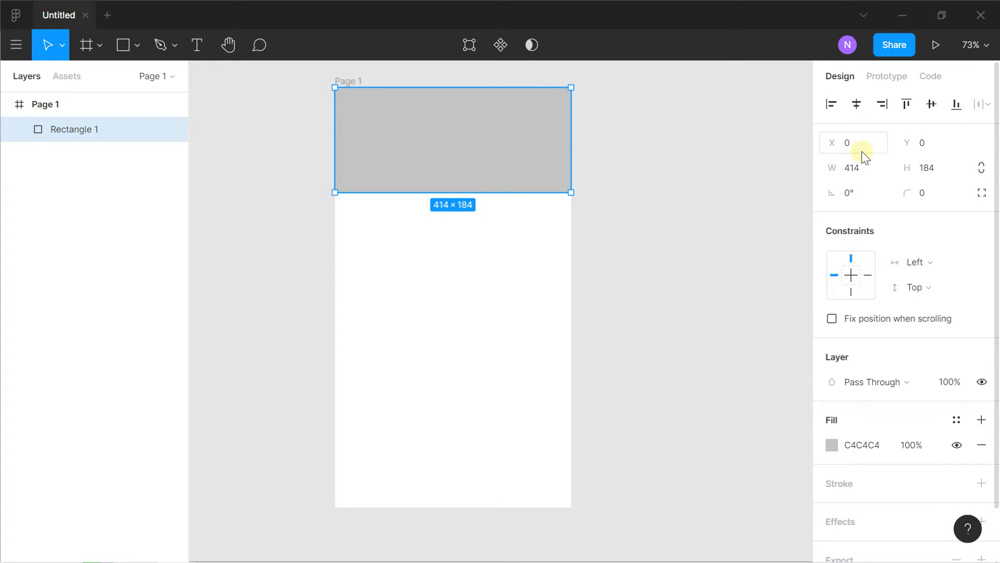
Set the rectangle's fill to the fully saturated solid red FD0000
{"action": "scroll", "coordinate": [863, 177], "scroll_direction": "down", "scroll_amount": 2}
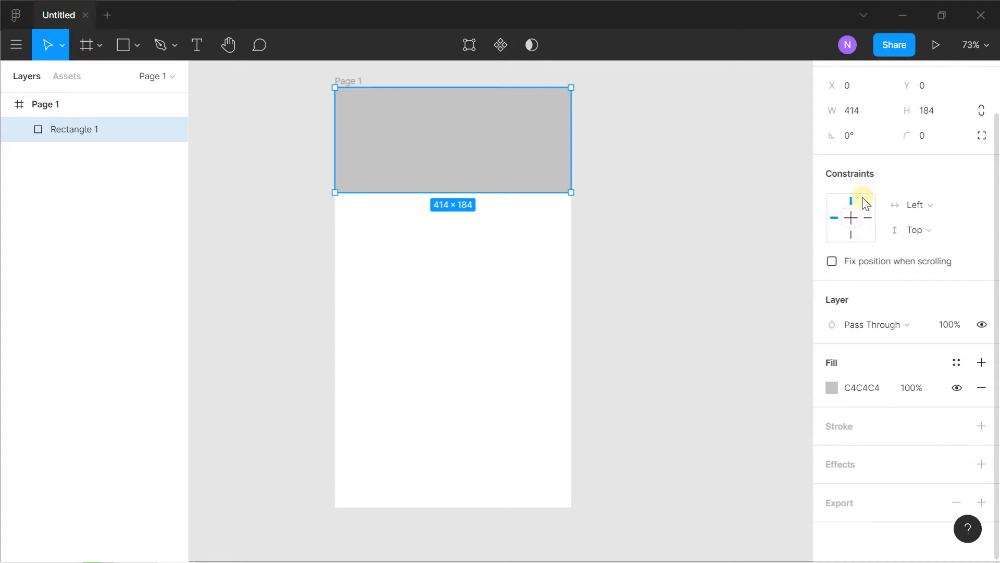
{"action": "left_click", "coordinate": [828, 386]}
{"action": "left_click_drag", "start_coordinate": [778, 223], "coordinate": [811, 172]}
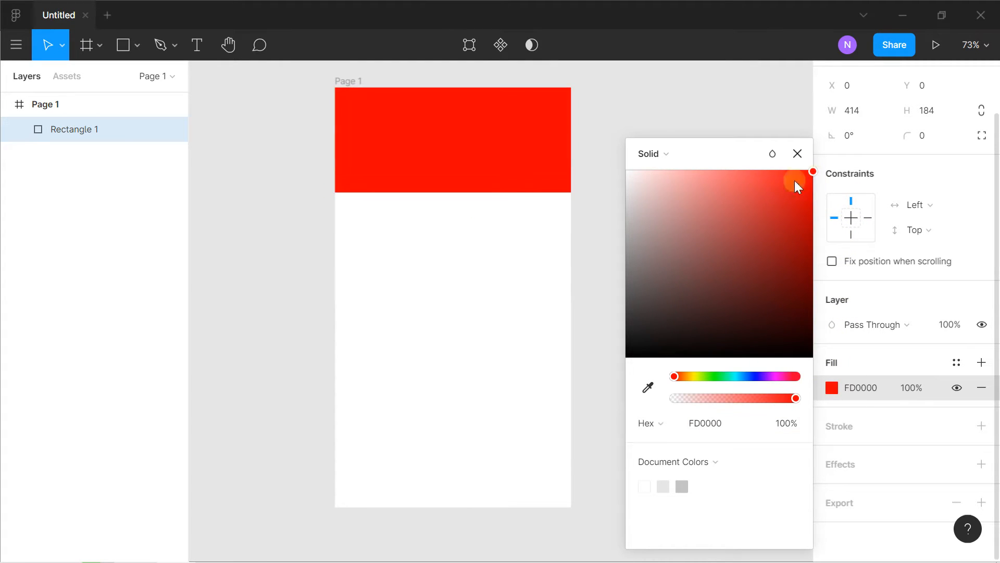
Try a Linear gradient fill on the rectangle
{"action": "left_click", "coordinate": [677, 154]}
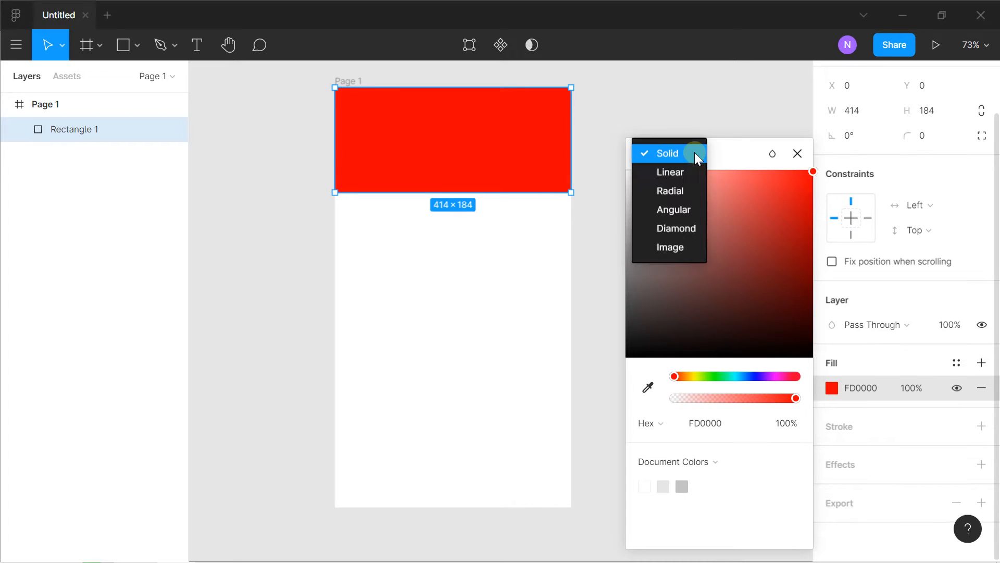
{"action": "left_click", "coordinate": [665, 171]}
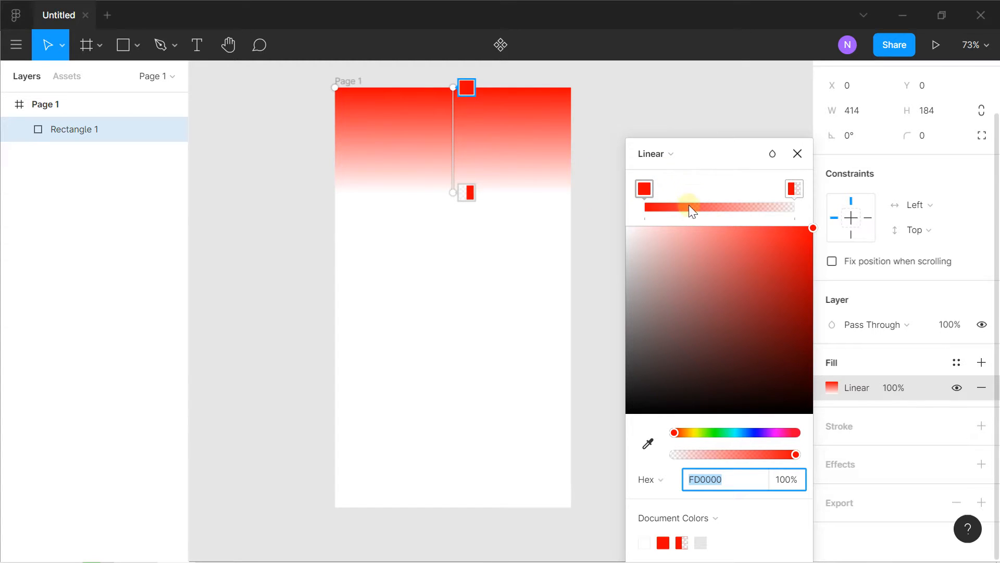
Return the rectangle's fill to Solid and set its colour to blue 0047FD
{"action": "left_click", "coordinate": [653, 154]}
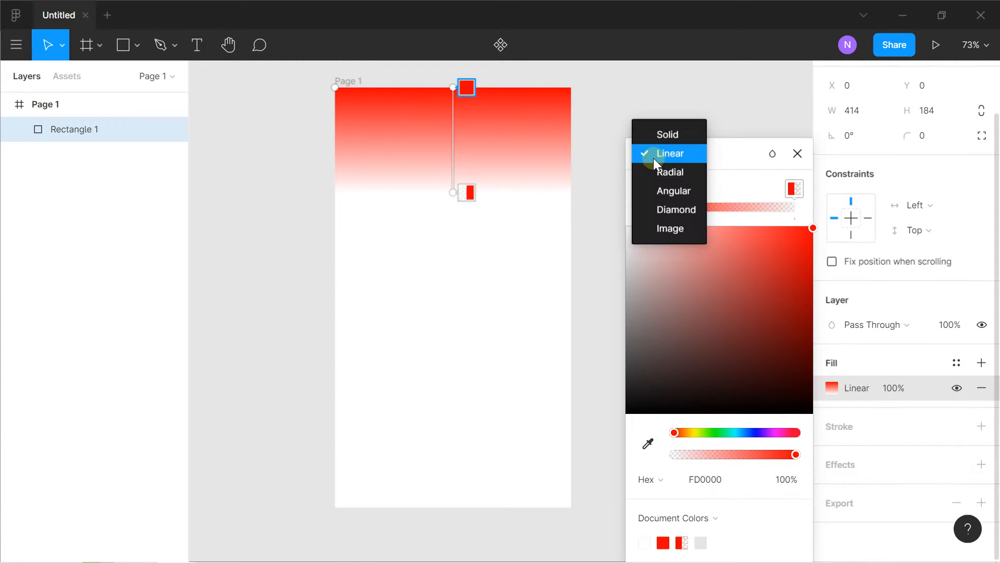
{"action": "left_click", "coordinate": [662, 136]}
{"action": "left_click", "coordinate": [749, 376]}
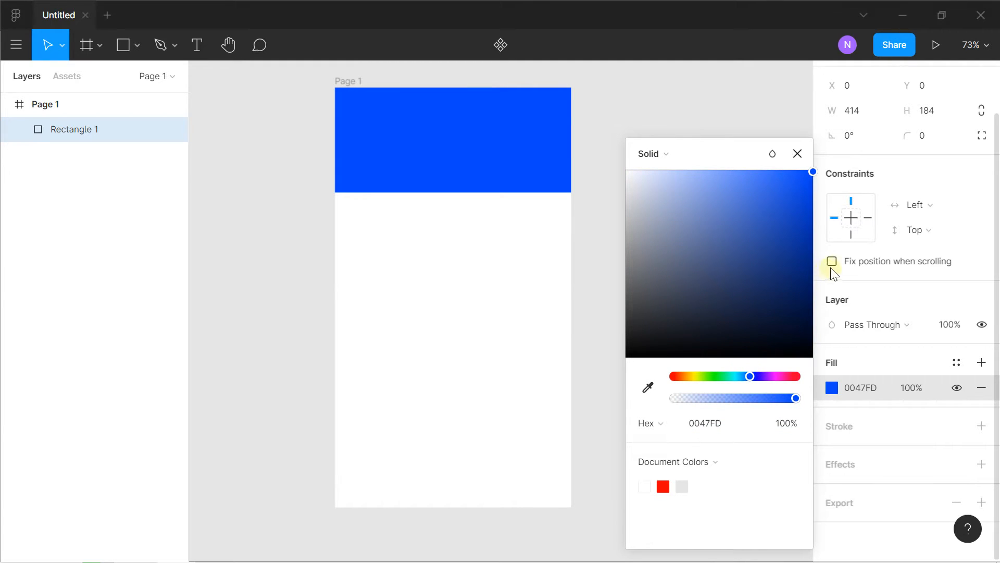
{"action": "left_click", "coordinate": [859, 281]}
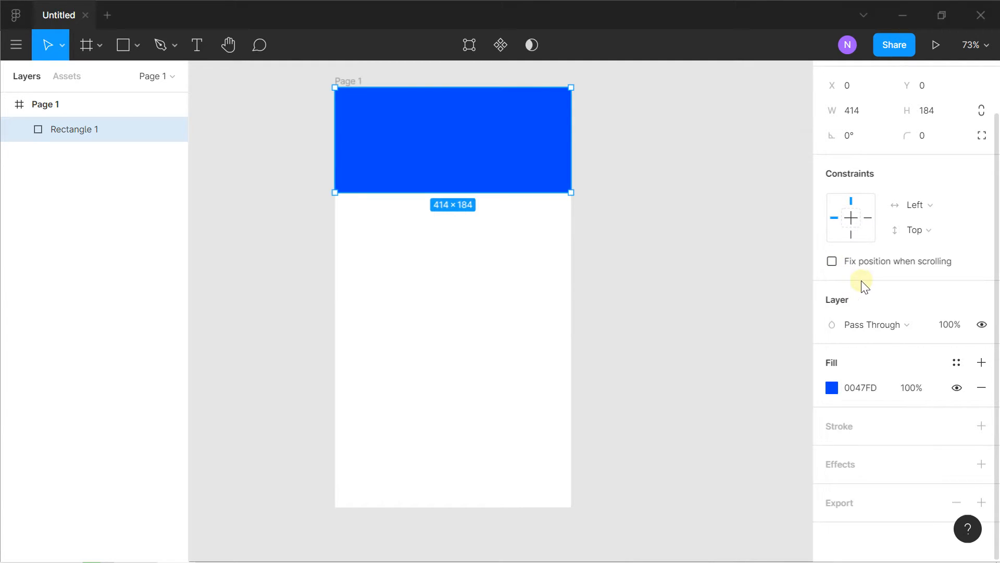
Add a black 000000 inside stroke to the rectangle and set its width to 0
{"action": "left_click", "coordinate": [980, 428]}
{"action": "scroll", "coordinate": [877, 402], "scroll_direction": "down", "scroll_amount": 2}
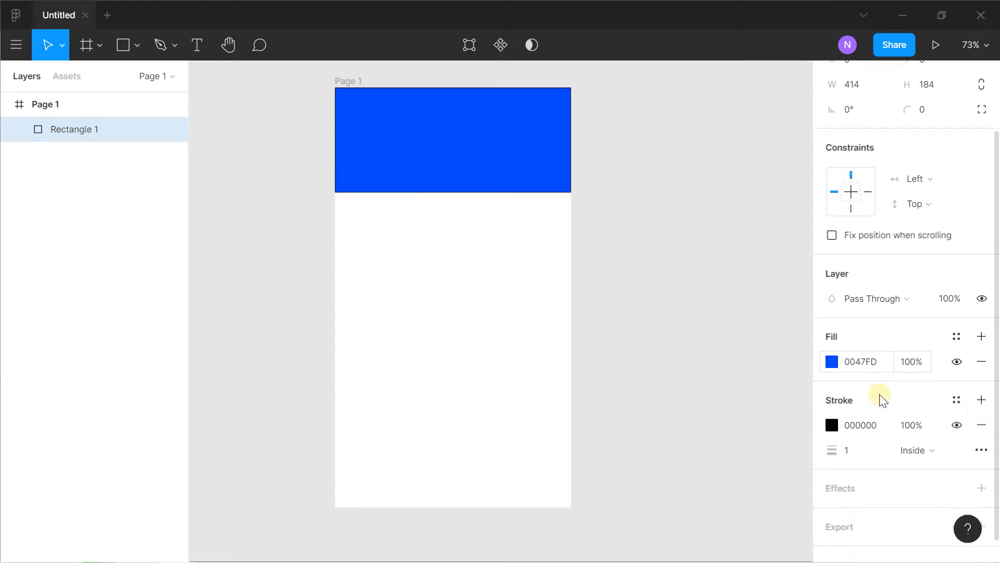
{"action": "left_click_drag", "start_coordinate": [833, 428], "coordinate": [834, 428]}
{"action": "left_click", "coordinate": [514, 143]}
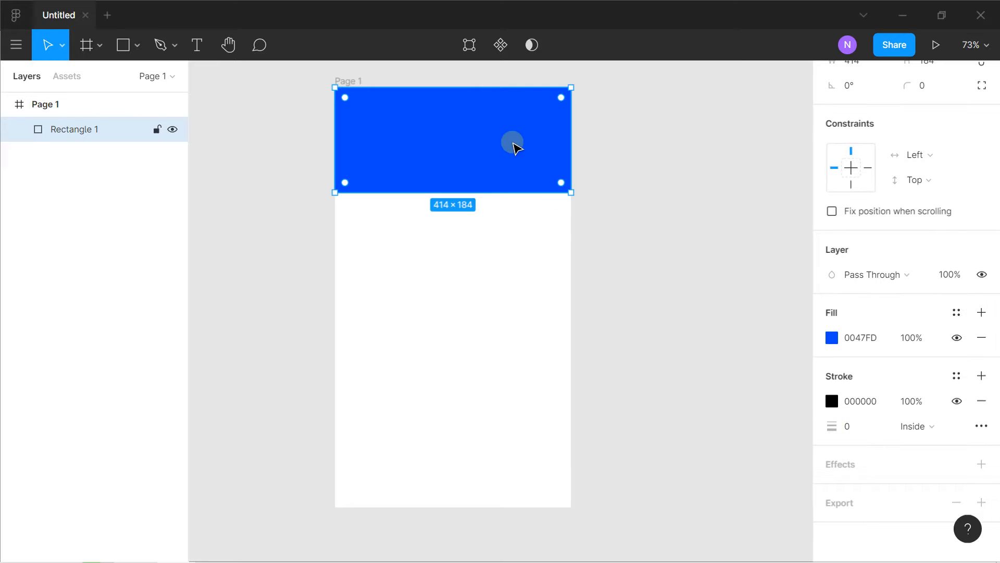
Draw a circle about 174 × 174 in the white area below the blue rectangle and move it to the middle of the frame
{"action": "left_click", "coordinate": [137, 47]}
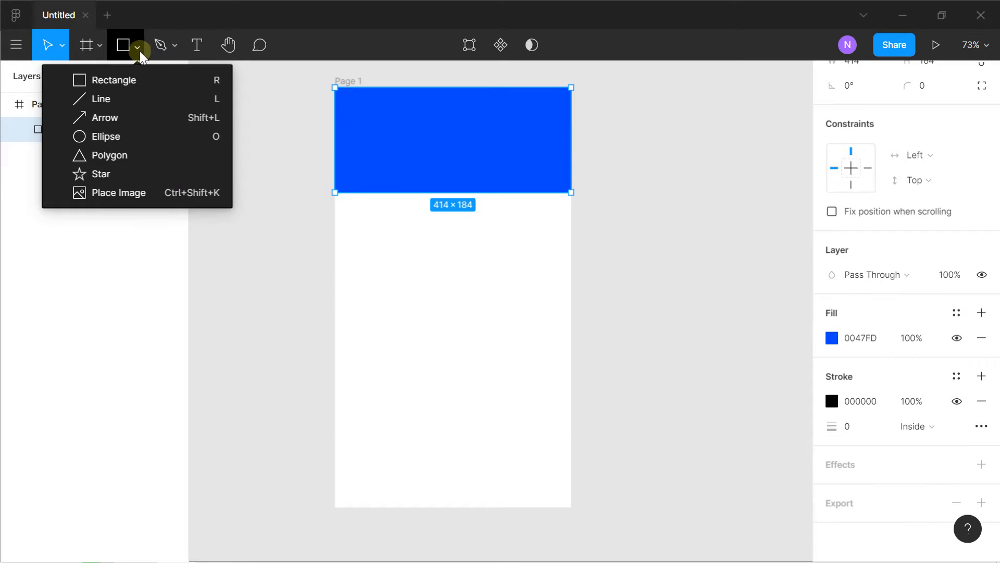
{"action": "left_click", "coordinate": [140, 138]}
{"action": "left_click_drag", "start_coordinate": [409, 255], "coordinate": [509, 352]}
{"action": "mouse_move", "coordinate": [475, 320]}
{"action": "left_mouse_down"}
{"action": "mouse_move", "coordinate": [464, 313]}
{"action": "mouse_move", "coordinate": [454, 264]}
{"action": "mouse_move", "coordinate": [496, 306]}
{"action": "mouse_move", "coordinate": [460, 337]}
{"action": "mouse_move", "coordinate": [466, 270]}
{"action": "mouse_move", "coordinate": [468, 316]}
{"action": "mouse_move", "coordinate": [466, 301]}
{"action": "left_mouse_up"}
Move the circle off-centre, then align it to the frame's horizontal and vertical centres
{"action": "scroll", "coordinate": [836, 261], "scroll_direction": "up", "scroll_amount": 2}
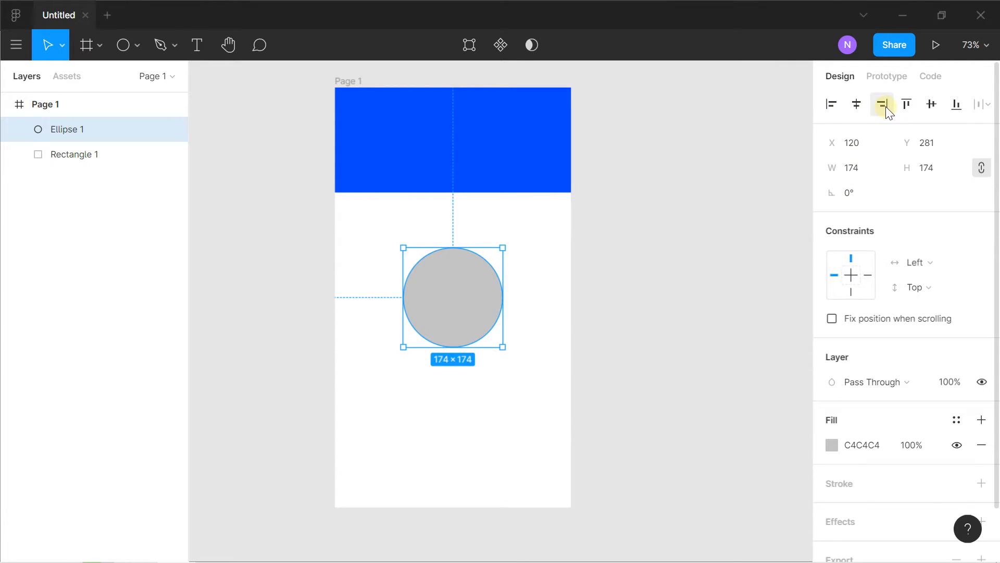
{"action": "left_click_drag", "start_coordinate": [469, 303], "coordinate": [420, 270]}
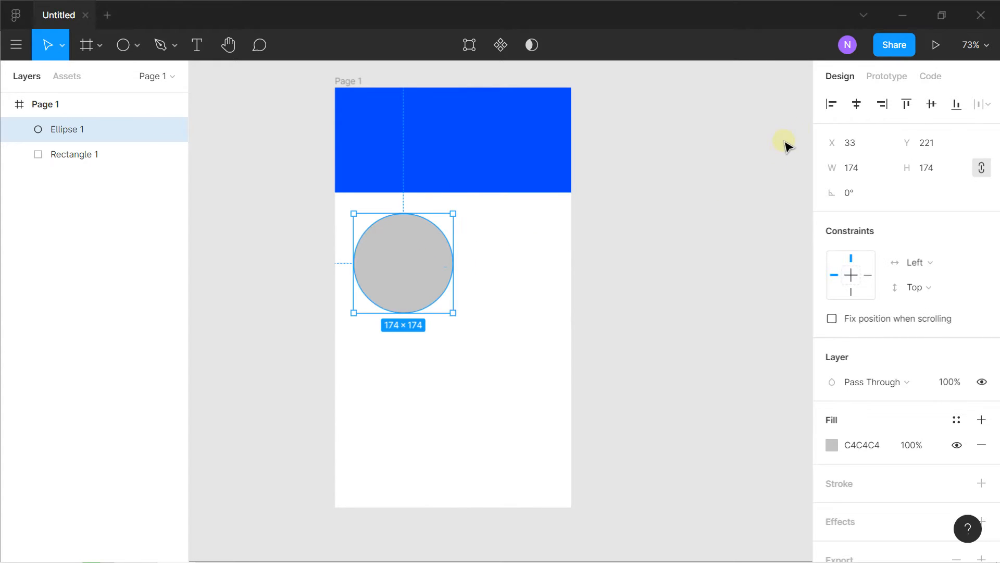
{"action": "left_click", "coordinate": [855, 104]}
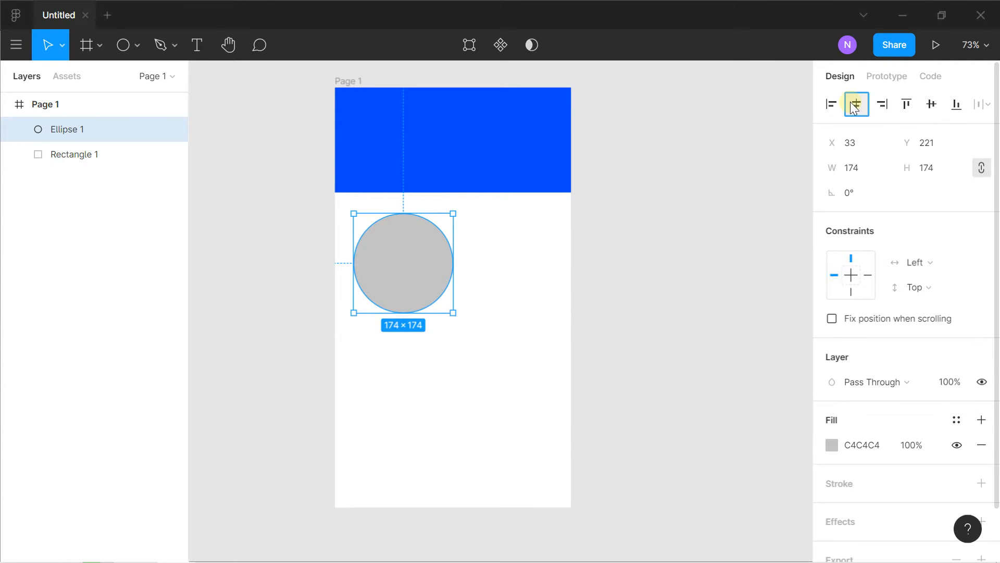
{"action": "left_click", "coordinate": [930, 103]}
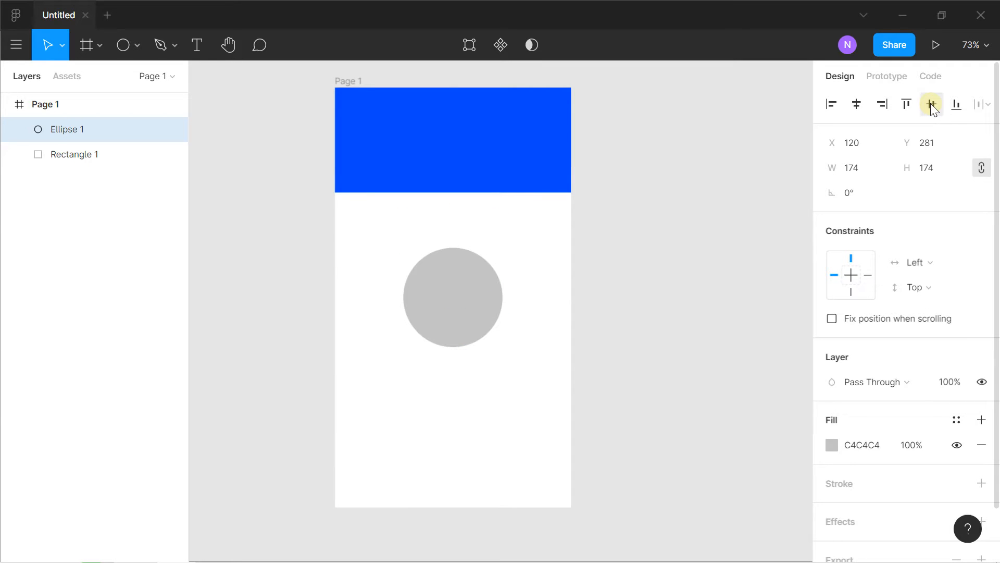
Set the circle's fill to the solid red F90202
{"action": "scroll", "coordinate": [839, 317], "scroll_direction": "down", "scroll_amount": 1}
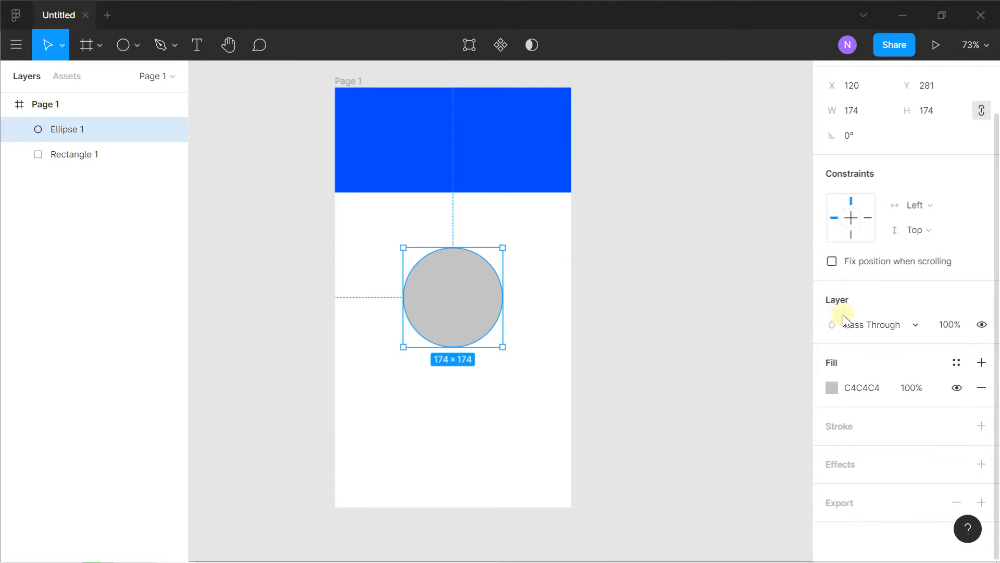
{"action": "left_click", "coordinate": [832, 390]}
{"action": "left_click_drag", "start_coordinate": [793, 224], "coordinate": [811, 174]}
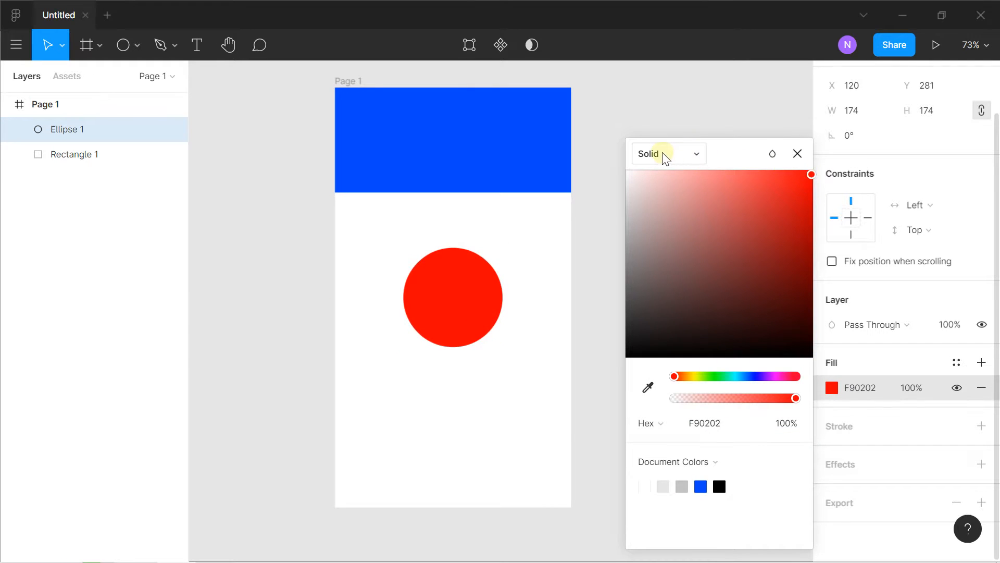
Add an inside stroke to the circle with a width of 6 and the yellow colour DAC50E
{"action": "left_click", "coordinate": [872, 427]}
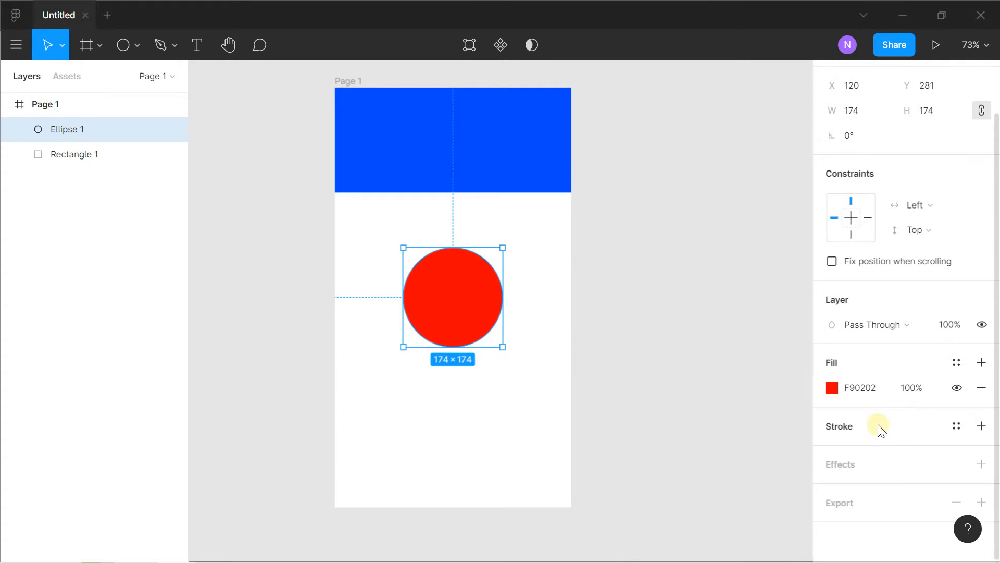
{"action": "left_click", "coordinate": [981, 426]}
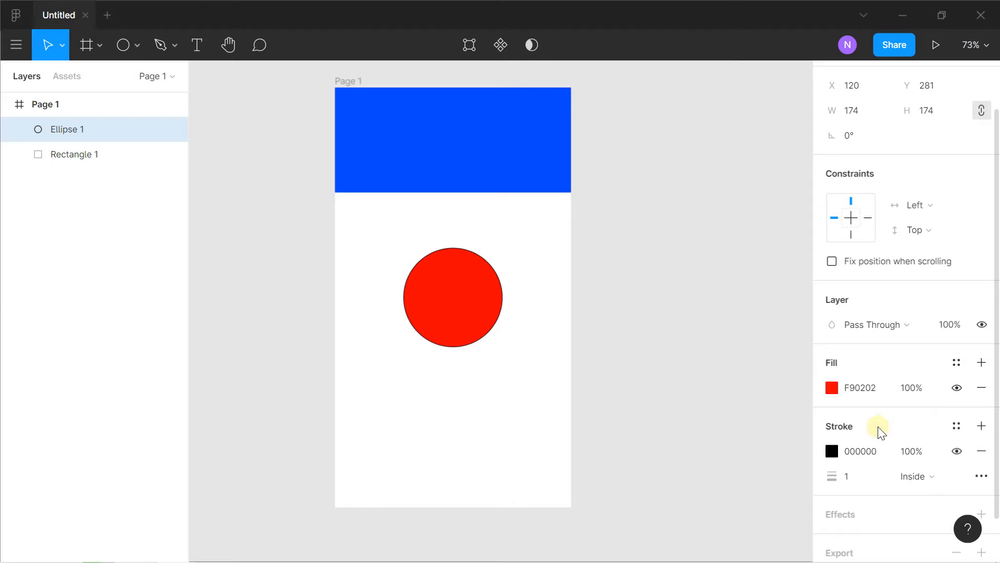
{"action": "mouse_move", "coordinate": [832, 476]}
{"action": "left_mouse_down"}
{"action": "mouse_move", "coordinate": [852, 479]}
{"action": "mouse_move", "coordinate": [844, 482]}
{"action": "left_mouse_up"}
{"action": "left_click", "coordinate": [832, 451]}
{"action": "mouse_move", "coordinate": [677, 219]}
{"action": "left_mouse_down"}
{"action": "mouse_move", "coordinate": [633, 264]}
{"action": "mouse_move", "coordinate": [701, 332]}
{"action": "left_mouse_up"}
{"action": "left_click", "coordinate": [693, 376]}
{"action": "mouse_move", "coordinate": [753, 247]}
{"action": "left_mouse_down"}
{"action": "mouse_move", "coordinate": [801, 215]}
{"action": "mouse_move", "coordinate": [799, 196]}
{"action": "left_mouse_up"}
{"action": "left_click", "coordinate": [563, 242]}
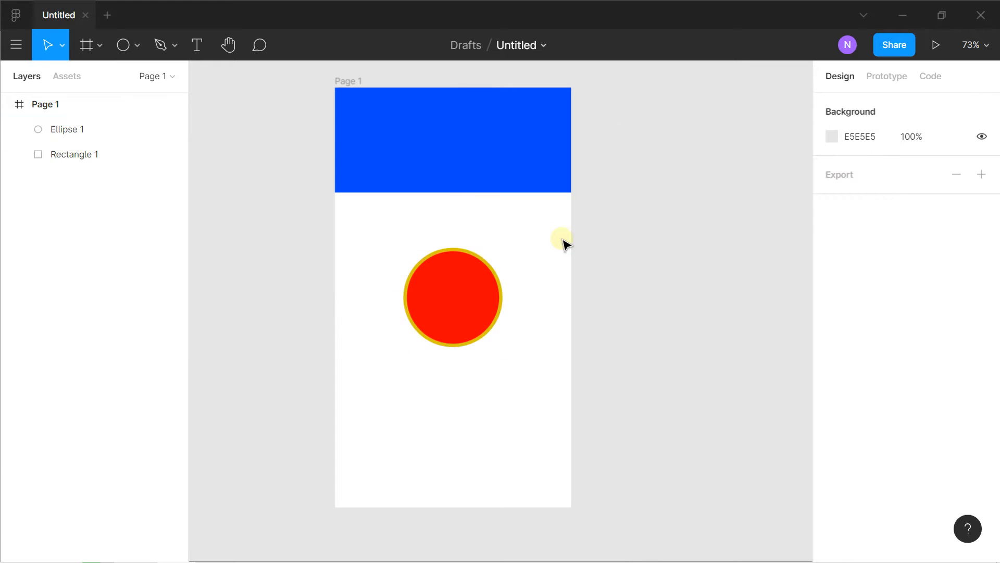
Delete the red circle with the yellow outline from the frame
{"action": "left_click", "coordinate": [474, 259]}
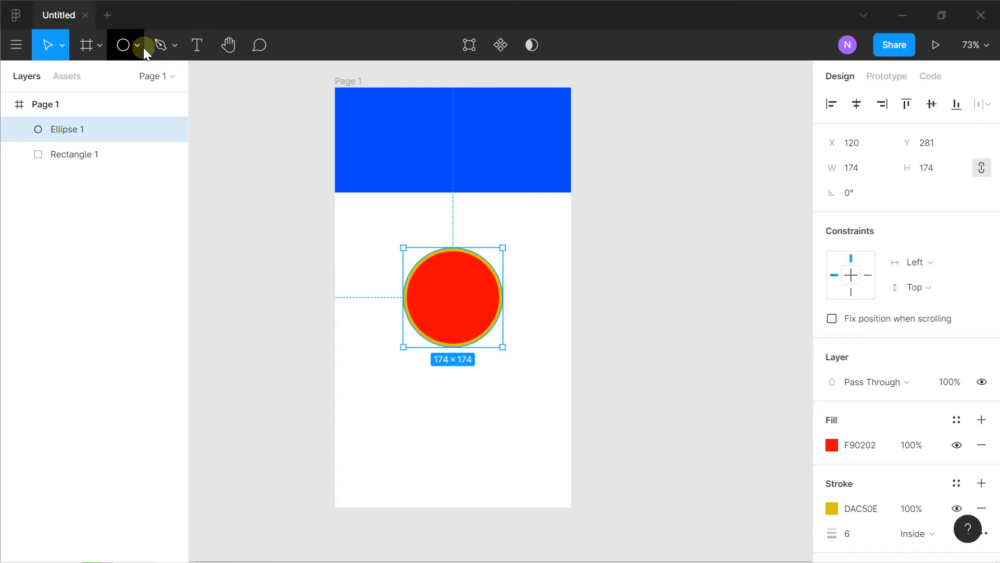
{"action": "key", "text": "Delete"}
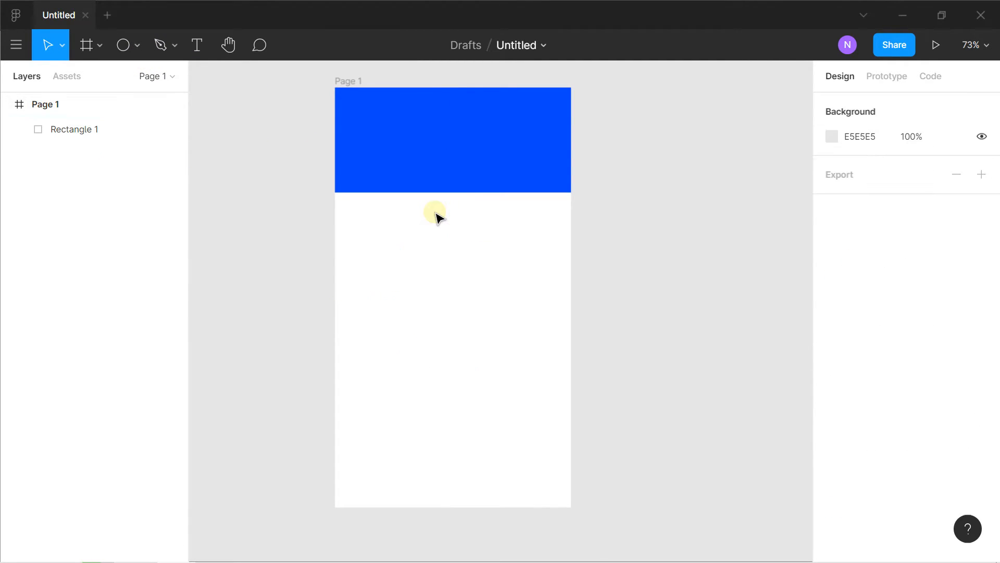
Draw an open wavy curve about 341 × 180.5 with the Pen tool below the blue rectangle
{"action": "left_click", "coordinate": [174, 48]}
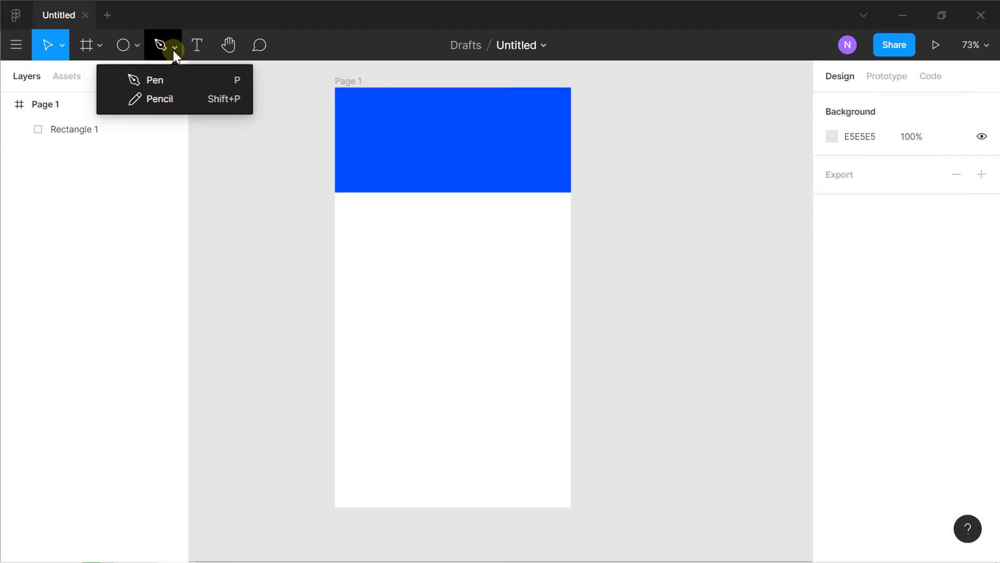
{"action": "left_click", "coordinate": [173, 81]}
{"action": "left_click", "coordinate": [356, 305]}
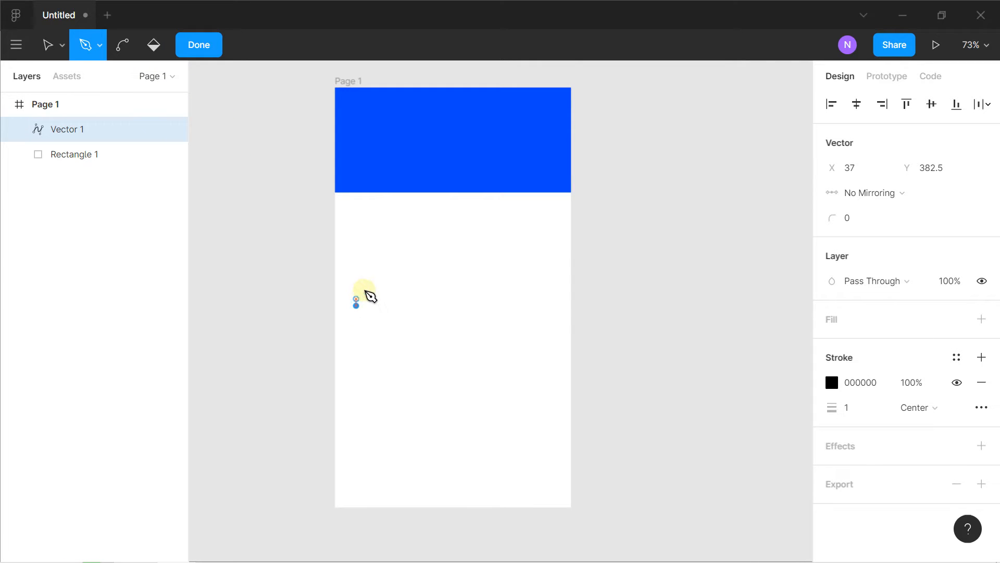
{"action": "left_click_drag", "start_coordinate": [389, 269], "coordinate": [550, 240]}
{"action": "left_click", "coordinate": [551, 202]}
{"action": "mouse_move", "coordinate": [551, 203]}
{"action": "left_mouse_down"}
{"action": "mouse_move", "coordinate": [560, 210]}
{"action": "mouse_move", "coordinate": [569, 196]}
{"action": "left_mouse_up"}
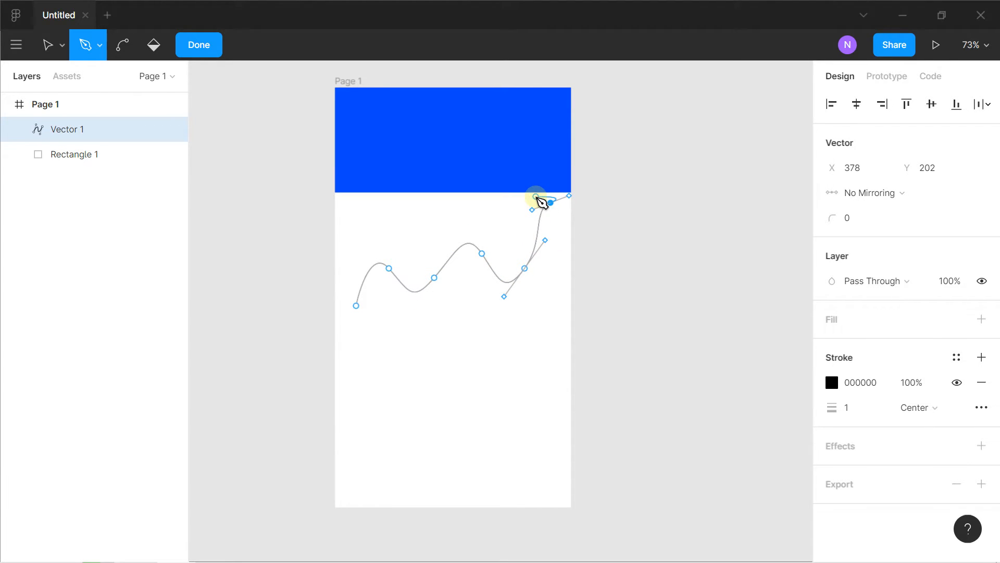
{"action": "left_click", "coordinate": [193, 52]}
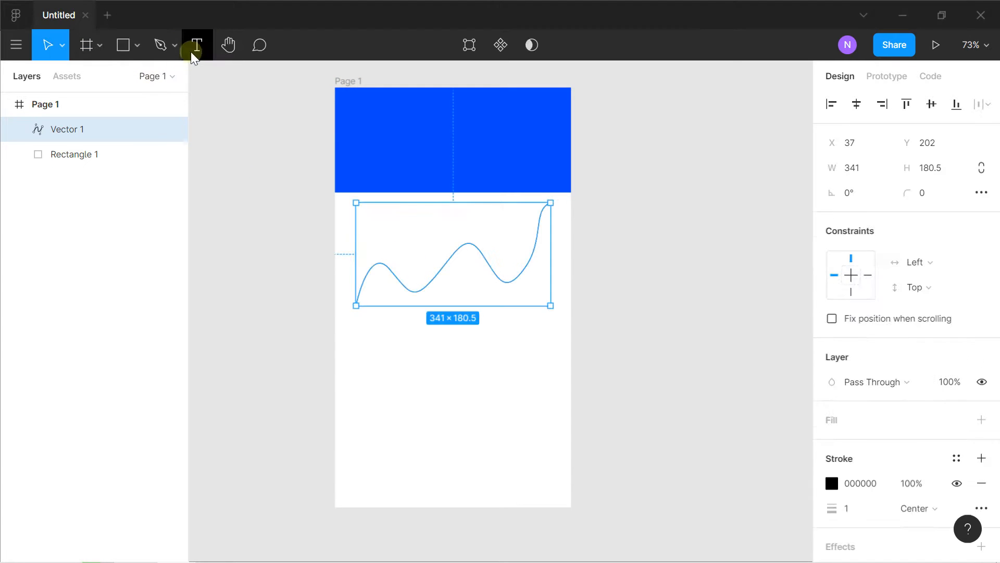
Move the wavy curve slightly lower in the frame, then delete it
{"action": "left_click_drag", "start_coordinate": [433, 265], "coordinate": [431, 288]}
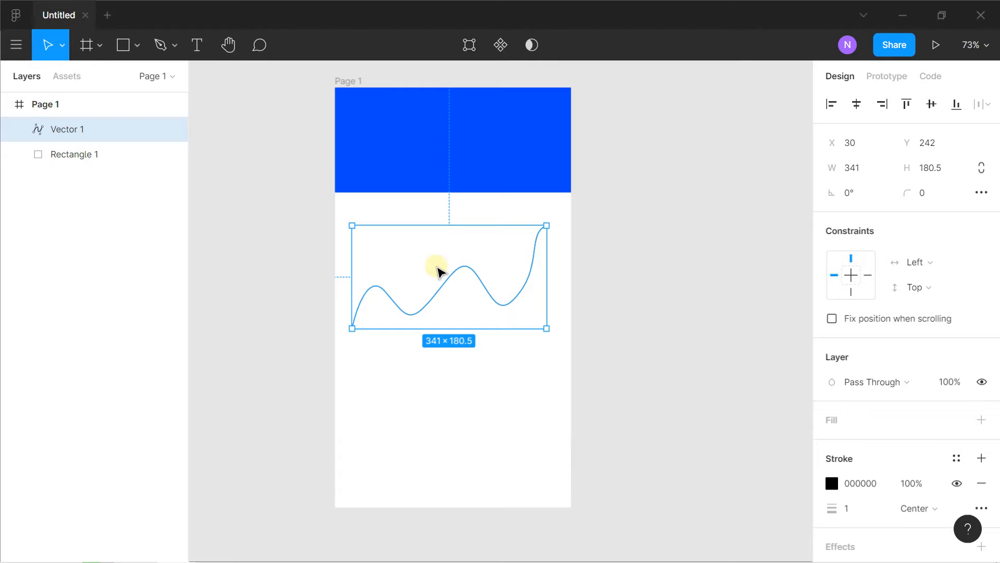
{"action": "key", "text": "Delete"}
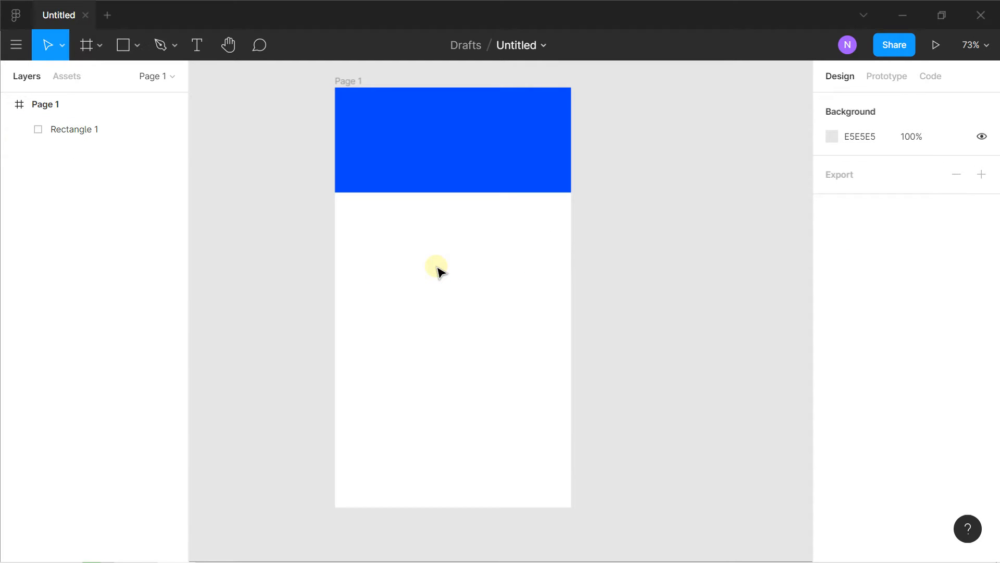
Add the text "TEXTE" in the white area below the blue rectangle
{"action": "left_click", "coordinate": [198, 47]}
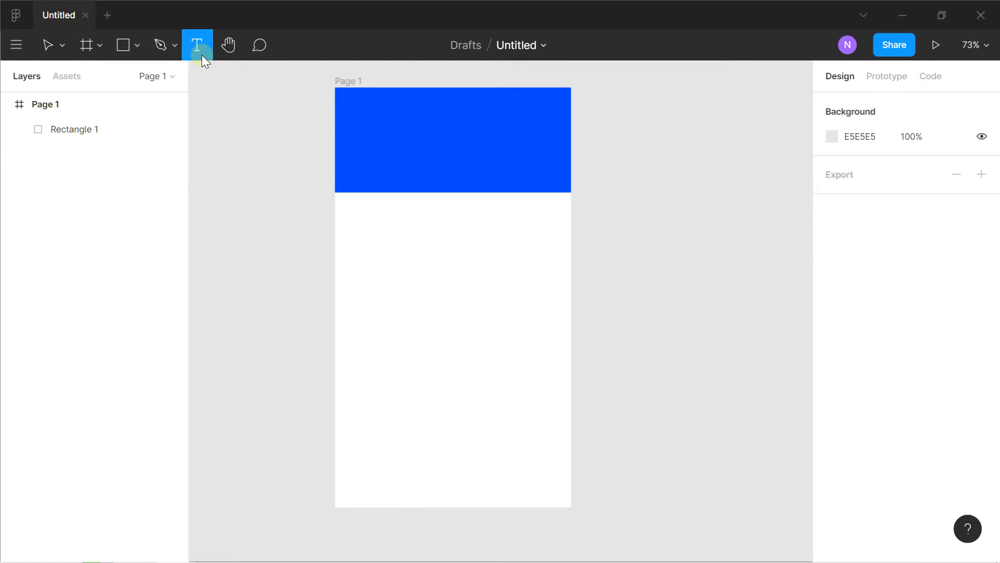
{"action": "left_click", "coordinate": [395, 261]}
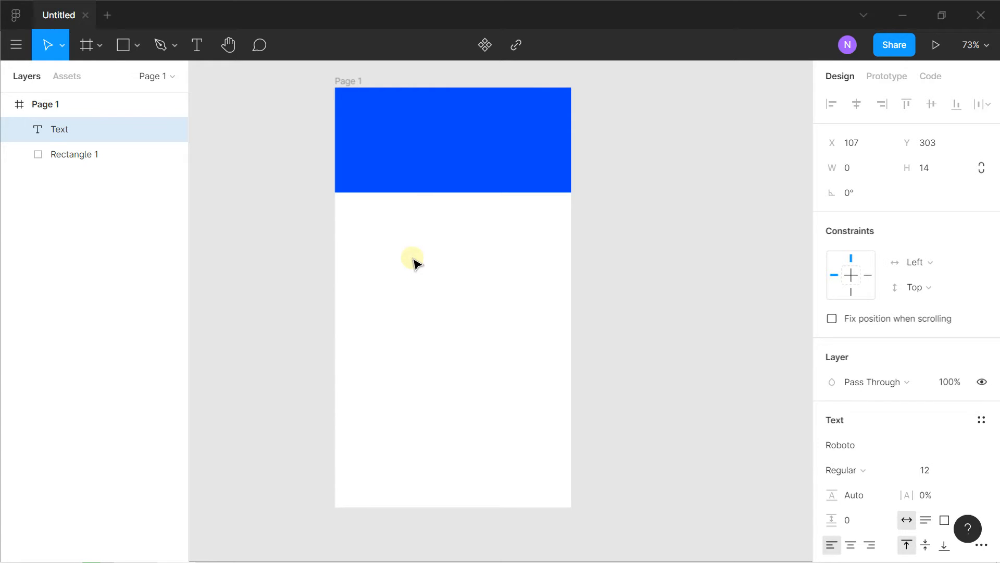
{"action": "key", "text": "Caps_Lock"}
{"action": "type", "text": "T"}
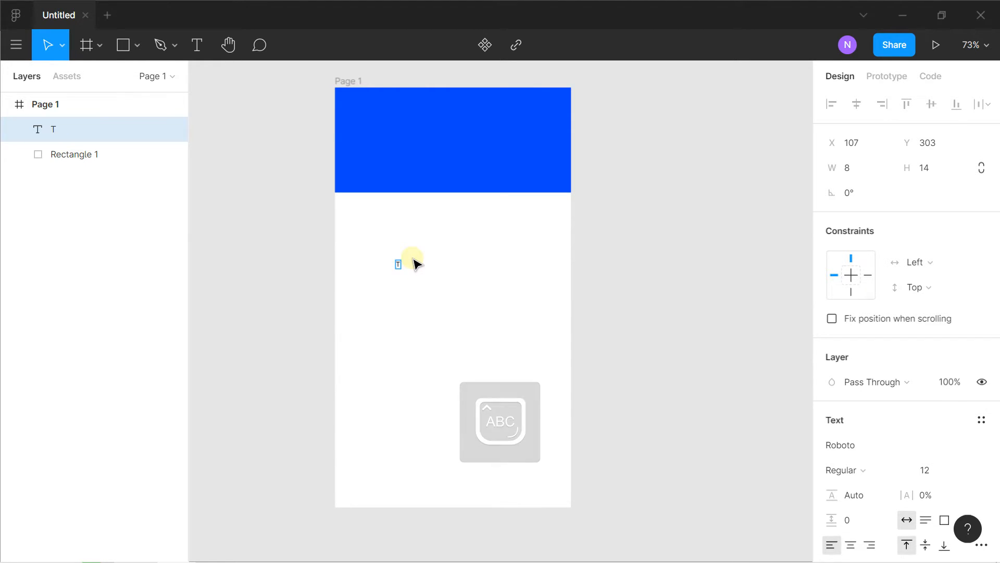
{"action": "type", "text": "EXTE"}
{"action": "key", "text": "Escape"}
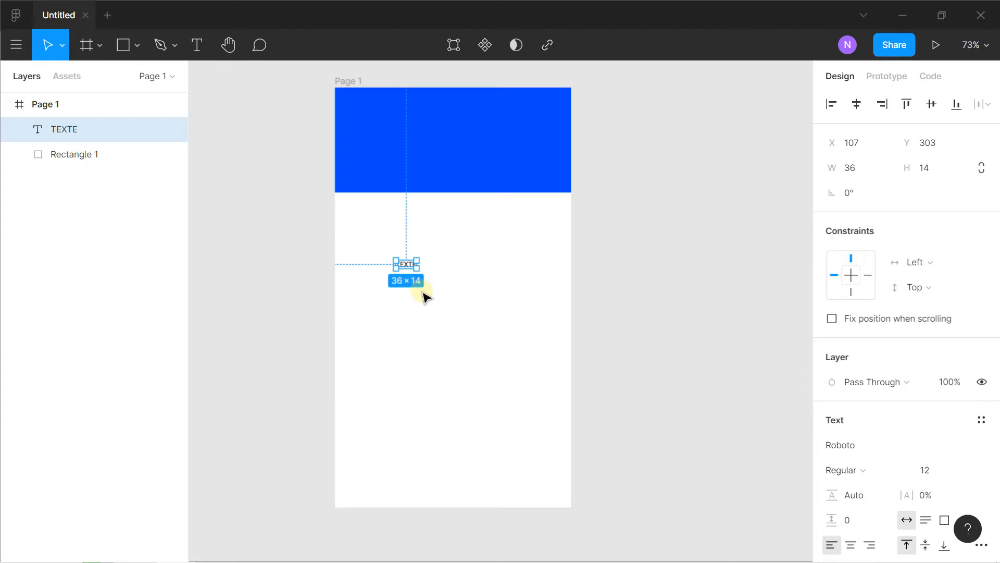
Set the text's font size to 42 and its weight to Bold
{"action": "scroll", "coordinate": [890, 344], "scroll_direction": "down", "scroll_amount": 4}
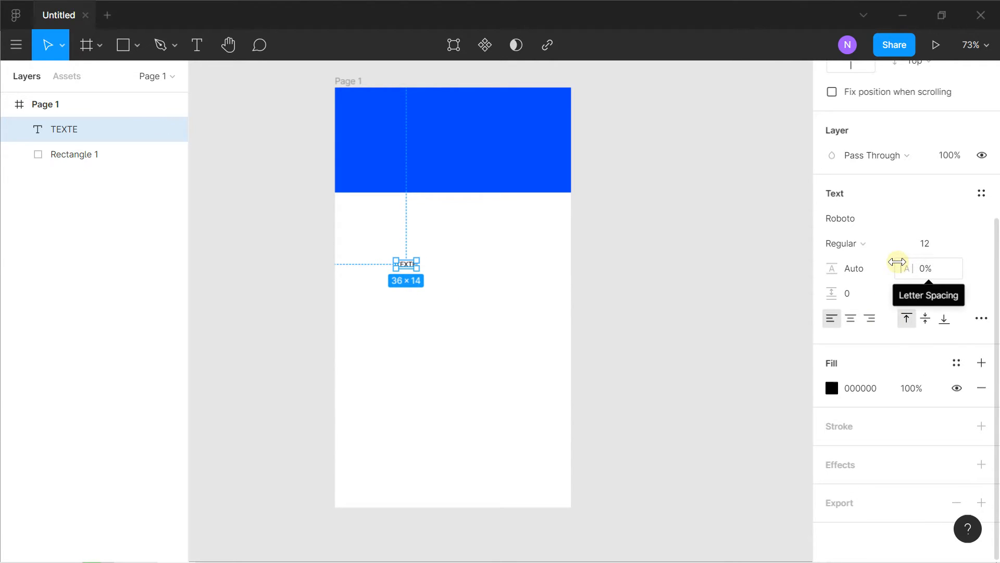
{"action": "left_click_drag", "start_coordinate": [911, 244], "coordinate": [961, 243]}
{"action": "left_click", "coordinate": [896, 242]}
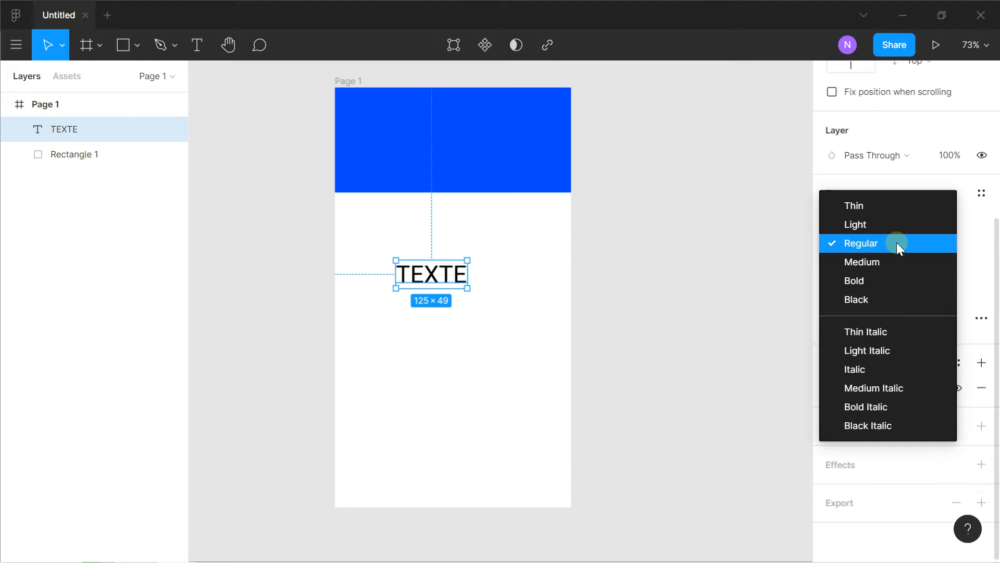
{"action": "left_click", "coordinate": [863, 280]}
Set the text's fill to the solid red FF0000
{"action": "left_click", "coordinate": [832, 388]}
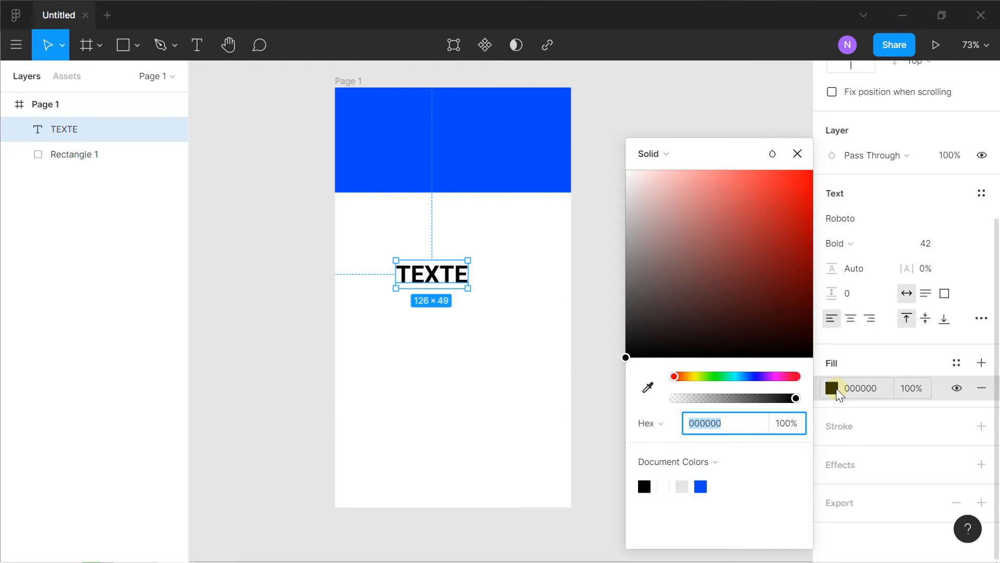
{"action": "left_click_drag", "start_coordinate": [776, 286], "coordinate": [835, 170]}
{"action": "left_click", "coordinate": [554, 314]}
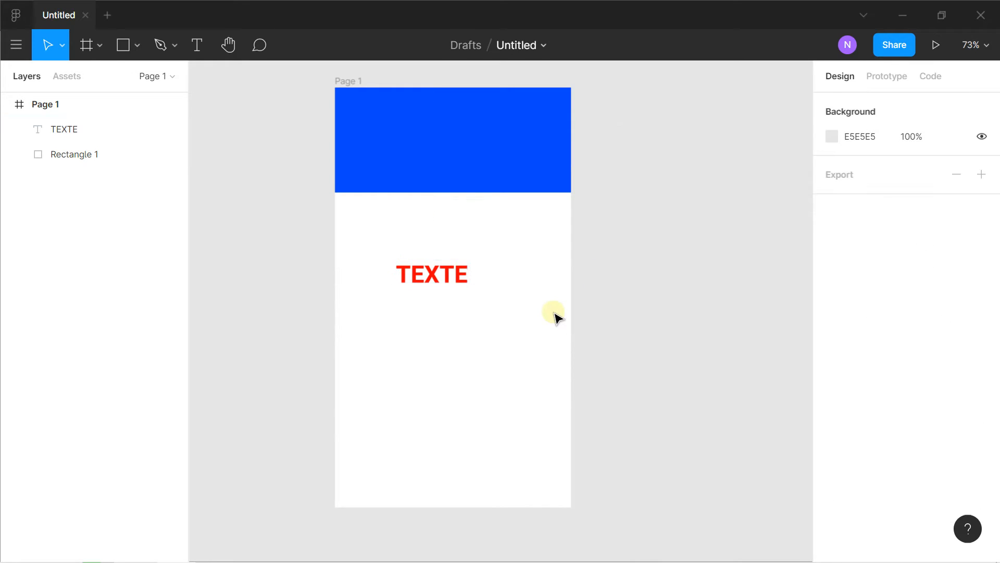
Add a Drop Shadow effect to the red text and look through the other effect types
{"action": "scroll", "coordinate": [482, 296], "scroll_direction": "up", "scroll_amount": 5, "text": "ctrl"}
{"action": "left_click", "coordinate": [410, 249]}
{"action": "scroll", "coordinate": [406, 245], "scroll_direction": "down", "scroll_amount": 3, "text": "ctrl"}
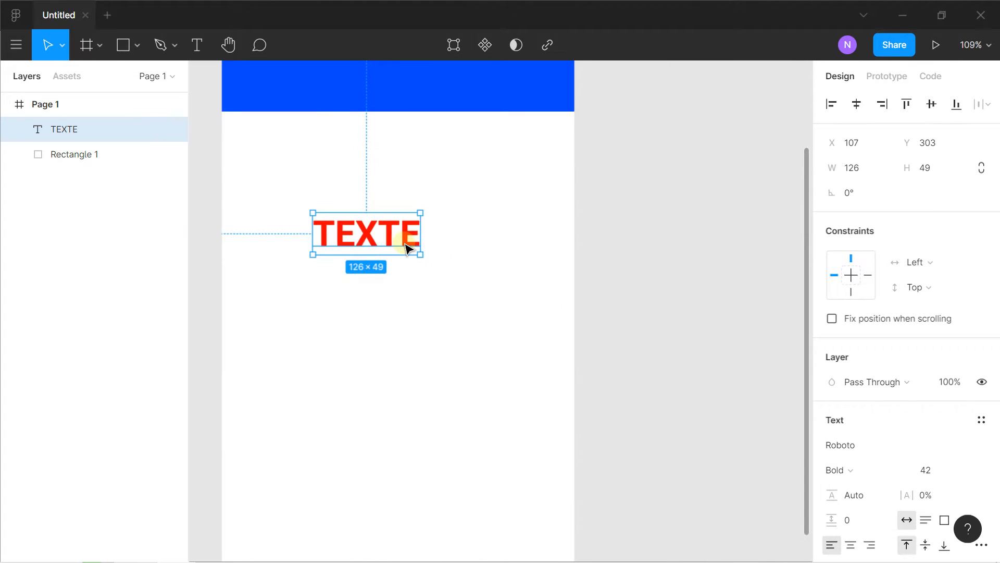
{"action": "scroll", "coordinate": [863, 317], "scroll_direction": "down", "scroll_amount": 4}
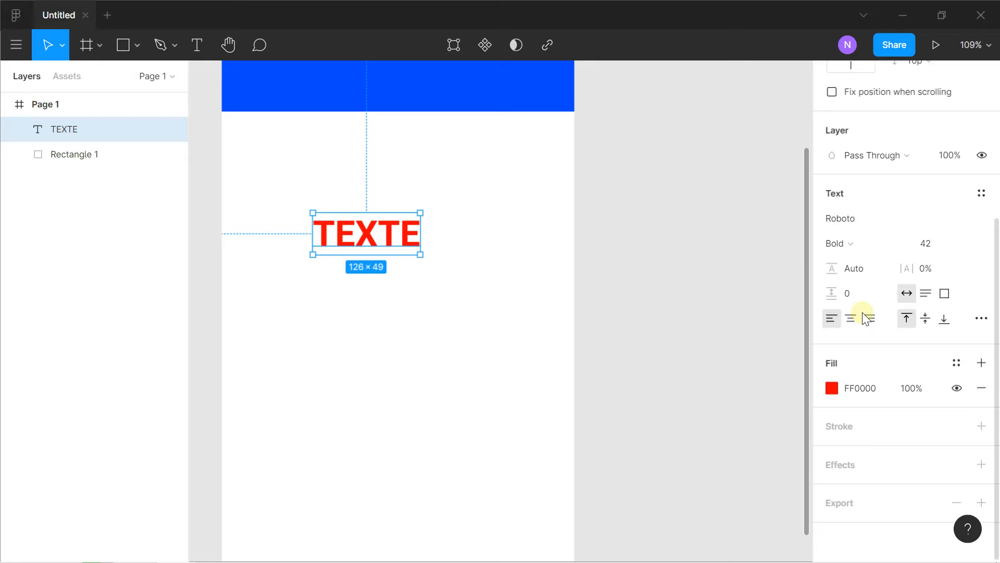
{"action": "left_click", "coordinate": [981, 464]}
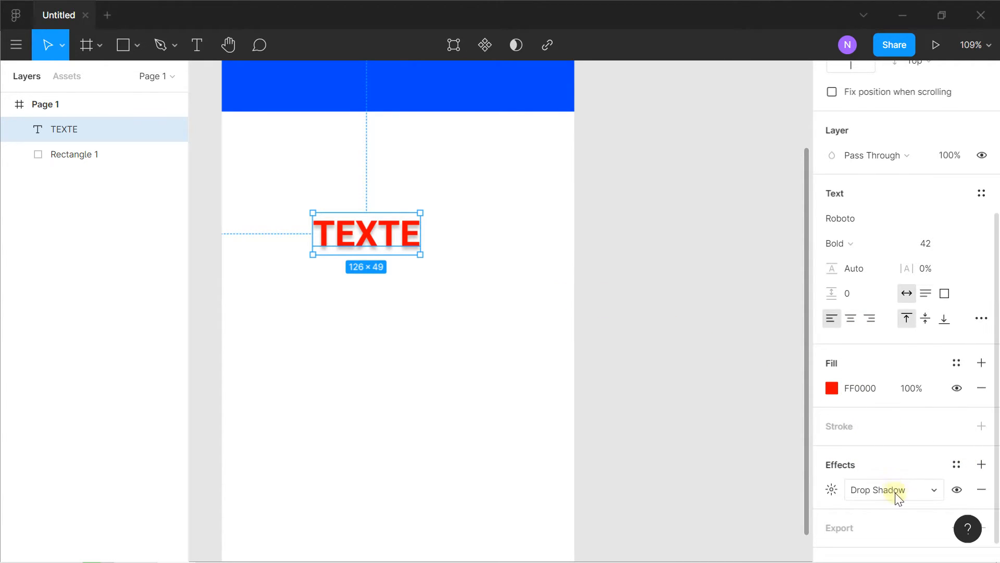
{"action": "left_click", "coordinate": [932, 490]}
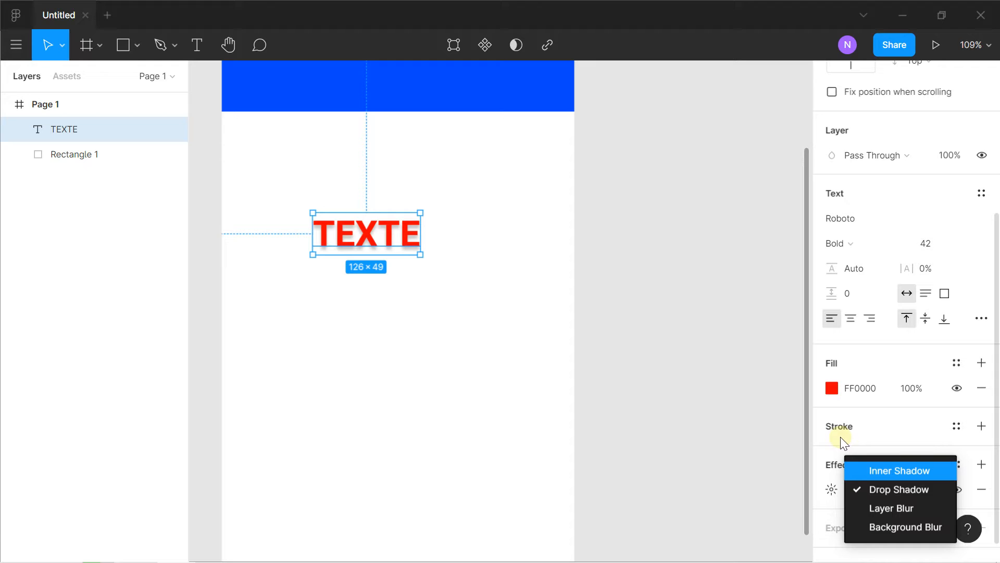
{"action": "left_click", "coordinate": [659, 316]}
Move the red text slightly towards the middle of the frame, then delete it
{"action": "left_click", "coordinate": [382, 229]}
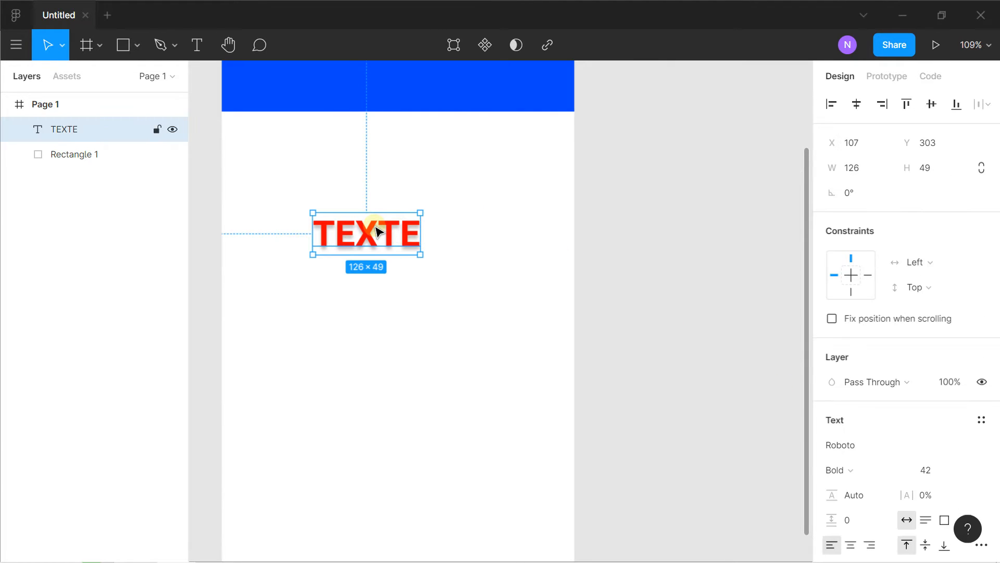
{"action": "left_click_drag", "start_coordinate": [393, 200], "coordinate": [438, 252]}
{"action": "scroll", "coordinate": [439, 251], "scroll_direction": "down", "scroll_amount": 3}
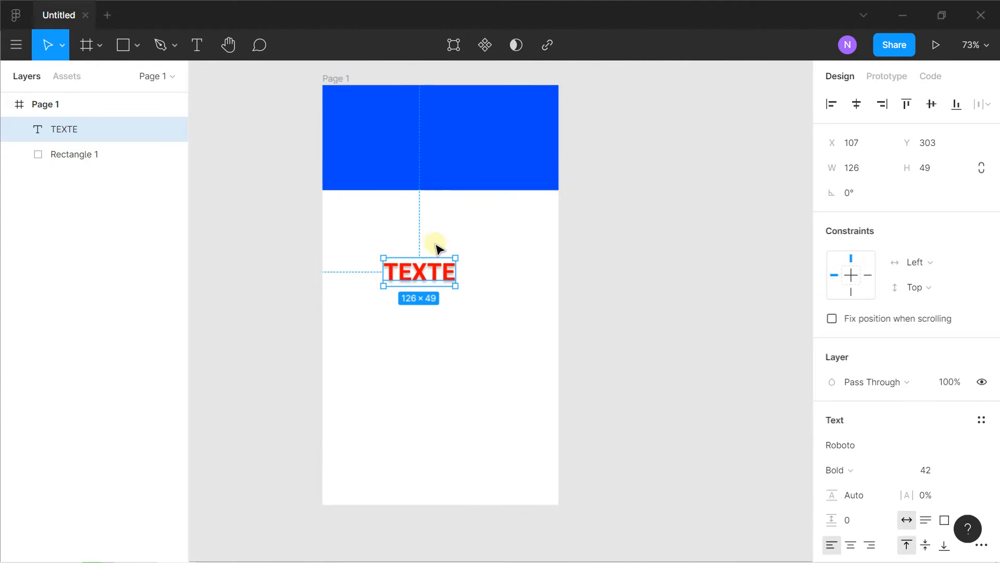
{"action": "left_click", "coordinate": [139, 45]}
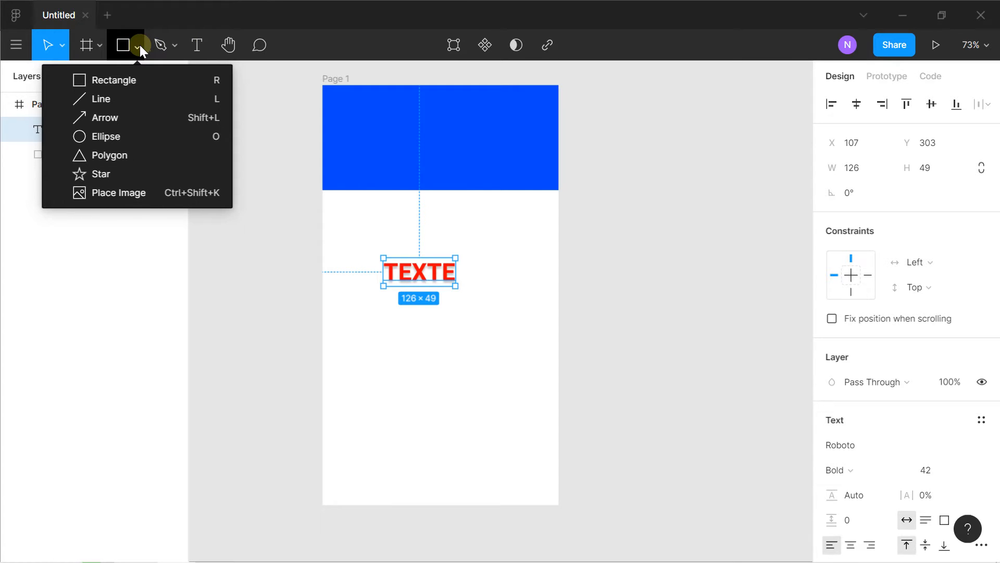
{"action": "mouse_move", "coordinate": [416, 279]}
{"action": "left_mouse_down"}
{"action": "mouse_move", "coordinate": [390, 199]}
{"action": "mouse_move", "coordinate": [440, 128]}
{"action": "mouse_move", "coordinate": [433, 275]}
{"action": "left_mouse_up"}
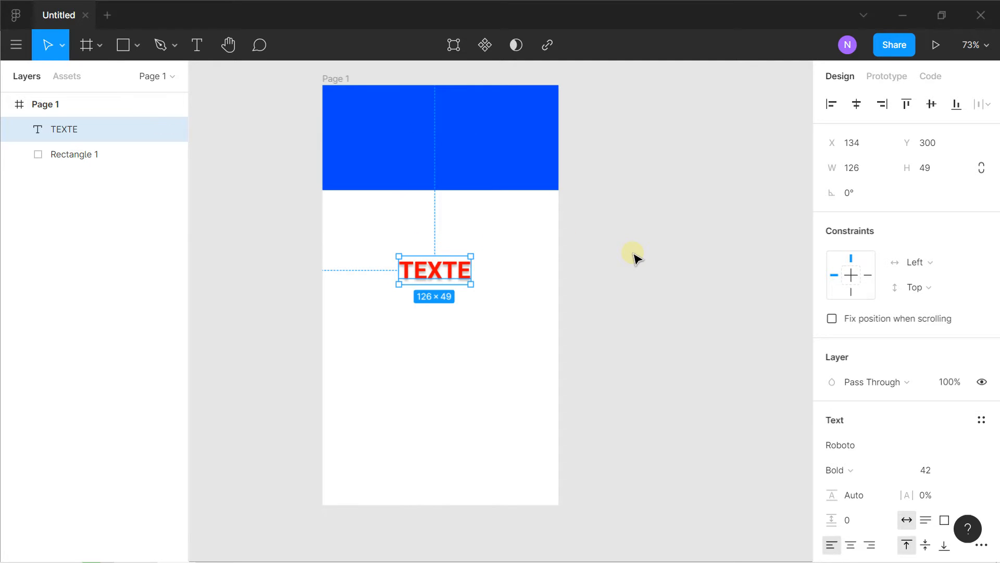
{"action": "key", "text": "Delete"}
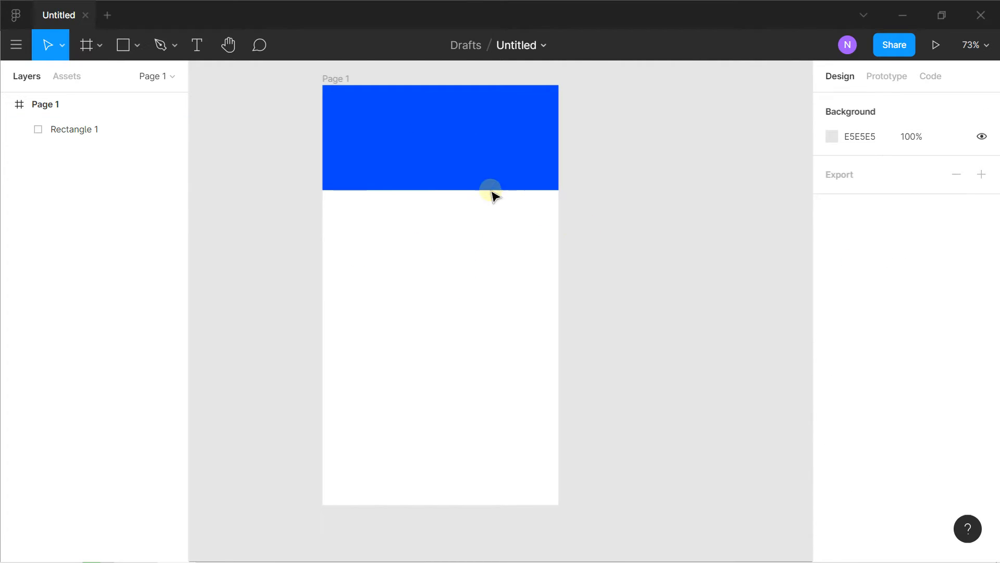
Move the blue rectangle down to Y 310 and place the Route image above it at about 290 × 207
{"action": "left_click_drag", "start_coordinate": [476, 172], "coordinate": [478, 337]}
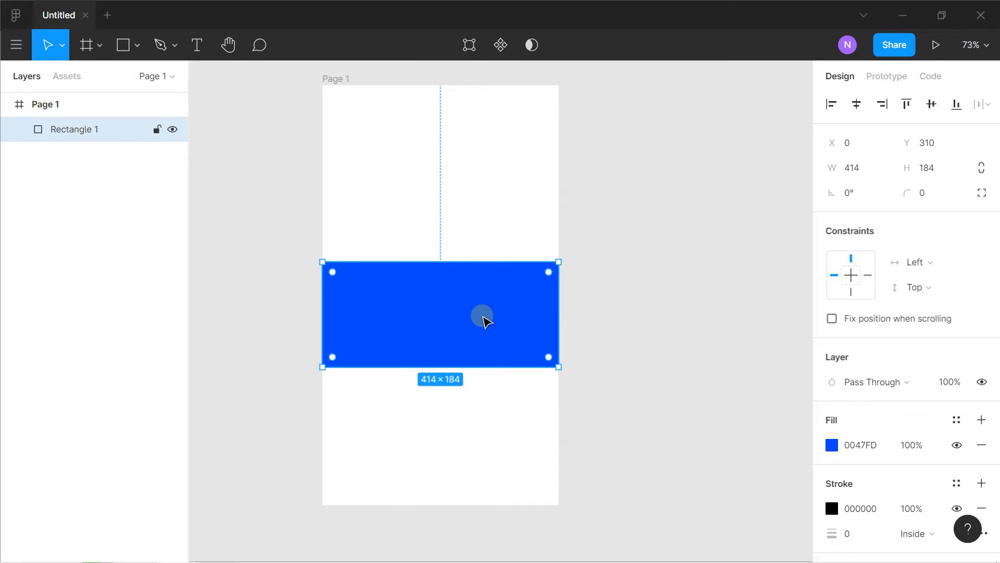
{"action": "left_click", "coordinate": [574, 209]}
{"action": "left_click", "coordinate": [137, 45]}
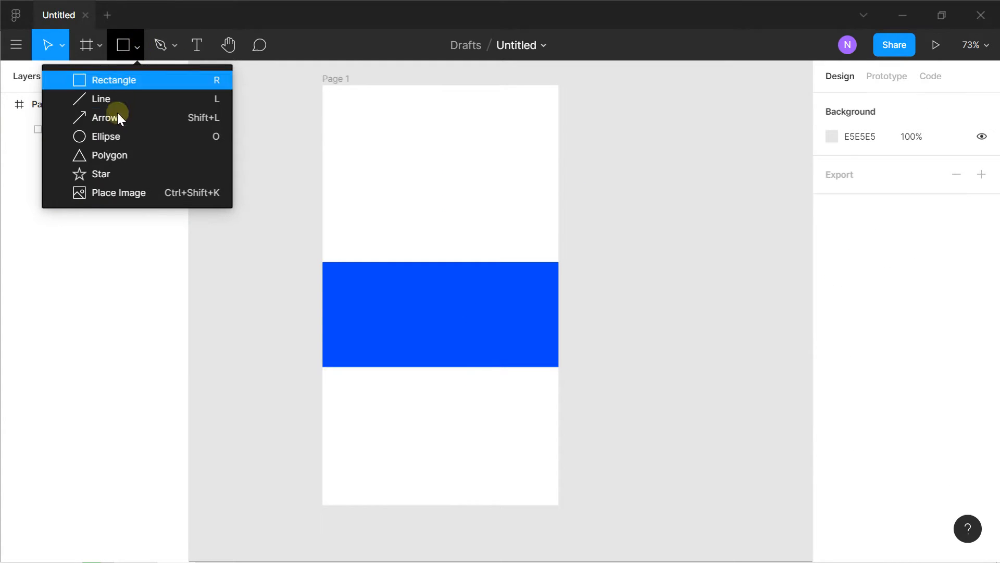
{"action": "left_click", "coordinate": [272, 157]}
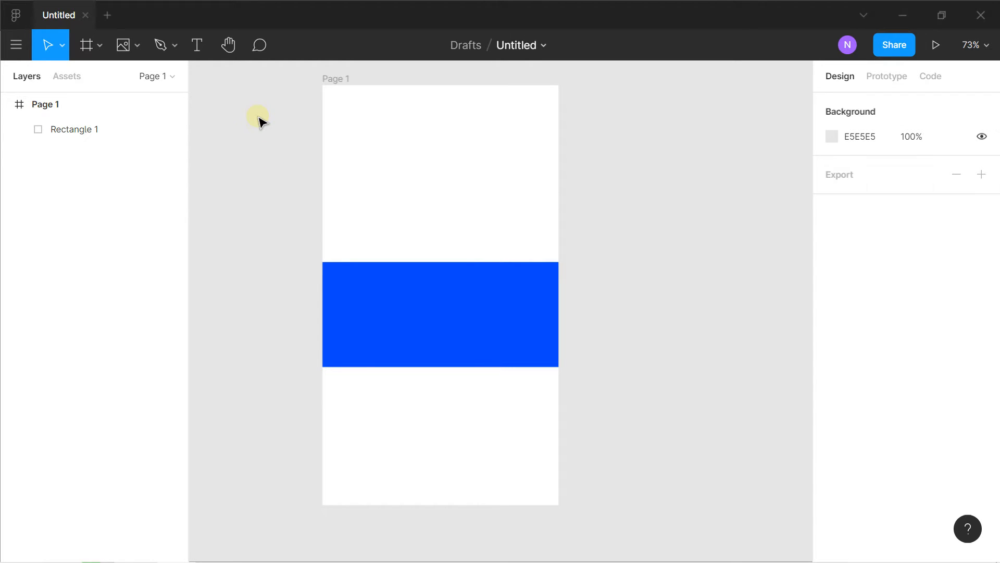
{"action": "left_click", "coordinate": [133, 48]}
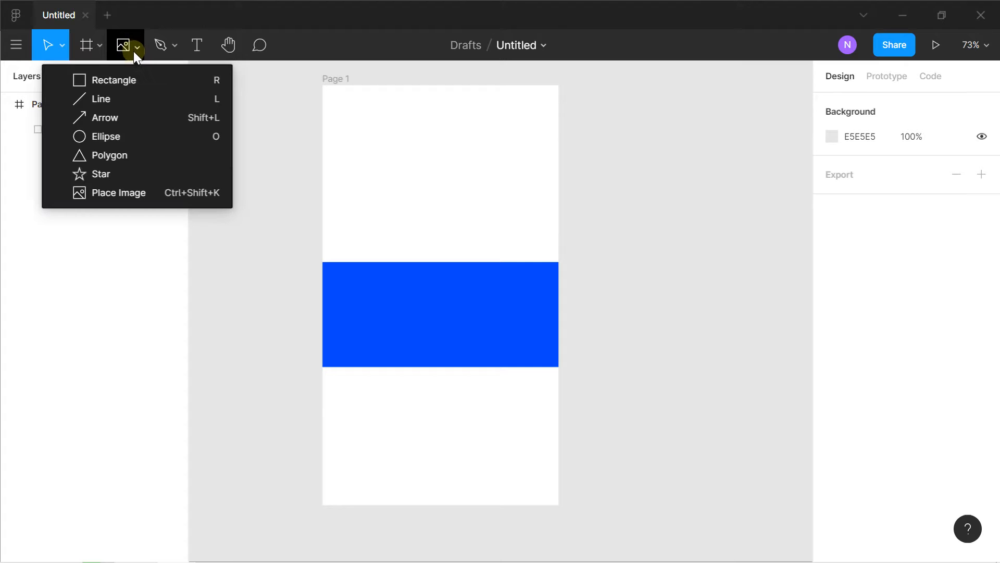
{"action": "left_click", "coordinate": [110, 189]}
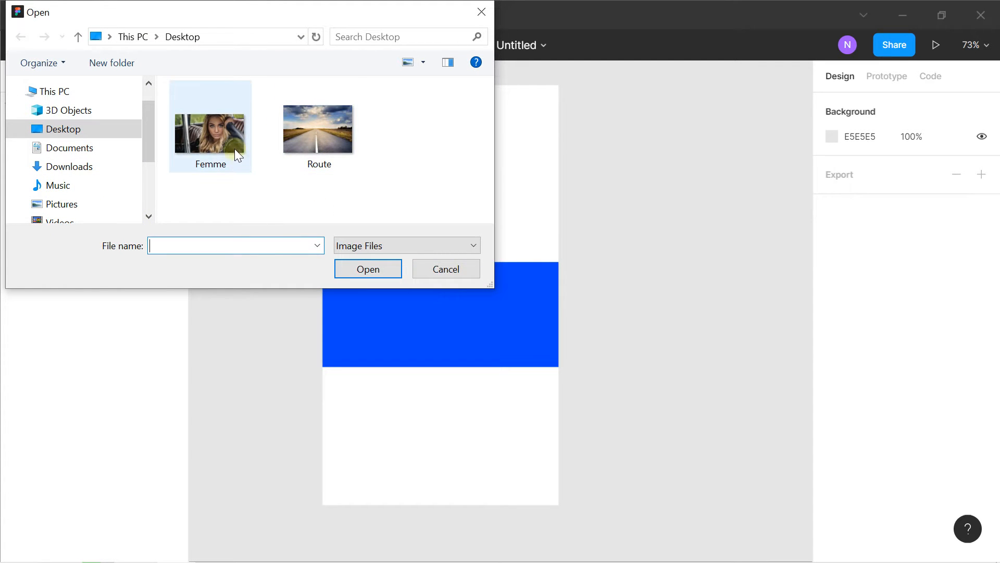
{"action": "double_click", "coordinate": [319, 137]}
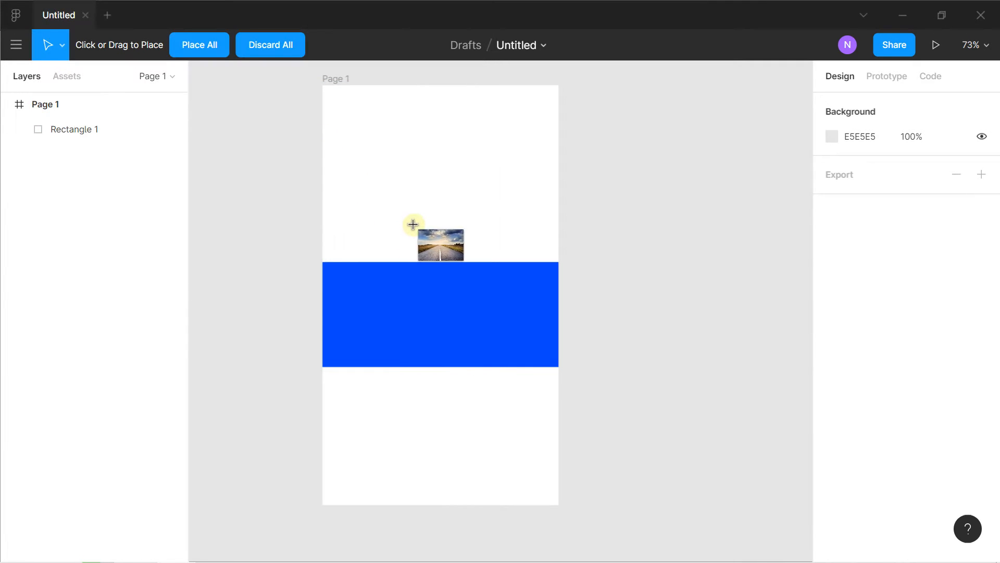
{"action": "left_click_drag", "start_coordinate": [357, 108], "coordinate": [526, 230]}
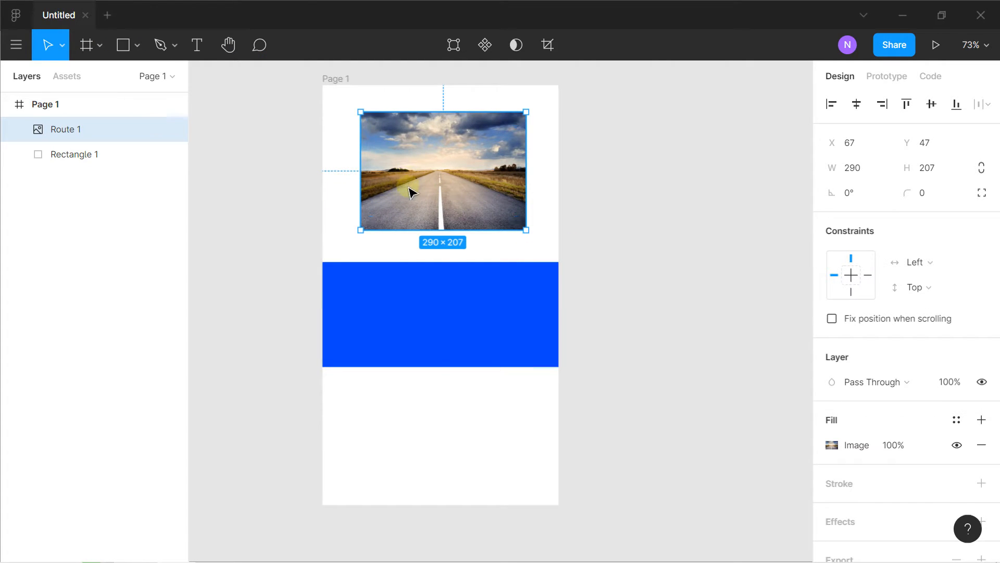
Fit the Route image to the frame's upper edge at X 0, Y 0, stretched to 414 × 239
{"action": "left_click_drag", "start_coordinate": [411, 193], "coordinate": [374, 156]}
{"action": "left_click_drag", "start_coordinate": [487, 146], "coordinate": [559, 146]}
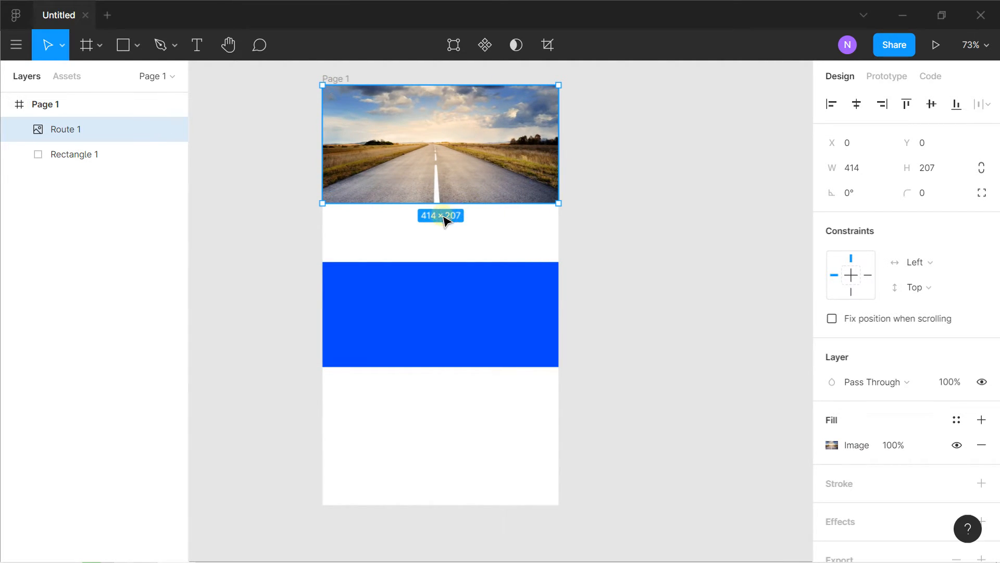
{"action": "left_click_drag", "start_coordinate": [433, 203], "coordinate": [433, 219]}
Shrink the blue rectangle to about 205 × 91 and bring its layer above the Route image
{"action": "left_click", "coordinate": [433, 333]}
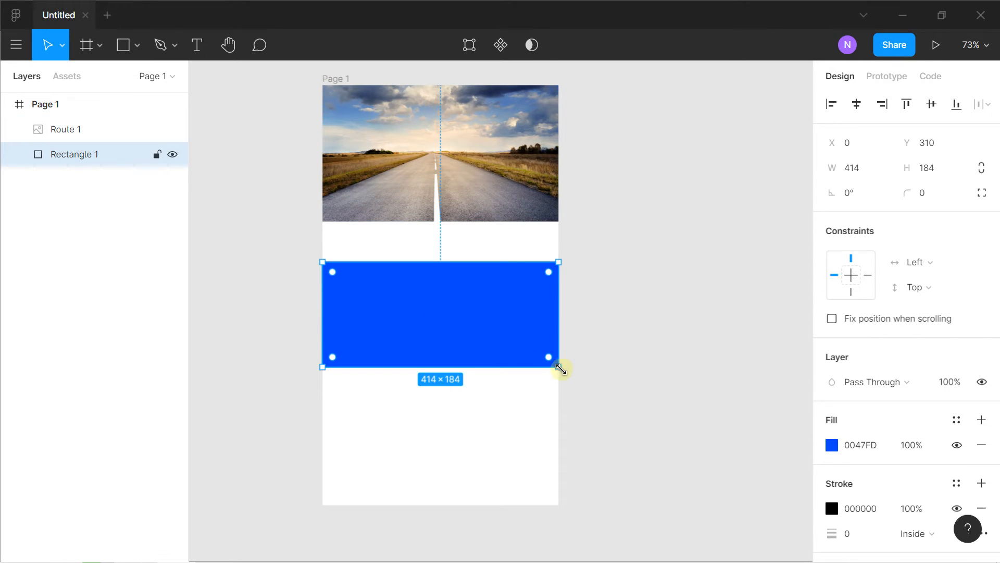
{"action": "left_click_drag", "start_coordinate": [558, 370], "coordinate": [432, 294]}
{"action": "left_click_drag", "start_coordinate": [86, 166], "coordinate": [73, 130]}
Centre the blue rectangle on the road image and resize it to about 177 × 133 at X 119, Y 53
{"action": "left_click_drag", "start_coordinate": [415, 283], "coordinate": [422, 161]}
{"action": "scroll", "coordinate": [421, 161], "scroll_direction": "up", "scroll_amount": 5}
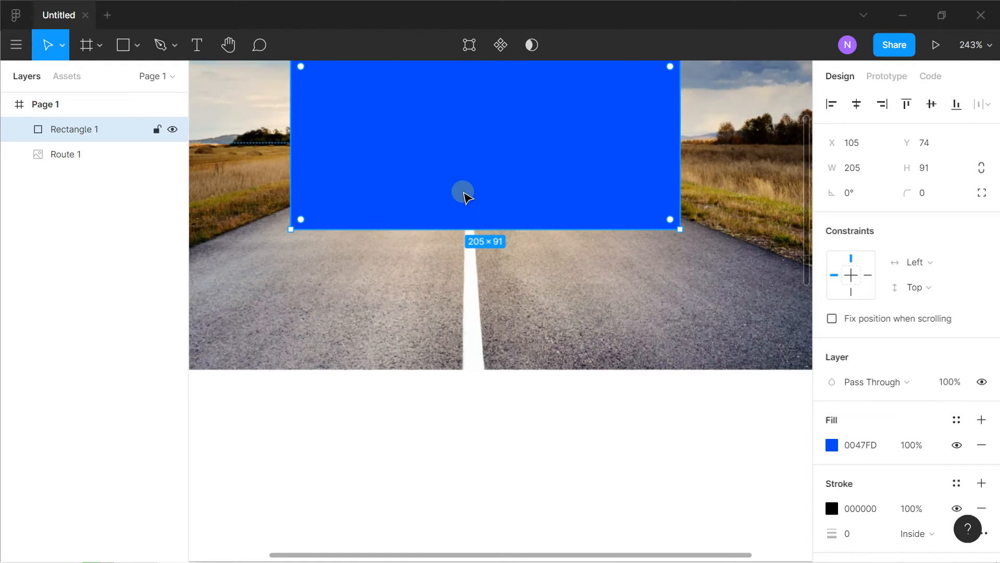
{"action": "left_click_drag", "start_coordinate": [463, 193], "coordinate": [442, 271]}
{"action": "scroll", "coordinate": [442, 271], "scroll_direction": "down", "scroll_amount": 1}
{"action": "left_click_drag", "start_coordinate": [400, 219], "coordinate": [403, 220]}
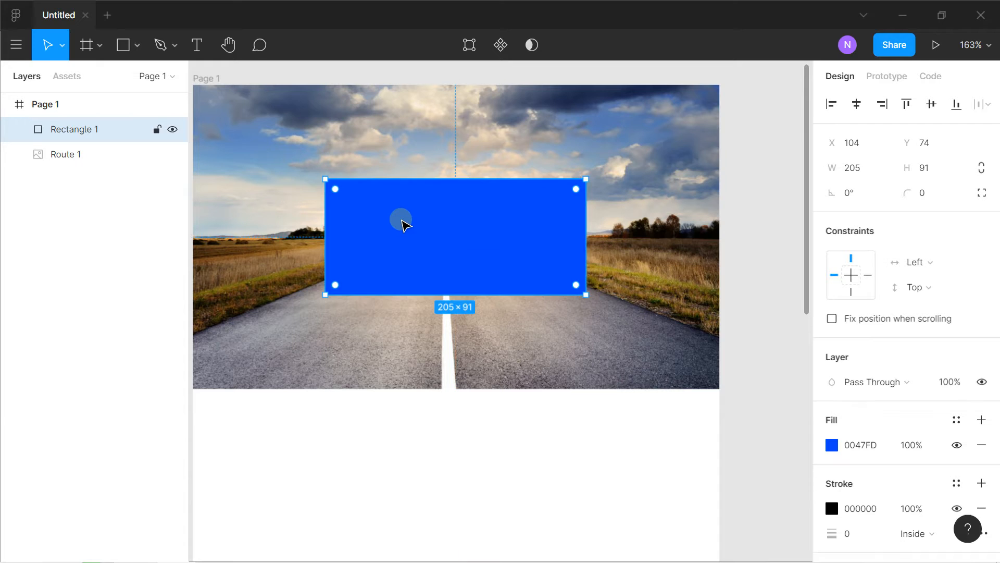
{"action": "left_click_drag", "start_coordinate": [580, 290], "coordinate": [551, 268]}
{"action": "left_click_drag", "start_coordinate": [467, 232], "coordinate": [480, 239]}
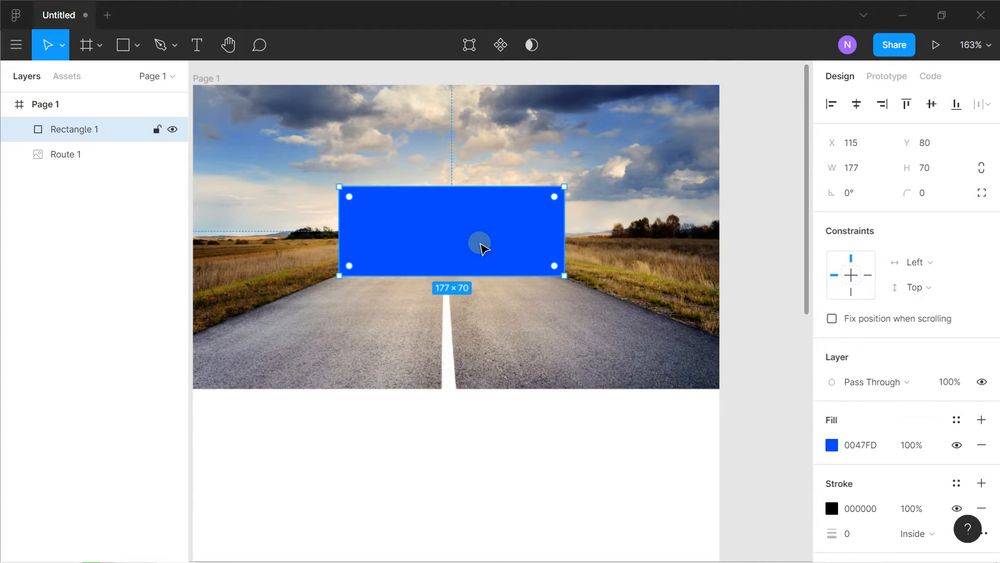
{"action": "mouse_move", "coordinate": [459, 274]}
{"action": "left_mouse_down"}
{"action": "mouse_move", "coordinate": [453, 335]}
{"action": "mouse_move", "coordinate": [451, 259]}
{"action": "left_mouse_up"}
{"action": "left_click_drag", "start_coordinate": [438, 313], "coordinate": [440, 330]}
{"action": "left_click_drag", "start_coordinate": [453, 276], "coordinate": [459, 273]}
Add the text TITRE on the blue rectangle
{"action": "left_click", "coordinate": [197, 45]}
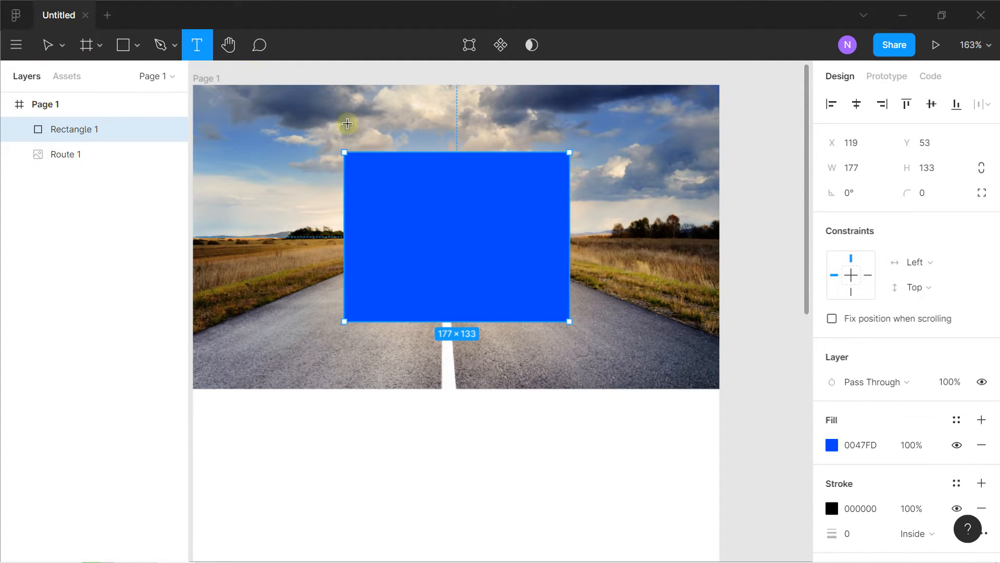
{"action": "left_click", "coordinate": [413, 198]}
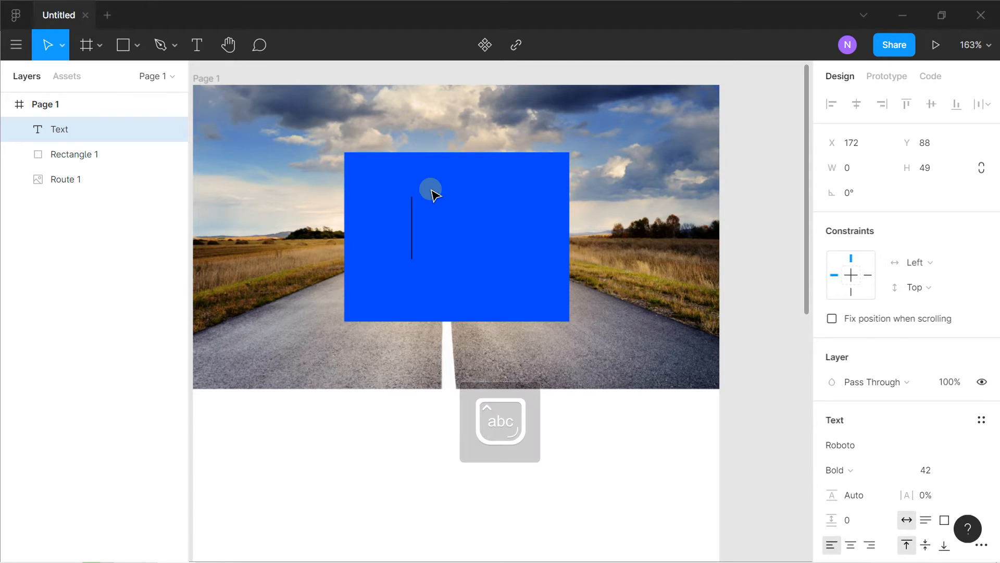
{"action": "type", "text": "TITRE"}
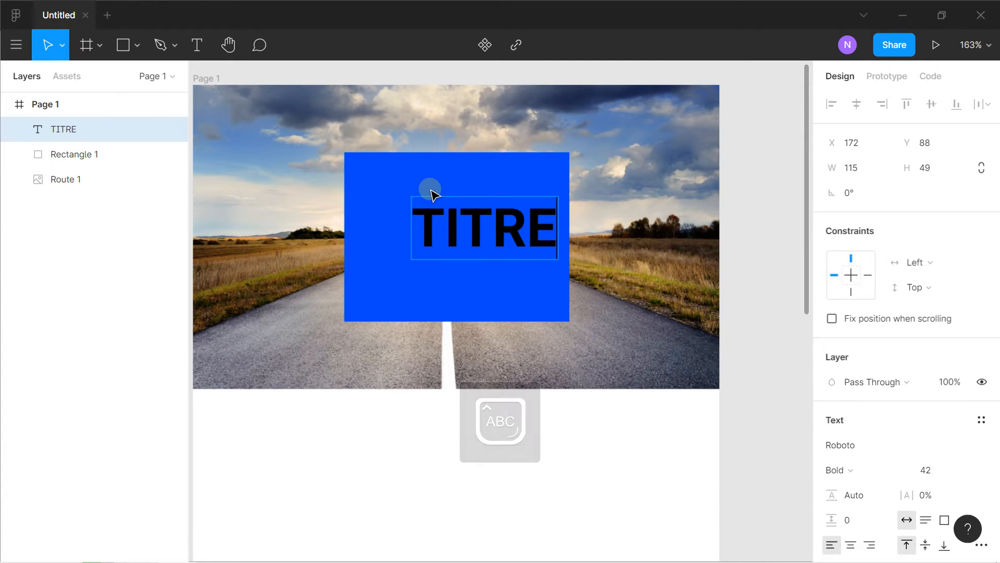
Set the fill of the TITRE text to solid white FFFFFF
{"action": "scroll", "coordinate": [901, 386], "scroll_direction": "down", "scroll_amount": 5}
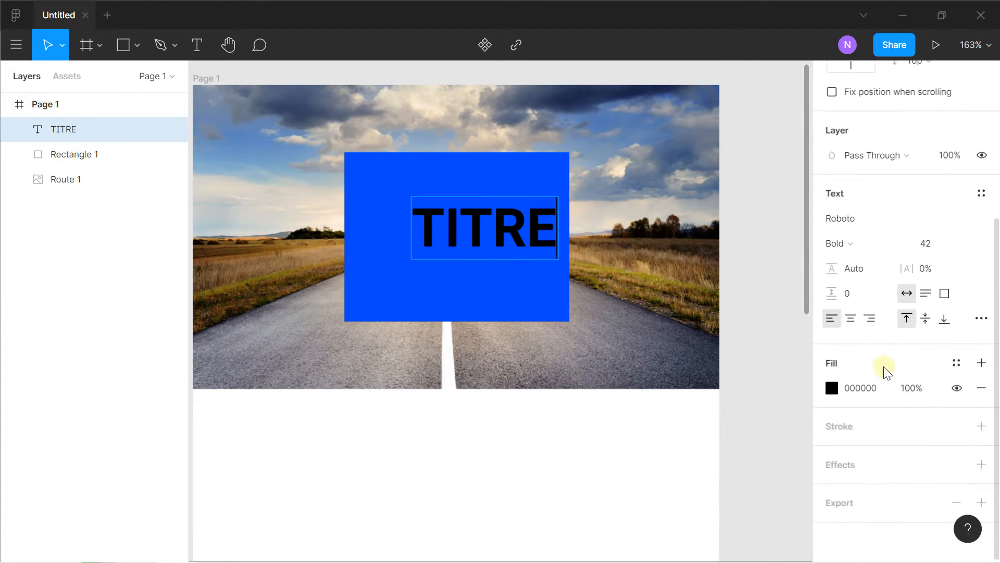
{"action": "left_click", "coordinate": [832, 388]}
{"action": "type", "text": "FFFFFF"}
{"action": "key", "text": "Return"}
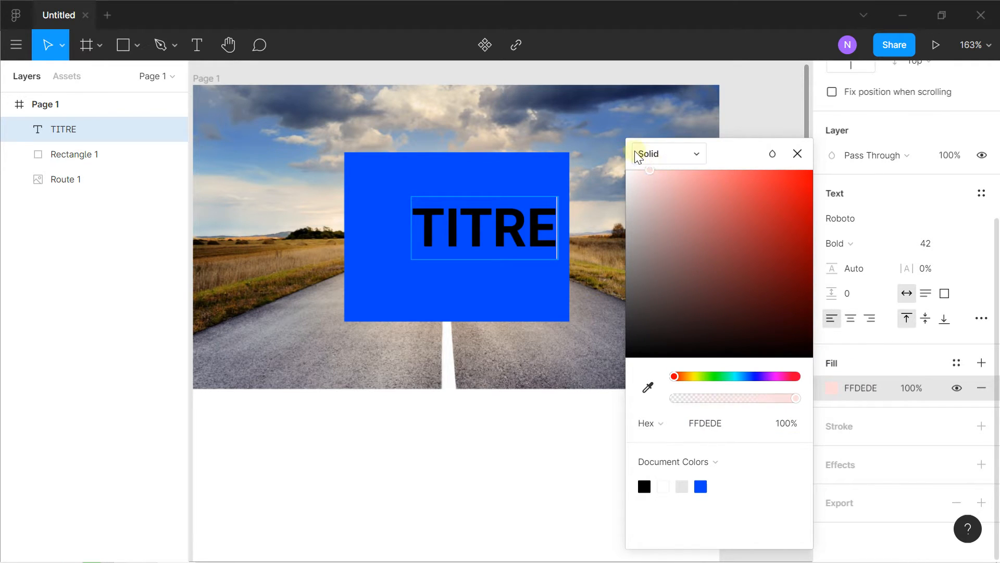
{"action": "key", "text": "ctrl+z"}
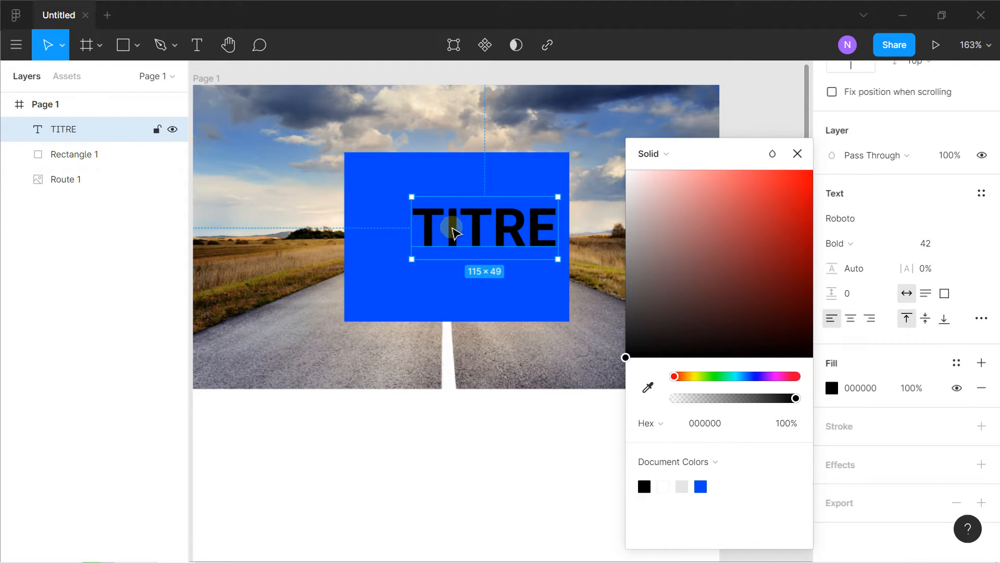
{"action": "left_click_drag", "start_coordinate": [652, 227], "coordinate": [614, 156]}
Move the TITRE text to the upper middle of the blue rectangle
{"action": "left_click", "coordinate": [490, 211]}
{"action": "left_click_drag", "start_coordinate": [492, 227], "coordinate": [465, 204]}
{"action": "left_click", "coordinate": [415, 348]}
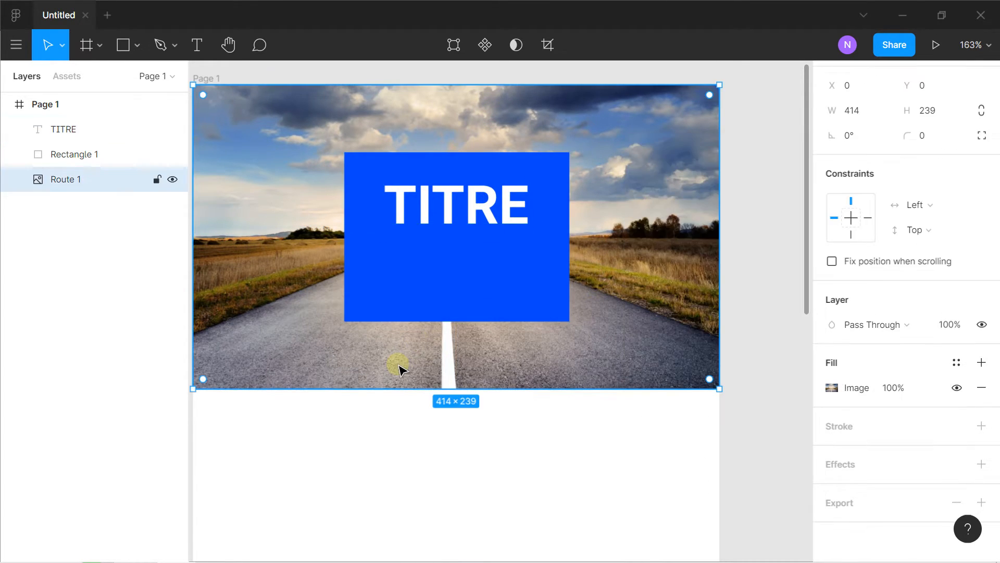
Draw a button rectangle of about 90 × 27 below the TITRE text on the blue rectangle
{"action": "left_click", "coordinate": [140, 52]}
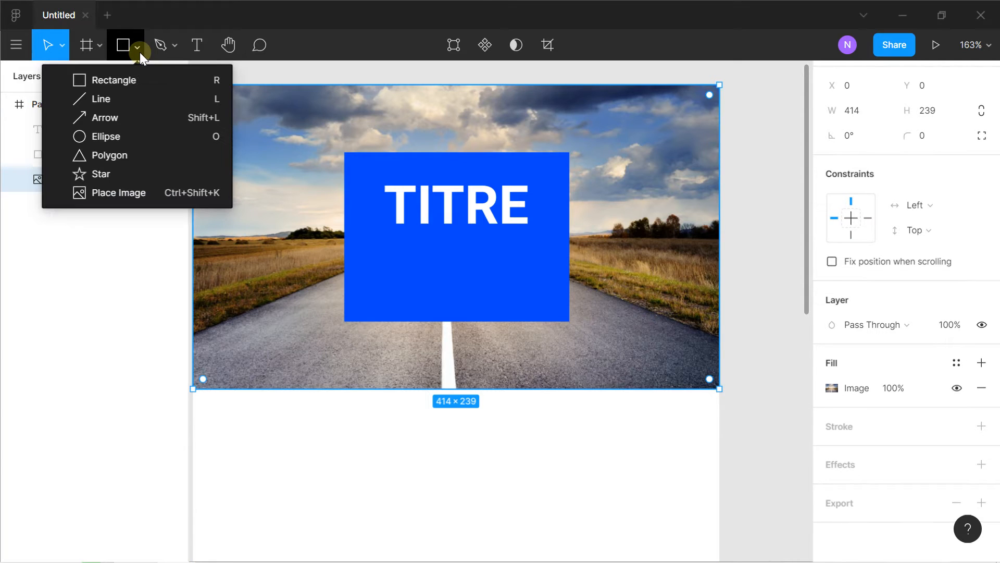
{"action": "left_click", "coordinate": [124, 76]}
{"action": "scroll", "coordinate": [409, 226], "scroll_direction": "up", "scroll_amount": 3}
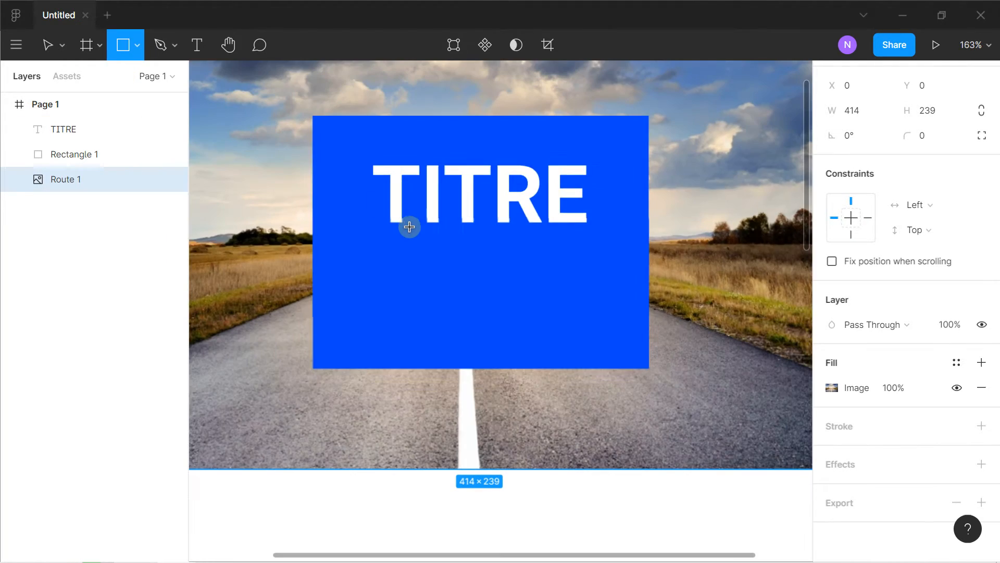
{"action": "left_click_drag", "start_coordinate": [407, 268], "coordinate": [578, 319]}
Round the button rectangle's corners to a radius of 8 and position it at X 162, Y 129
{"action": "scroll", "coordinate": [432, 292], "scroll_direction": "up", "scroll_amount": 6}
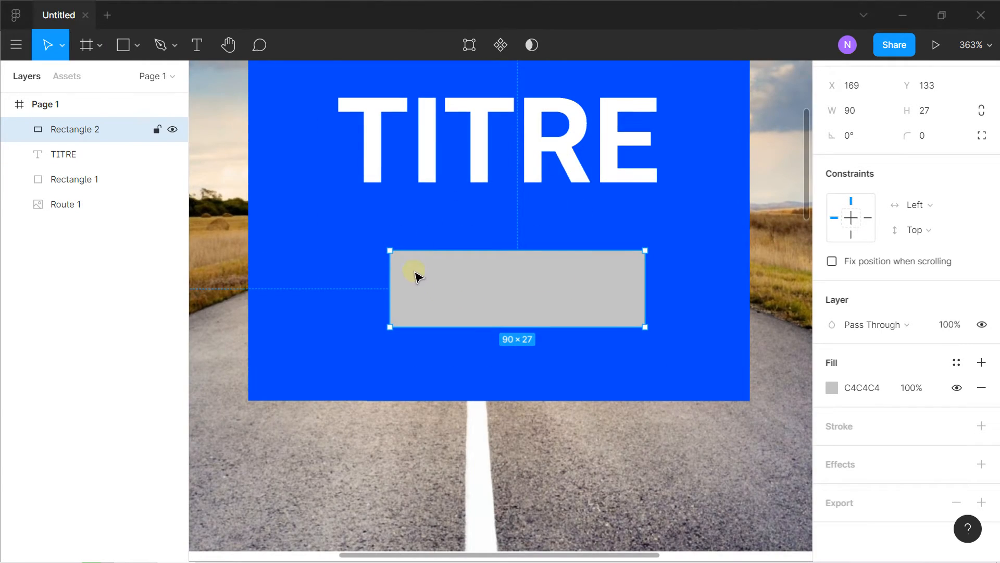
{"action": "left_click_drag", "start_coordinate": [367, 225], "coordinate": [476, 302]}
{"action": "scroll", "coordinate": [413, 308], "scroll_direction": "down", "scroll_amount": 4}
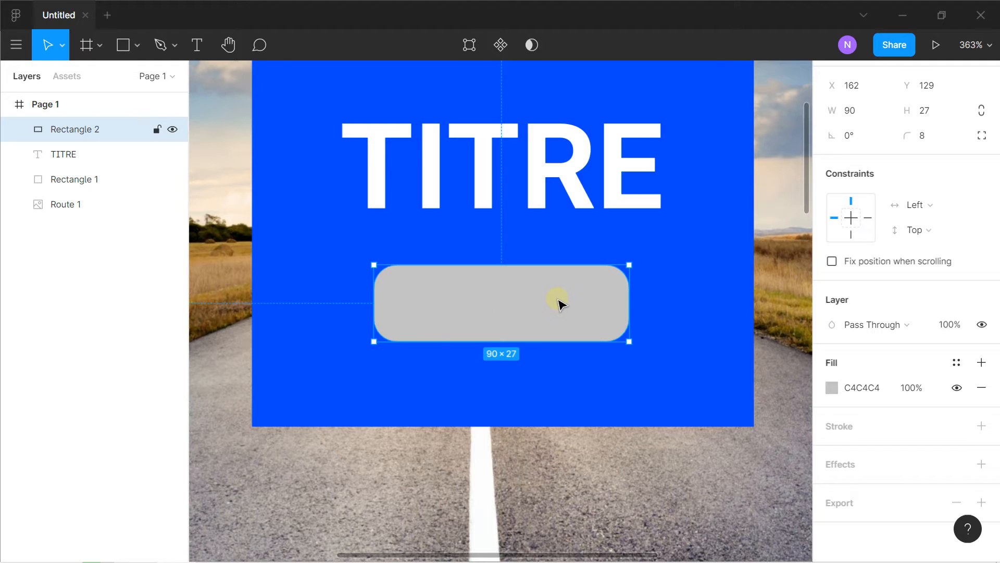
Nudge the TITRE text so it is centred above the rounded button
{"action": "scroll", "coordinate": [560, 298], "scroll_direction": "down", "scroll_amount": 2}
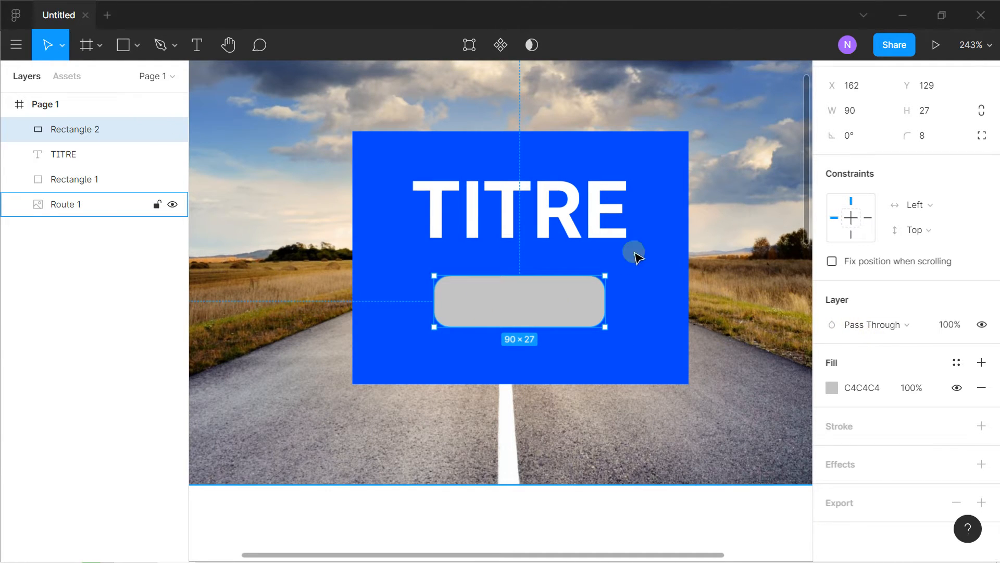
{"action": "mouse_move", "coordinate": [576, 221]}
{"action": "left_mouse_down"}
{"action": "mouse_move", "coordinate": [553, 224]}
{"action": "mouse_move", "coordinate": [572, 217]}
{"action": "left_mouse_up"}
{"action": "scroll", "coordinate": [575, 216], "scroll_direction": "down", "scroll_amount": 3}
{"action": "scroll", "coordinate": [542, 217], "scroll_direction": "right", "scroll_amount": 1}
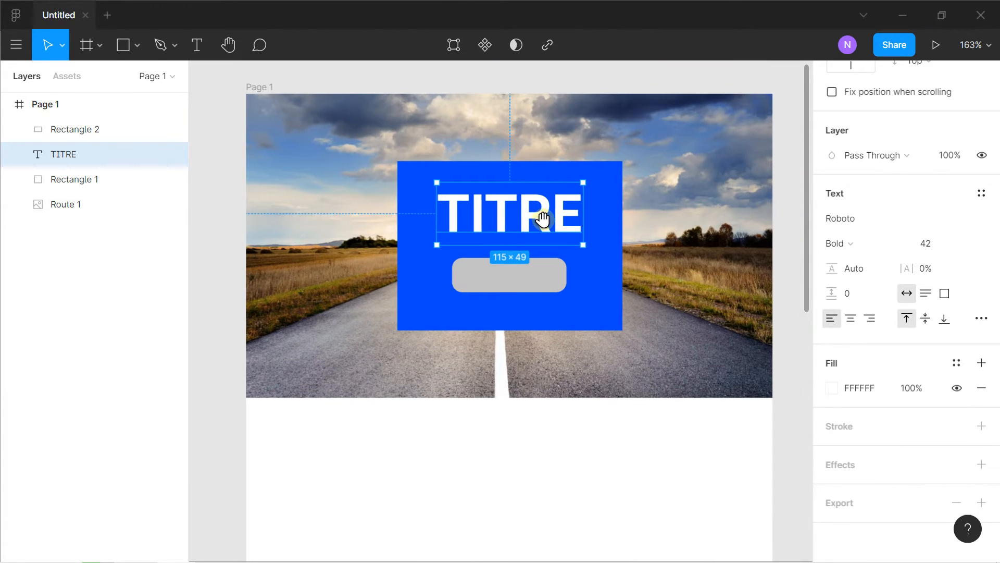
{"action": "left_click", "coordinate": [652, 197]}
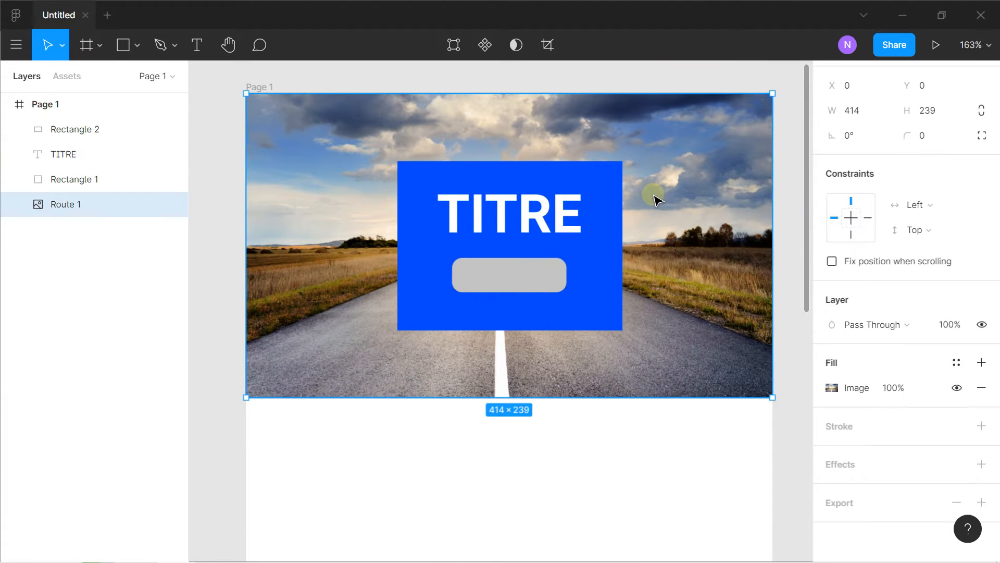
Set the rounded button's fill to solid white FFFFFF
{"action": "left_click", "coordinate": [527, 281]}
{"action": "left_click", "coordinate": [832, 385]}
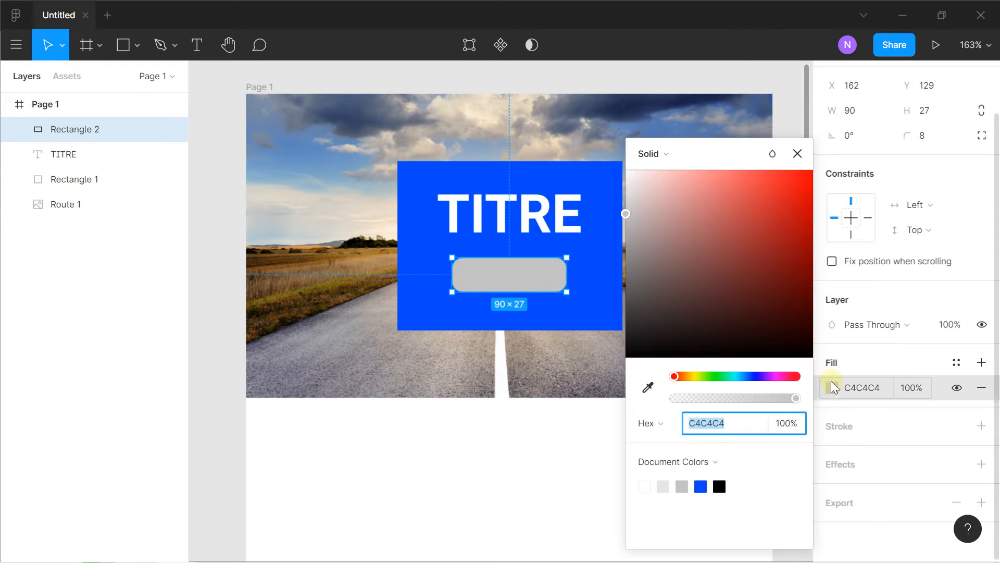
{"action": "left_click", "coordinate": [671, 204]}
{"action": "left_click_drag", "start_coordinate": [644, 186], "coordinate": [609, 138]}
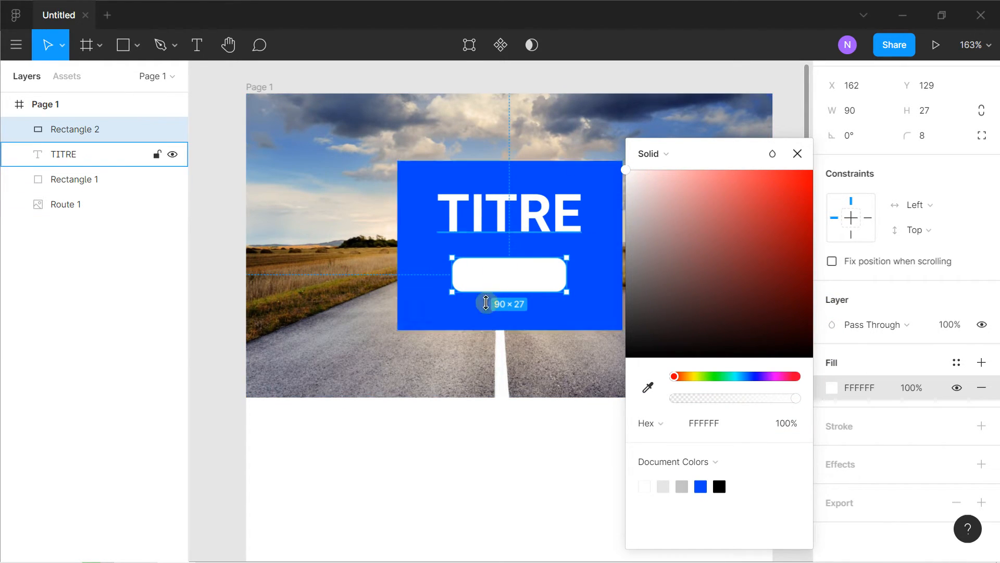
{"action": "left_click", "coordinate": [475, 335]}
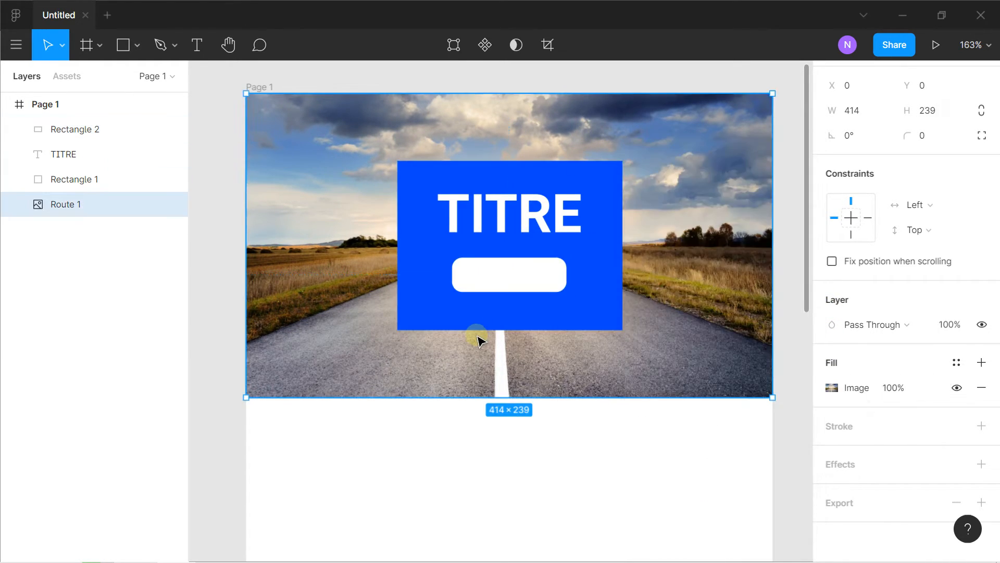
Add the text LIRE starting on the white rounded button
{"action": "scroll", "coordinate": [490, 281], "scroll_direction": "up", "scroll_amount": 5, "text": "ctrl"}
{"action": "left_click", "coordinate": [491, 278]}
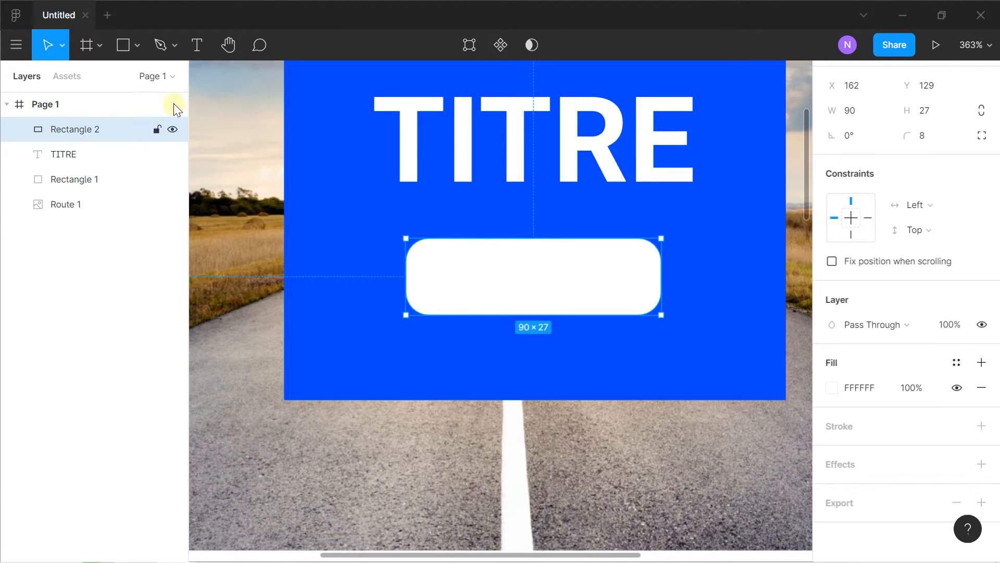
{"action": "left_click", "coordinate": [196, 52]}
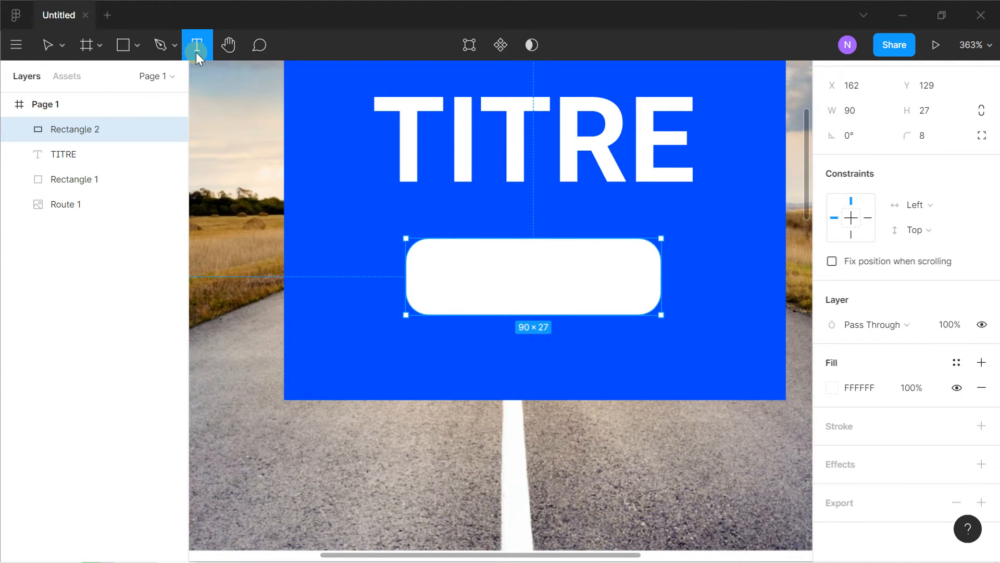
{"action": "left_click", "coordinate": [455, 277]}
{"action": "key", "text": "Caps_Lock"}
{"action": "type", "text": "I"}
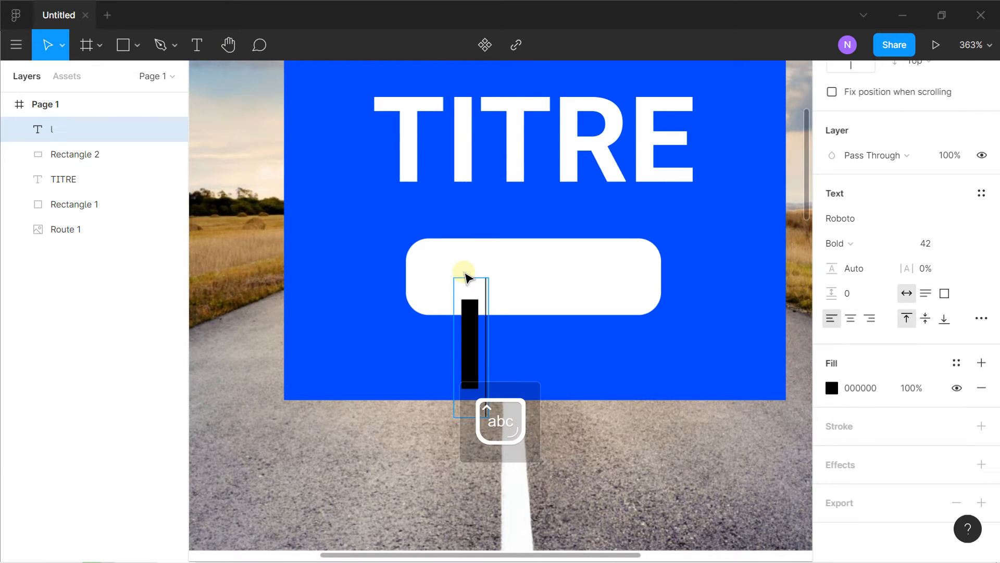
{"action": "key", "text": "BackSpace"}
{"action": "type", "text": "LIRE"}
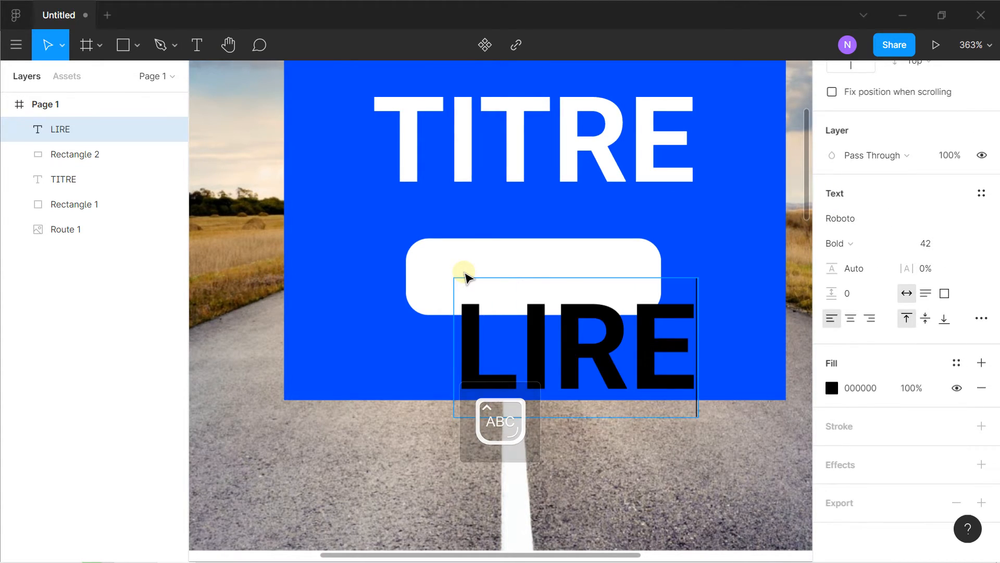
{"action": "key", "text": "Escape"}
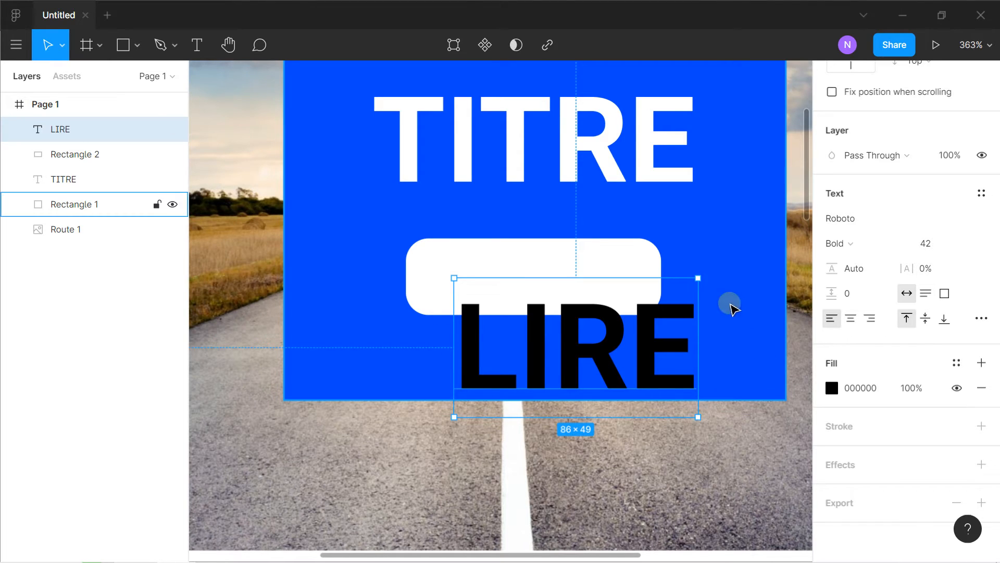
Set the LIRE text's fill to the blue box's colour 0047FD by sampling it with the eyedropper
{"action": "left_click", "coordinate": [830, 392]}
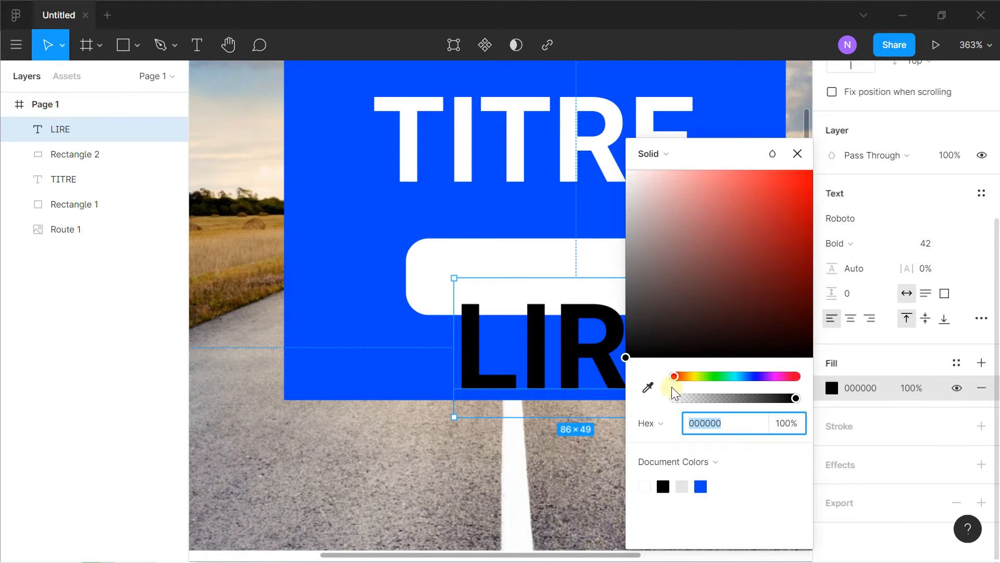
{"action": "left_click", "coordinate": [647, 386]}
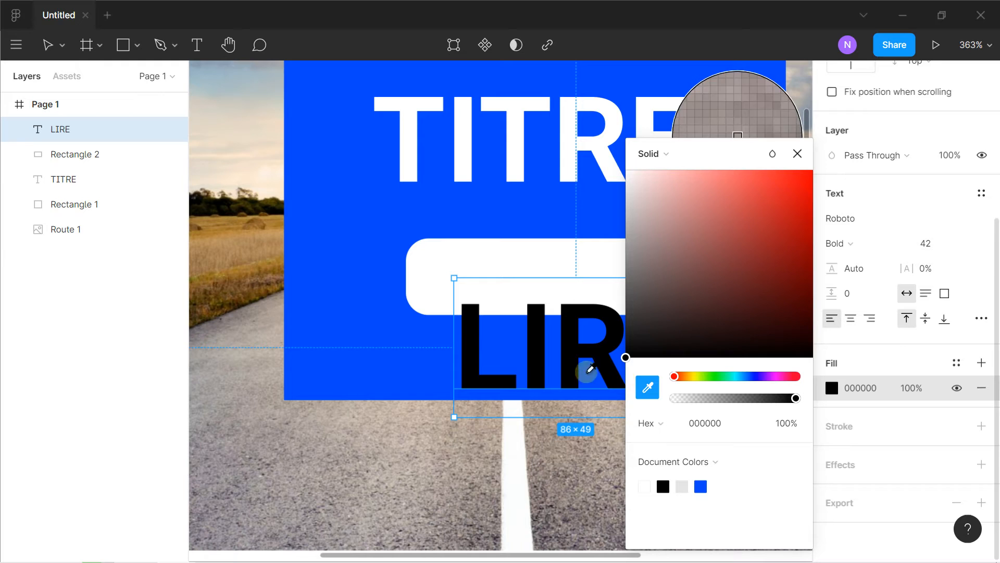
{"action": "left_click", "coordinate": [373, 260]}
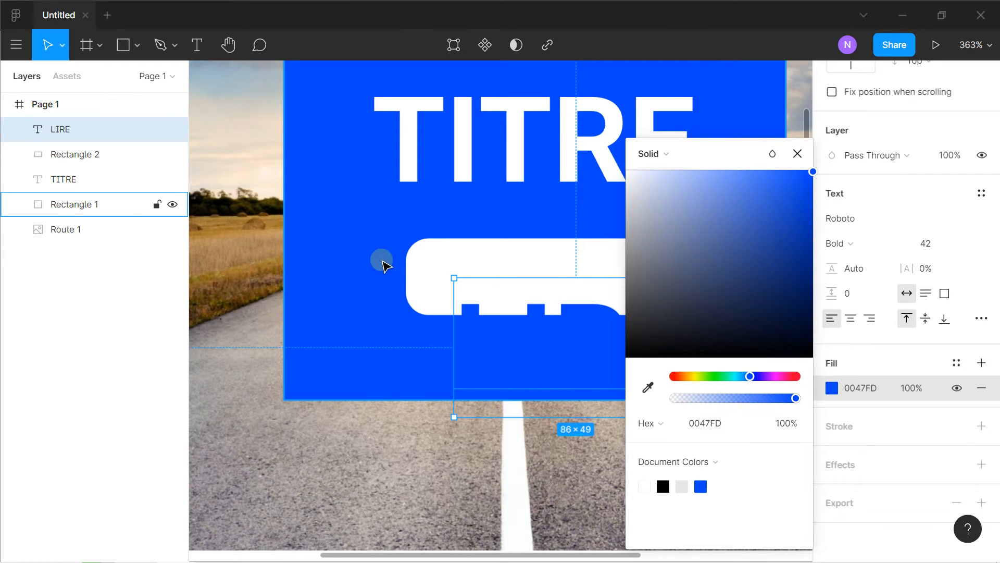
{"action": "left_click", "coordinate": [797, 154]}
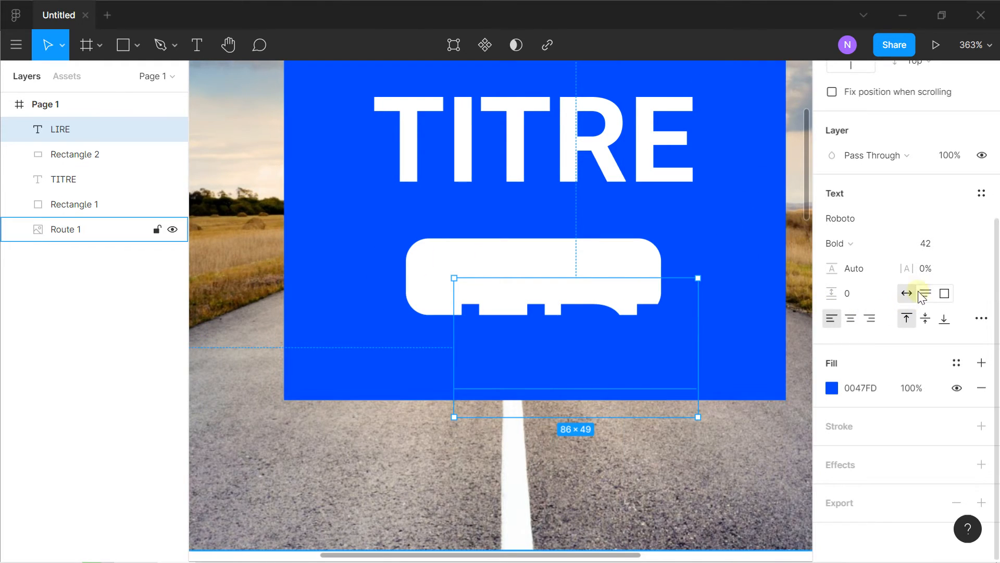
Set the LIRE text's font size to 18 and centre it on the white rounded button
{"action": "left_click", "coordinate": [967, 243]}
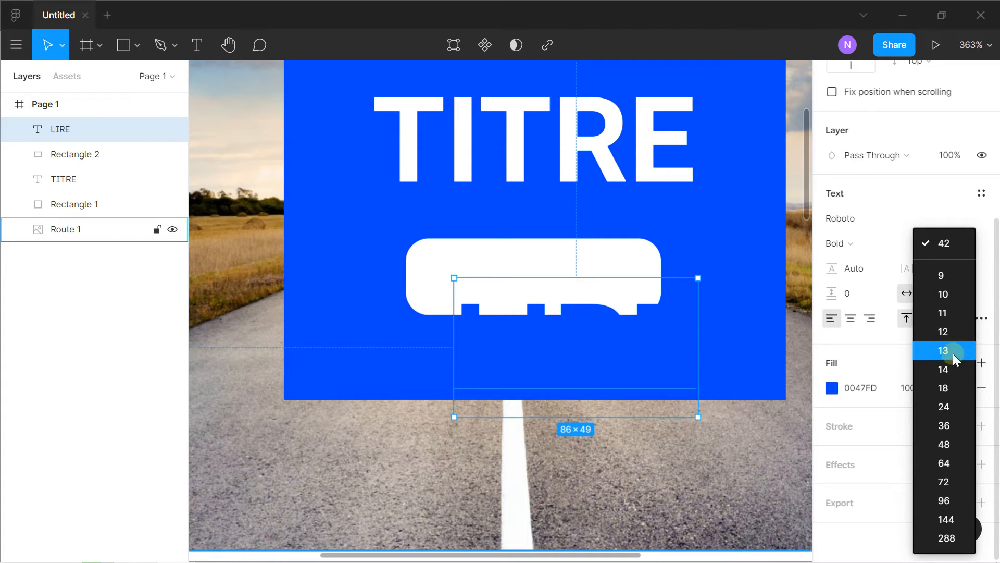
{"action": "left_click", "coordinate": [946, 390]}
{"action": "left_click_drag", "start_coordinate": [519, 307], "coordinate": [550, 285]}
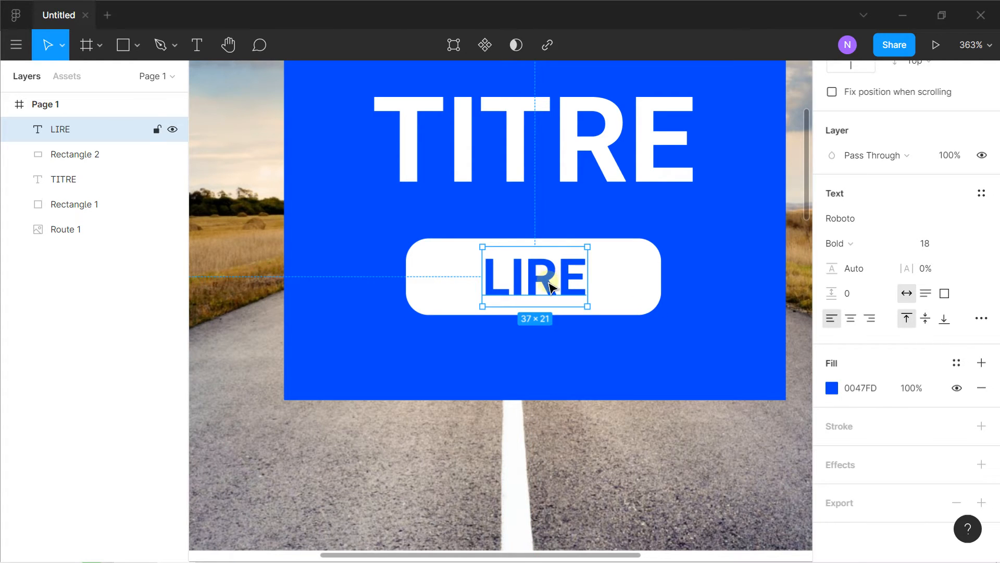
{"action": "scroll", "coordinate": [543, 296], "scroll_direction": "down", "scroll_amount": 5}
{"action": "left_click", "coordinate": [762, 242]}
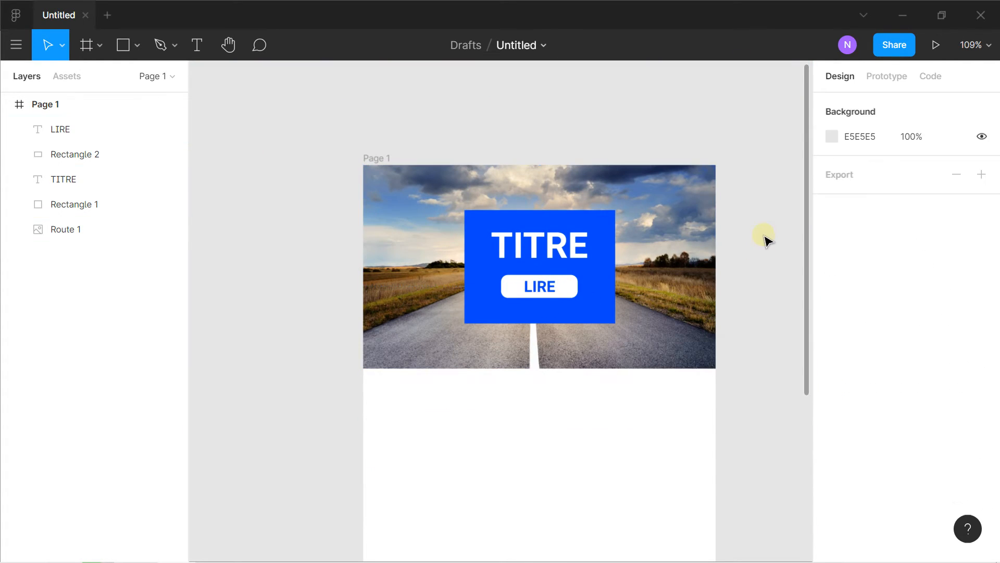
{"action": "left_click_drag", "start_coordinate": [646, 265], "coordinate": [610, 205]}
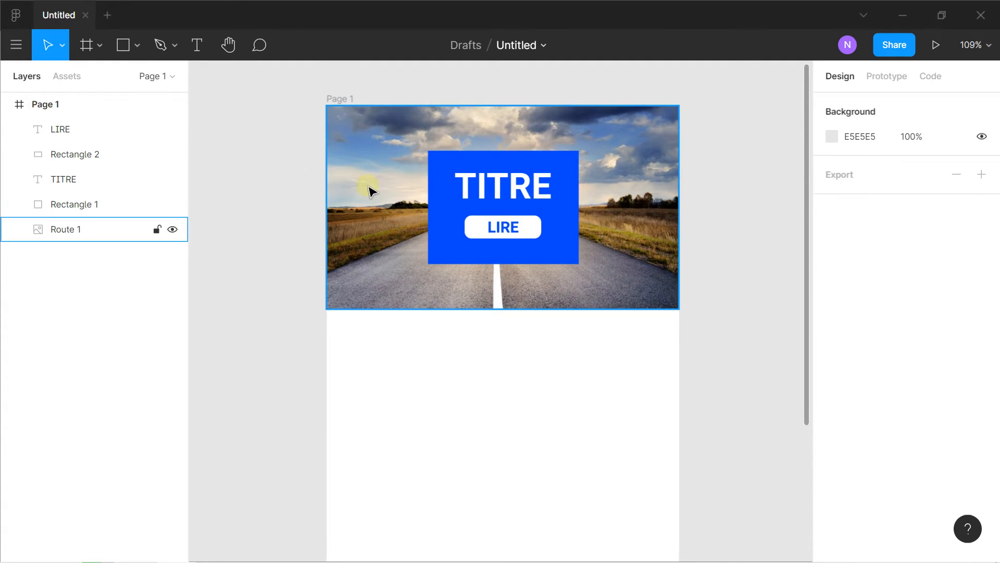
{"action": "left_click_drag", "start_coordinate": [309, 161], "coordinate": [304, 214]}
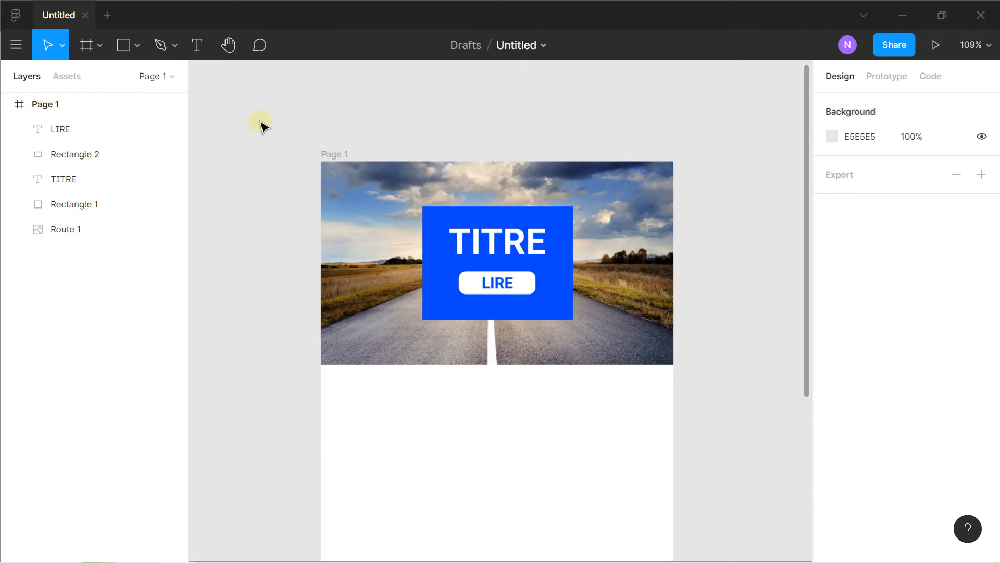
{"action": "left_click_drag", "start_coordinate": [521, 326], "coordinate": [521, 260]}
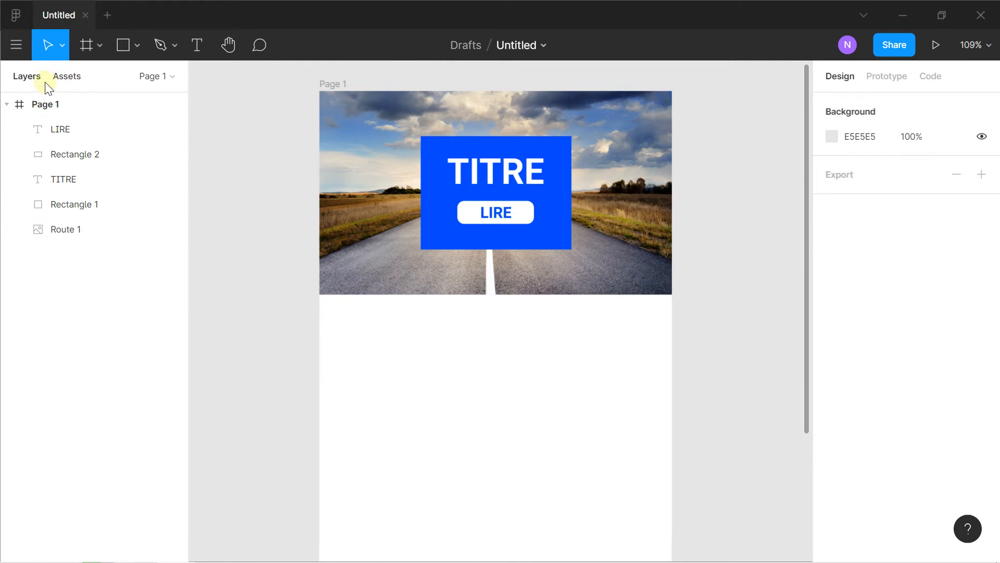
Try recolouring all white elements of the Page 1 frame to red FF0101 through its selection colours, and undo the change
{"action": "left_click", "coordinate": [42, 104]}
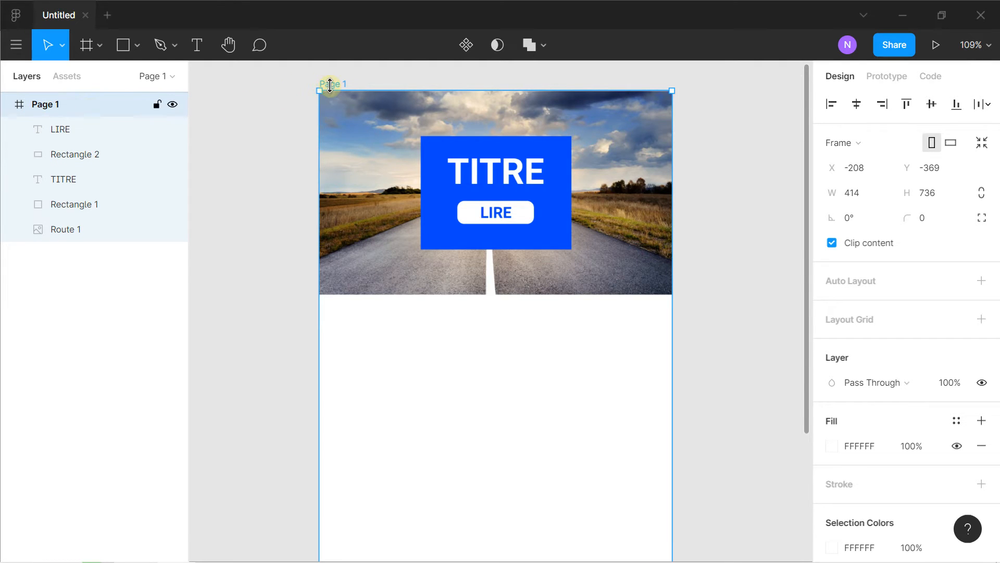
{"action": "scroll", "coordinate": [910, 268], "scroll_direction": "down", "scroll_amount": 4}
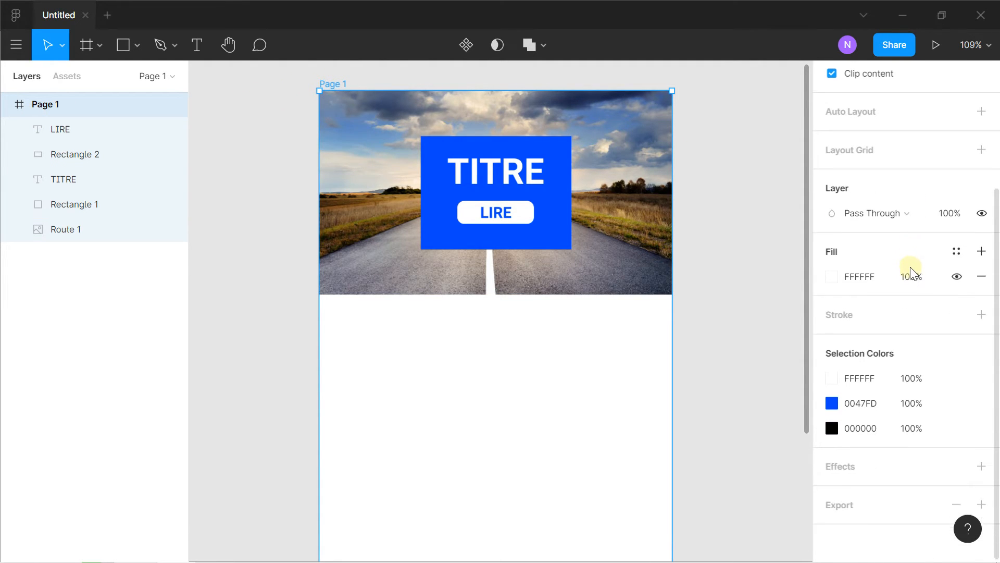
{"action": "left_click", "coordinate": [830, 378]}
{"action": "left_click_drag", "start_coordinate": [797, 314], "coordinate": [812, 170]}
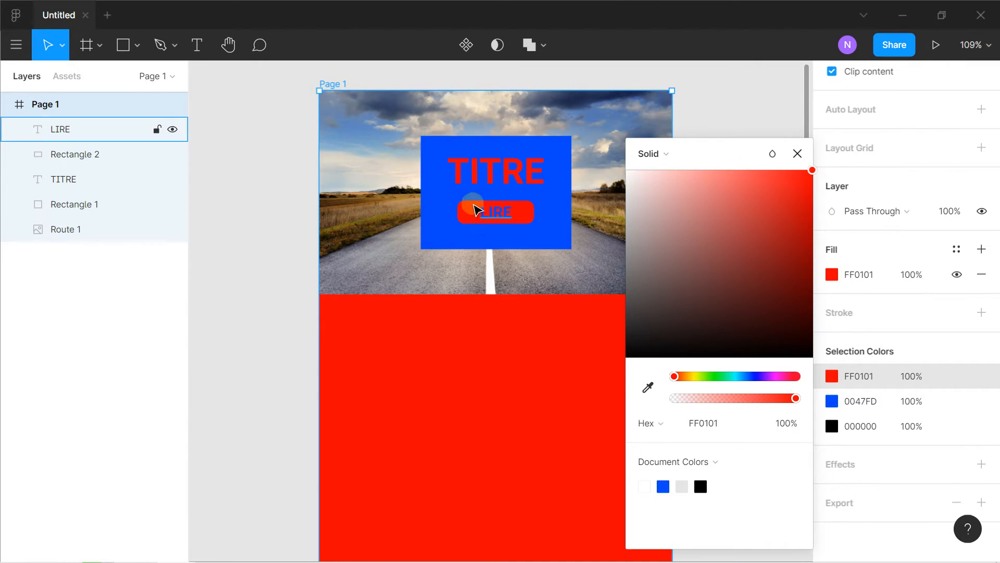
{"action": "left_click", "coordinate": [798, 153]}
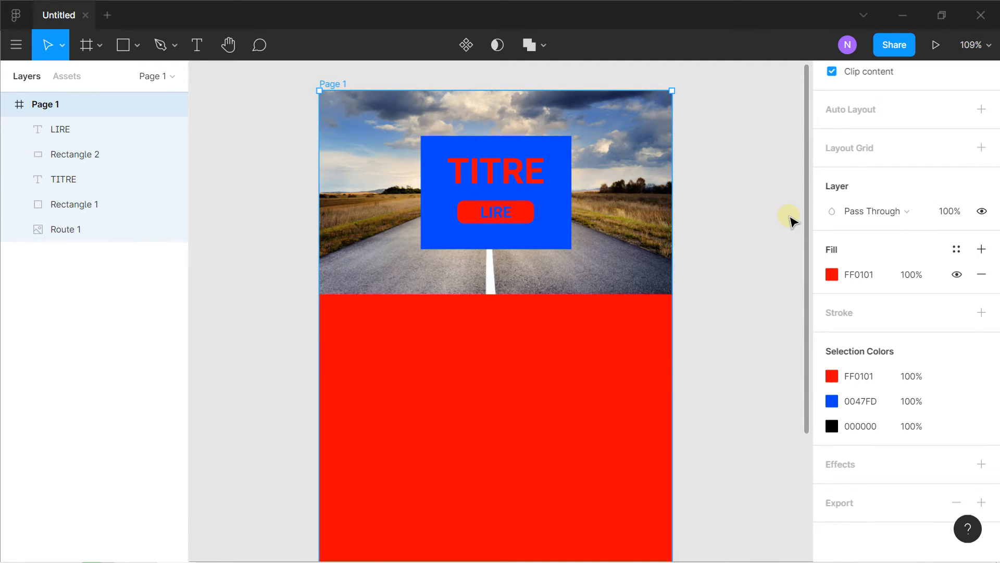
{"action": "key", "text": "ctrl+z"}
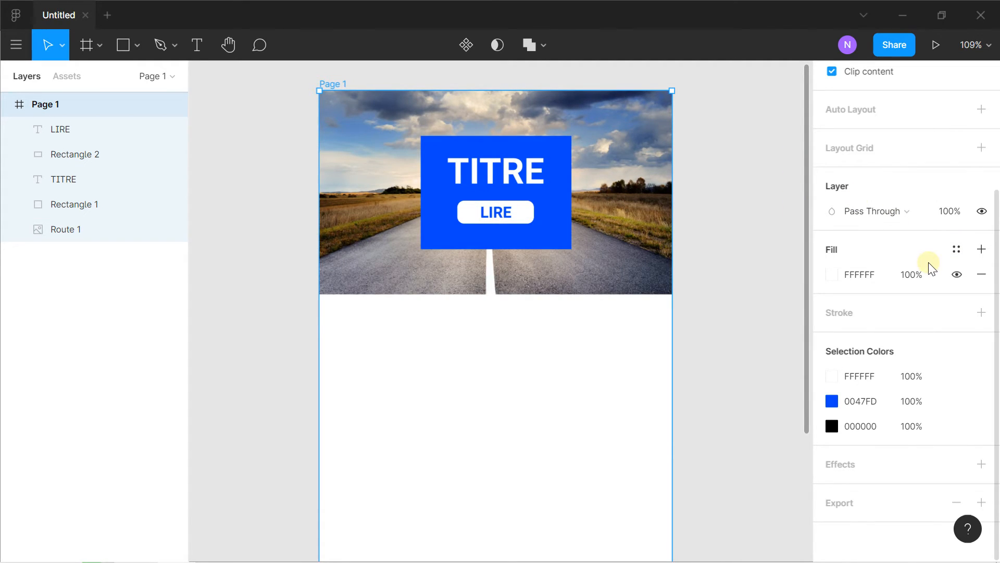
Add a layout grid to the Page 1 frame and change its type to Columns
{"action": "scroll", "coordinate": [891, 311], "scroll_direction": "up", "scroll_amount": 3}
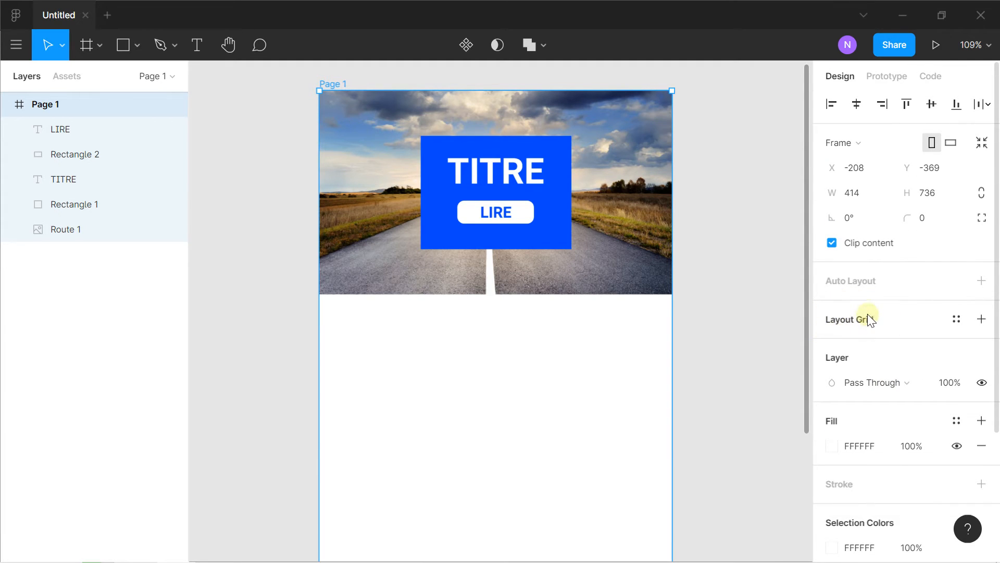
{"action": "left_click", "coordinate": [981, 320]}
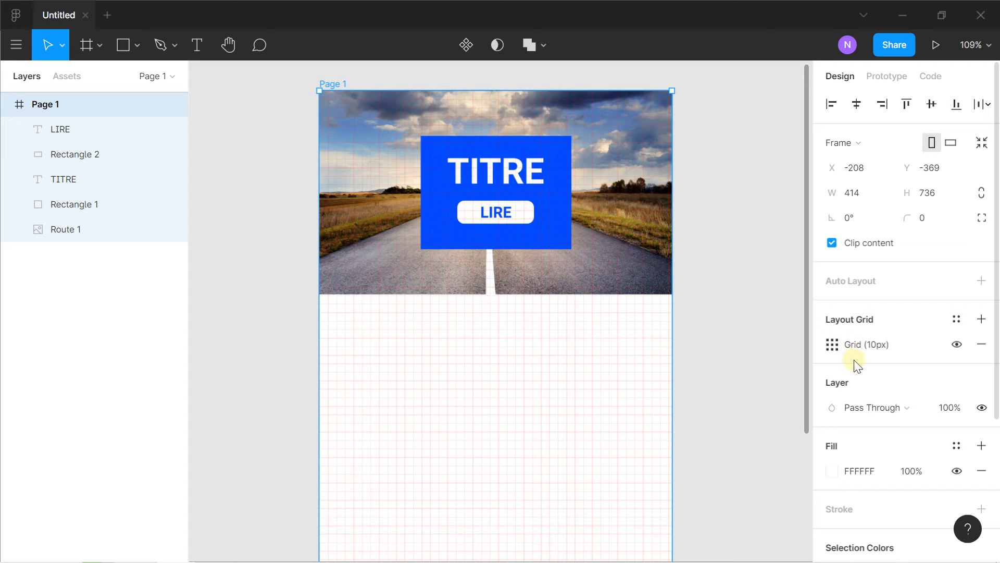
{"action": "scroll", "coordinate": [488, 284], "scroll_direction": "down", "scroll_amount": 2}
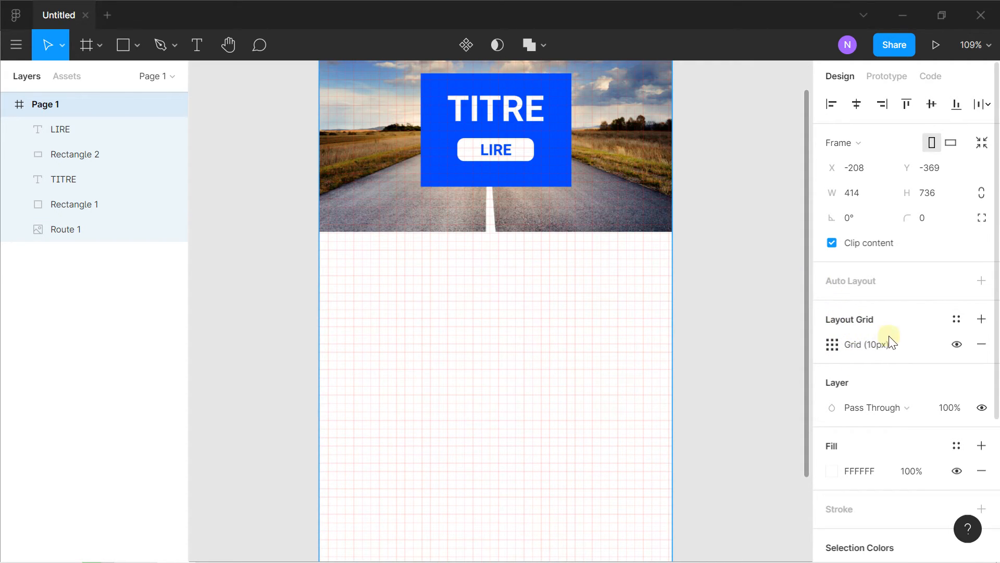
{"action": "left_click", "coordinate": [833, 345]}
{"action": "left_click", "coordinate": [692, 348]}
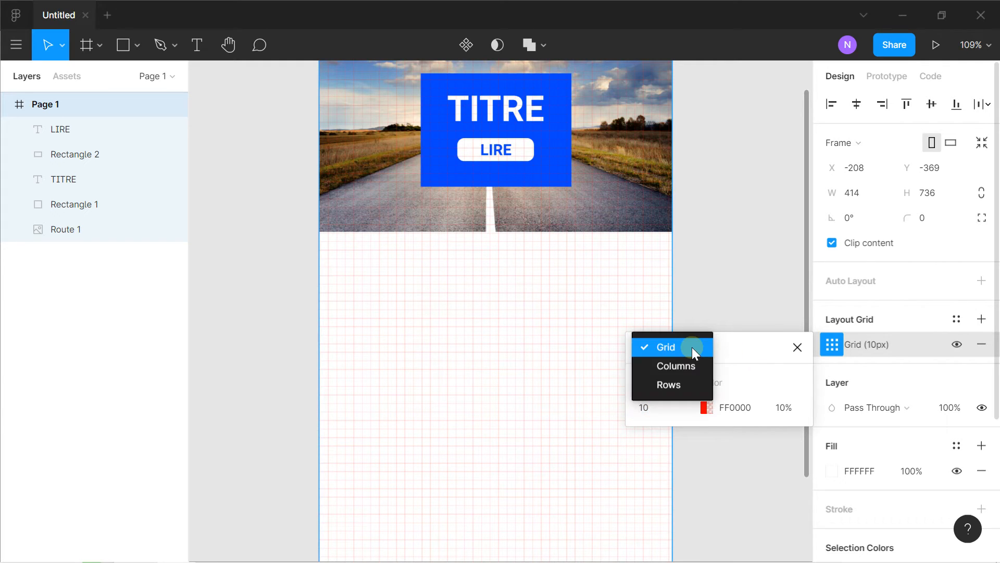
{"action": "left_click", "coordinate": [687, 367]}
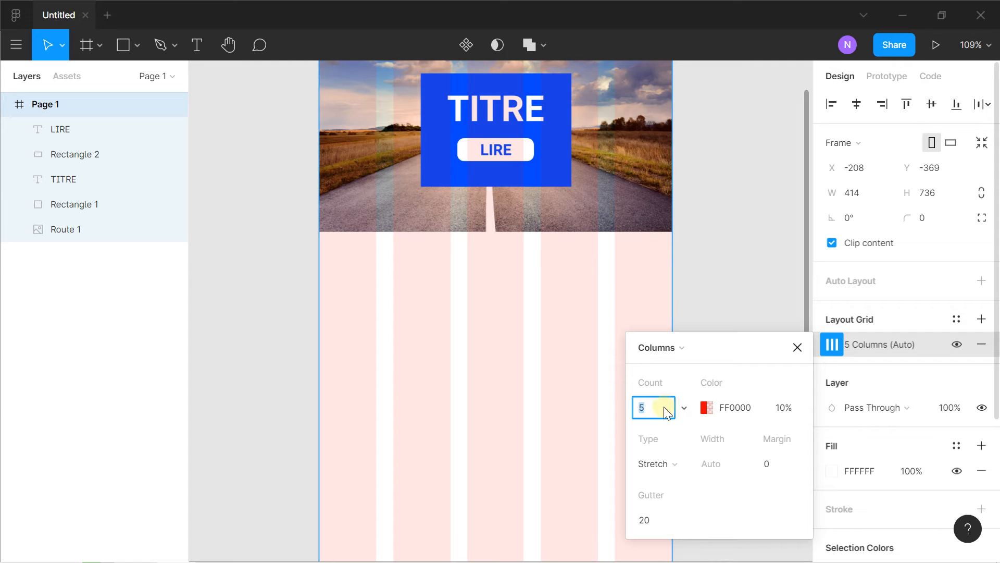
Set the column grid's count to 3 and its margin to 20
{"action": "left_click", "coordinate": [680, 406]}
{"action": "left_click", "coordinate": [667, 371]}
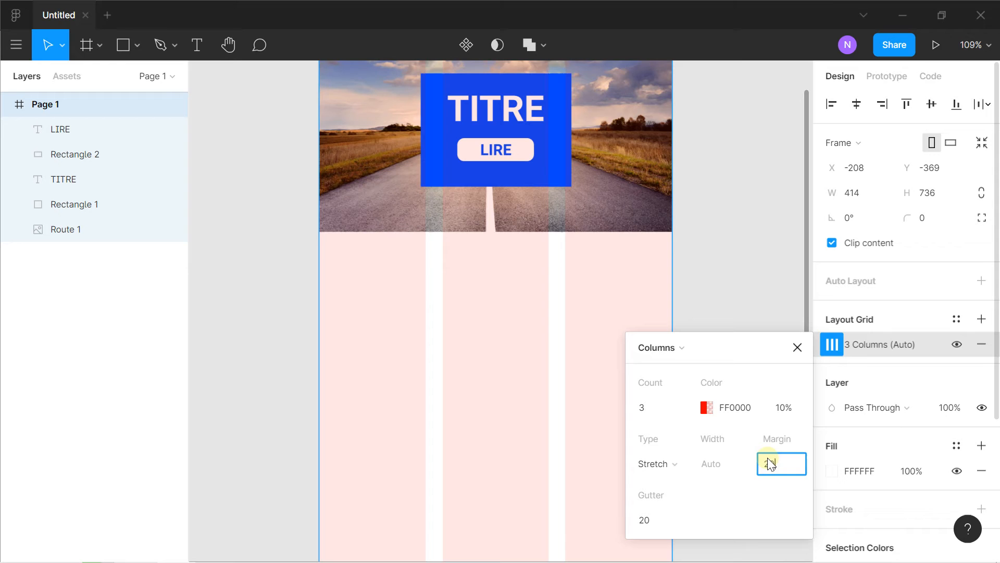
{"action": "key", "text": "Return"}
{"action": "left_click", "coordinate": [290, 344]}
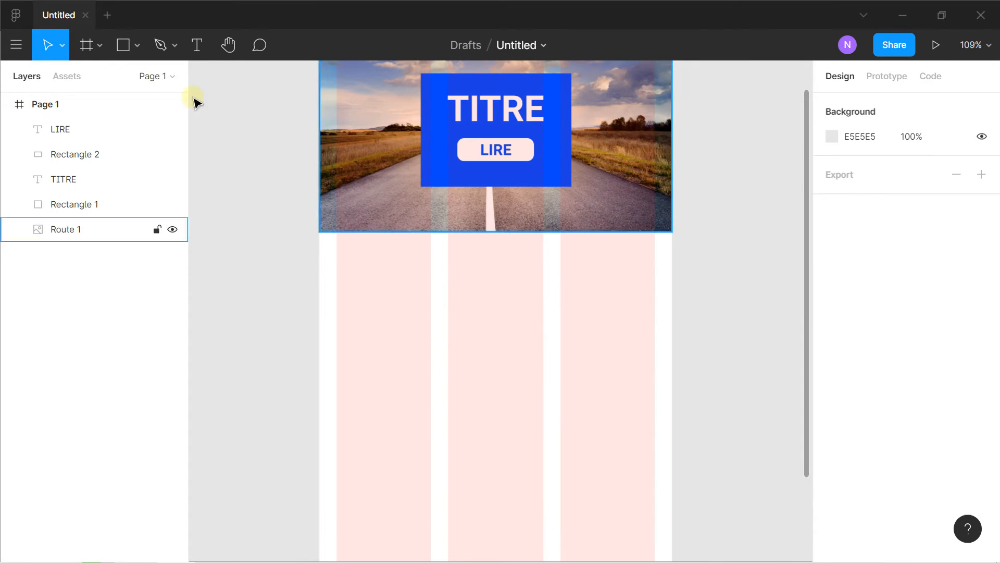
Draw a rectangle about 111 × 68 spanning the first grid column, just below the road image
{"action": "left_click", "coordinate": [140, 48]}
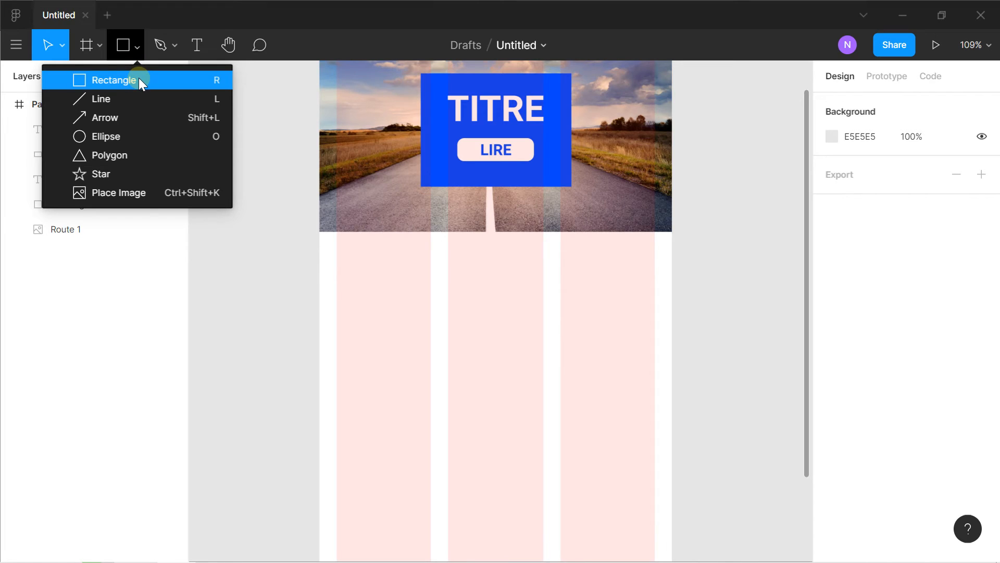
{"action": "left_click", "coordinate": [139, 79]}
{"action": "left_click_drag", "start_coordinate": [337, 252], "coordinate": [406, 289]}
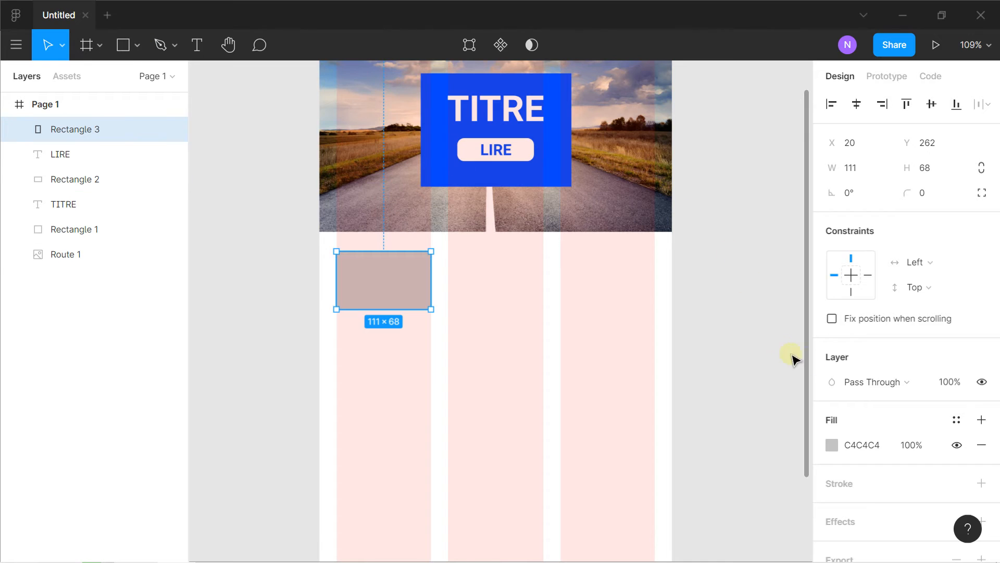
Fill the new rectangle with green 00E909 and duplicate it into the second and third grid columns at the same height
{"action": "scroll", "coordinate": [828, 375], "scroll_direction": "down", "scroll_amount": 1}
{"action": "left_click", "coordinate": [832, 387]}
{"action": "left_click_drag", "start_coordinate": [744, 373], "coordinate": [715, 376]}
{"action": "left_click_drag", "start_coordinate": [781, 219], "coordinate": [812, 186]}
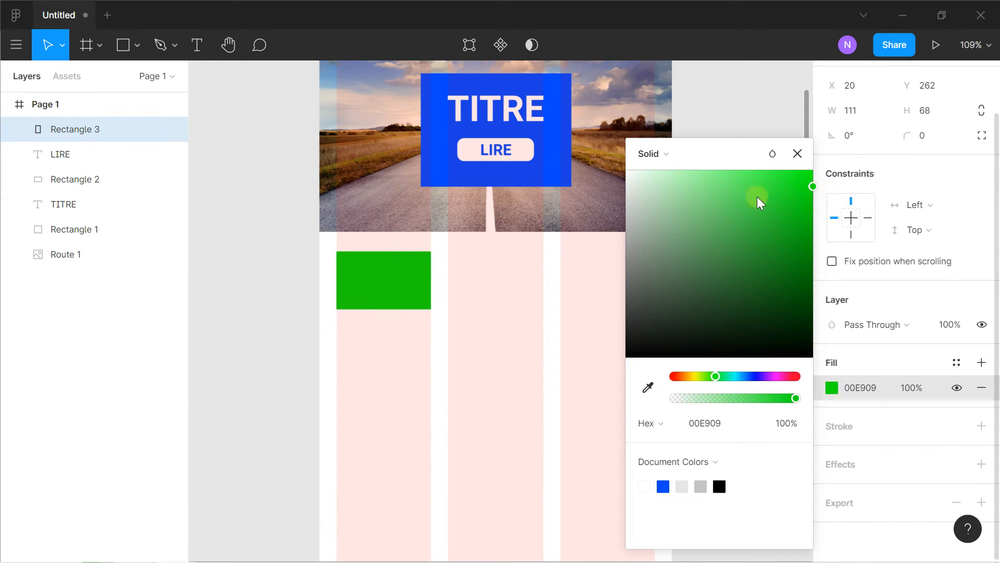
{"action": "left_click_drag", "start_coordinate": [396, 277], "coordinate": [621, 281]}
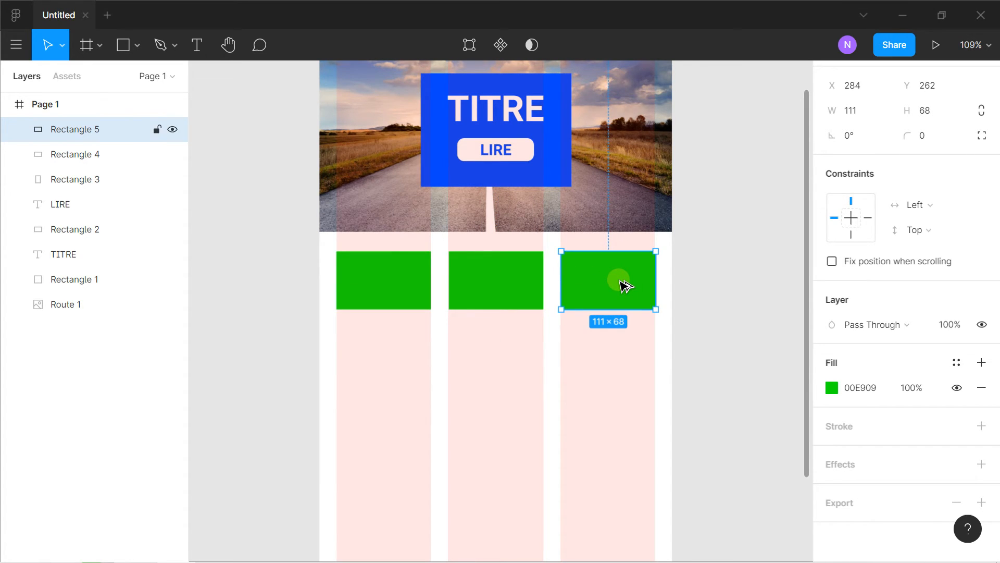
{"action": "left_click", "coordinate": [283, 255]}
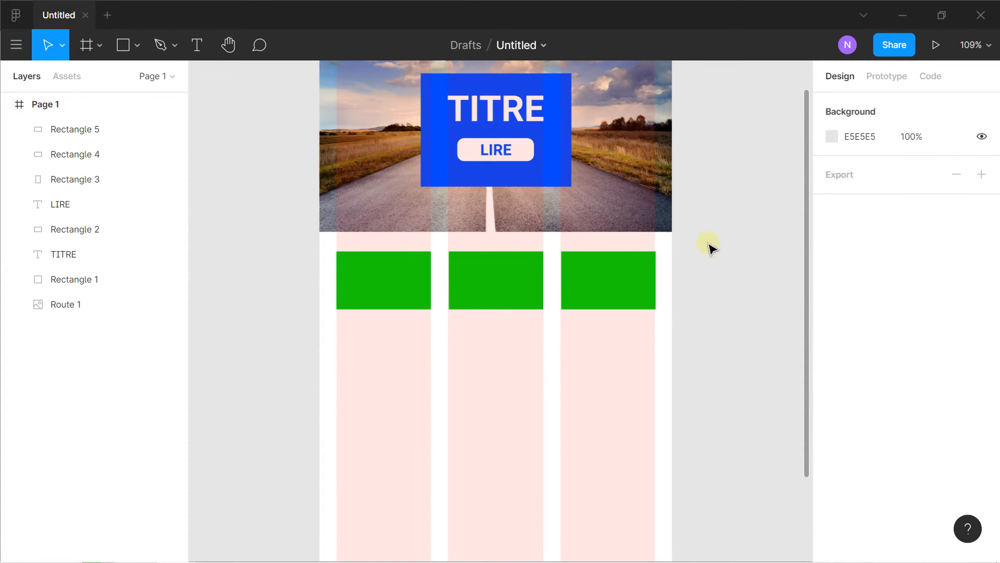
Remove the three-column layout grid from the Page 1 frame
{"action": "scroll", "coordinate": [355, 156], "scroll_direction": "up", "scroll_amount": 3}
{"action": "left_click", "coordinate": [331, 147]}
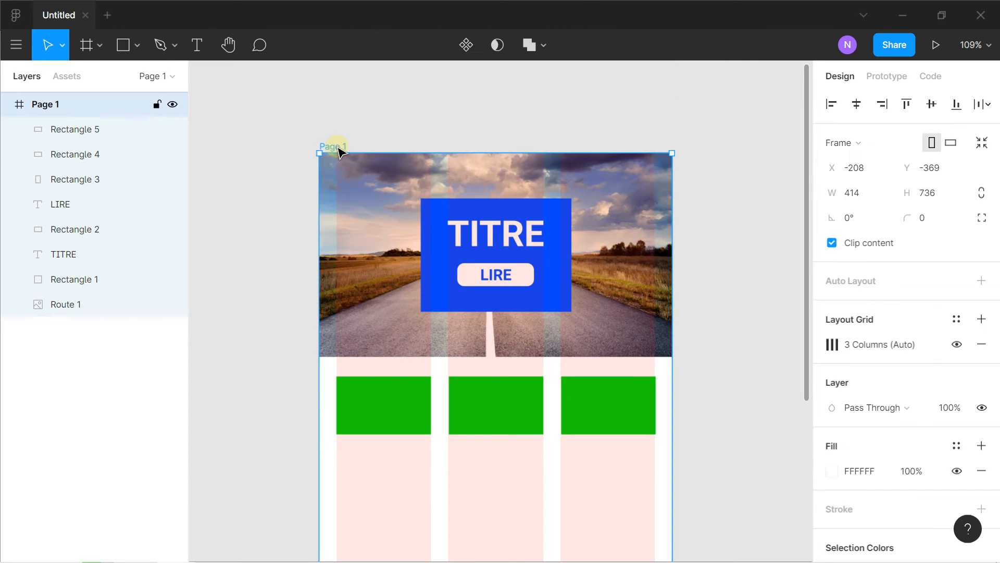
{"action": "left_click", "coordinate": [979, 346]}
{"action": "left_click", "coordinate": [286, 186]}
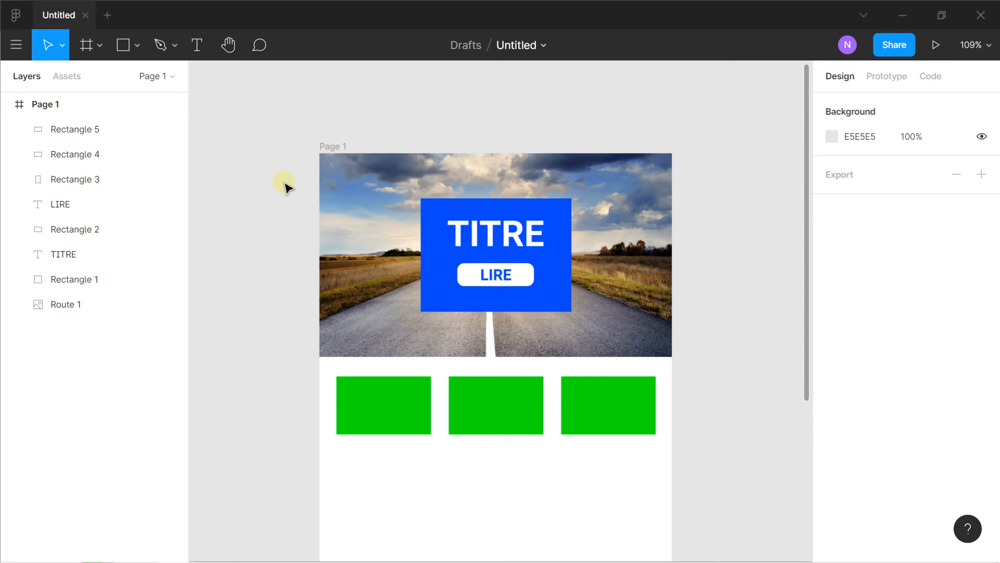
{"action": "scroll", "coordinate": [286, 186], "scroll_direction": "down", "scroll_amount": 3}
{"action": "left_click_drag", "start_coordinate": [288, 185], "coordinate": [342, 158]}
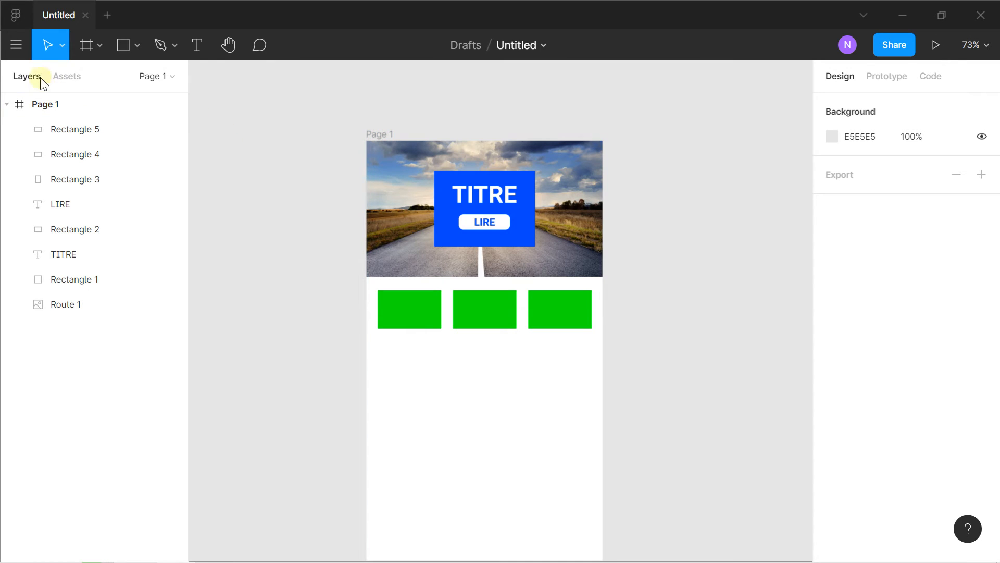
Open the Application file from the recently viewed drafts and display its prototype connections
{"action": "left_click", "coordinate": [17, 21]}
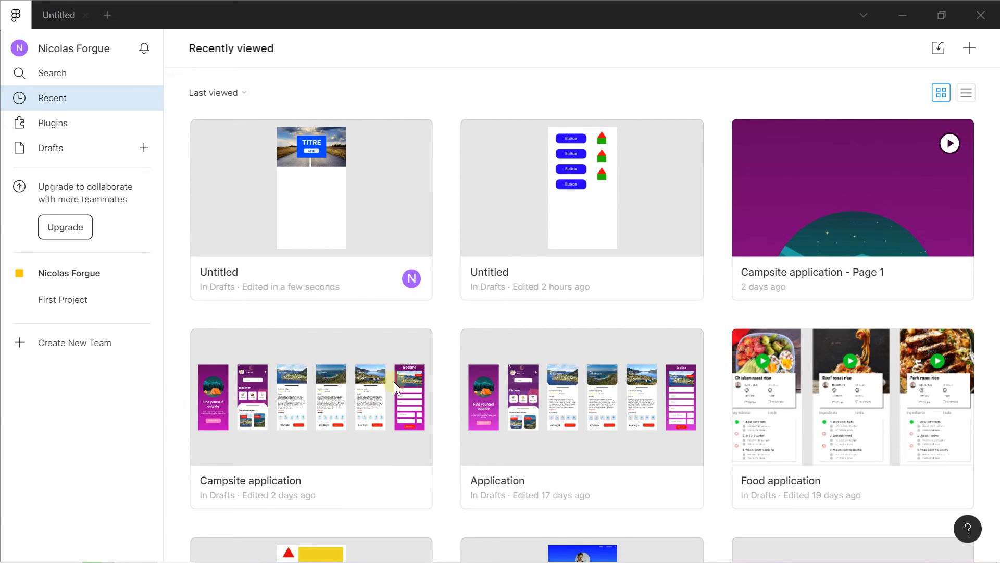
{"action": "left_click", "coordinate": [499, 393]}
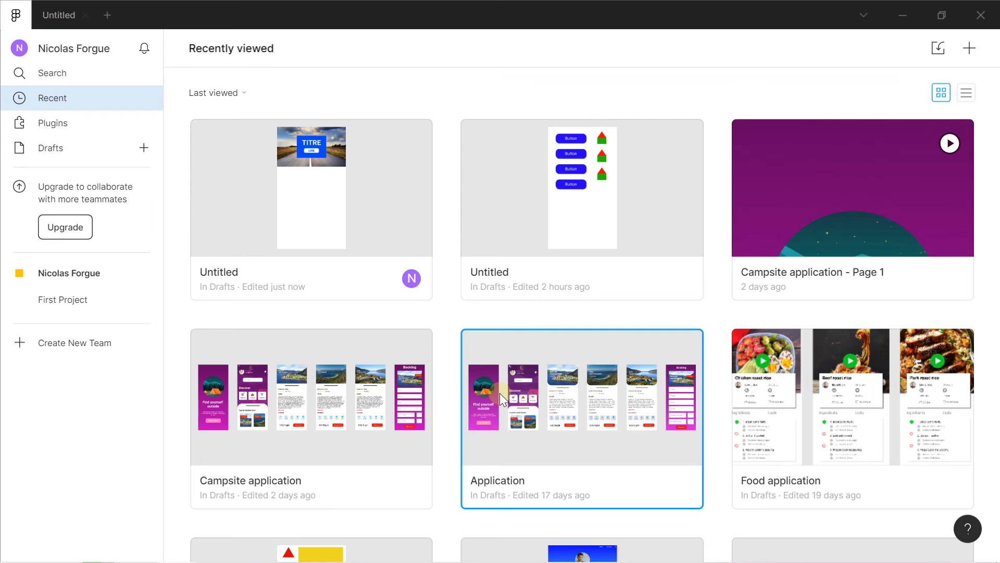
{"action": "double_click", "coordinate": [499, 393]}
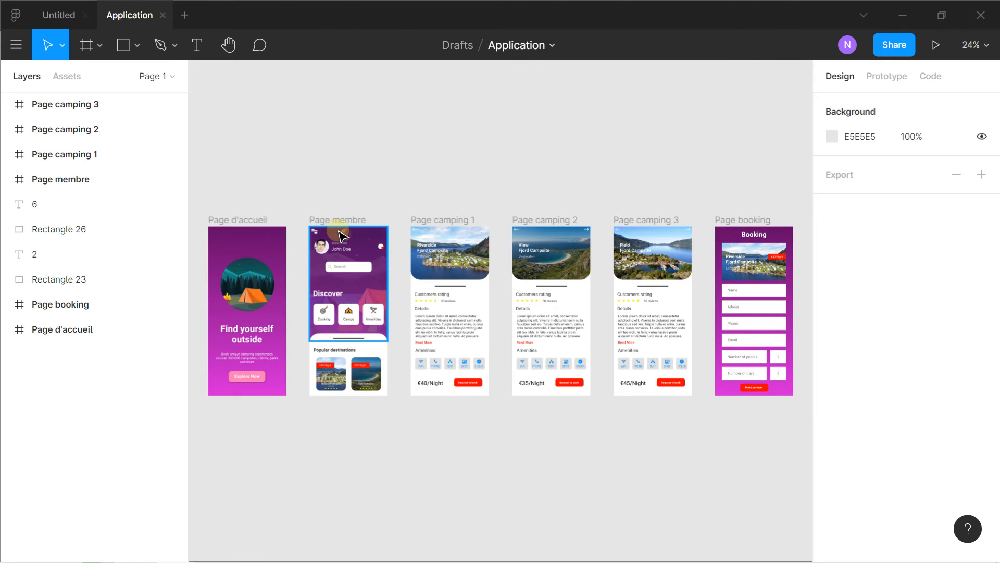
{"action": "left_click_drag", "start_coordinate": [308, 186], "coordinate": [304, 134]}
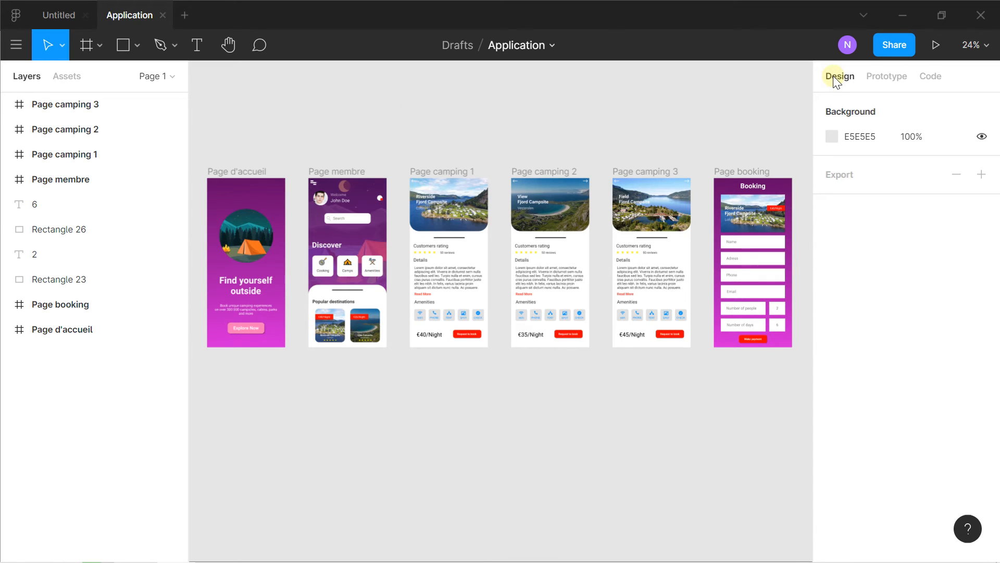
{"action": "left_click", "coordinate": [871, 79]}
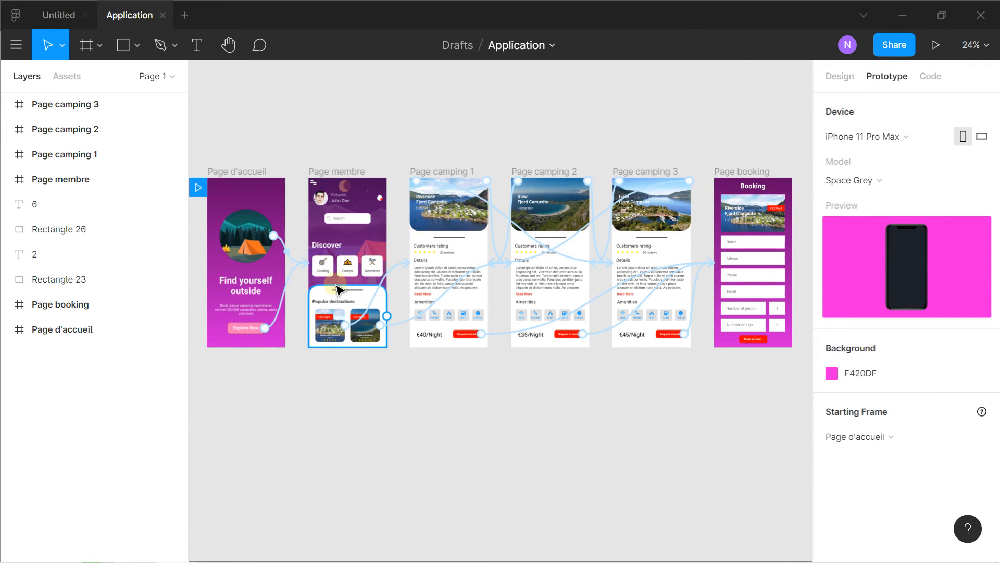
Remove the prototype connection that links the Explore Now button on Page d'accueil to Page membre
{"action": "scroll", "coordinate": [337, 289], "scroll_direction": "up", "scroll_amount": 3}
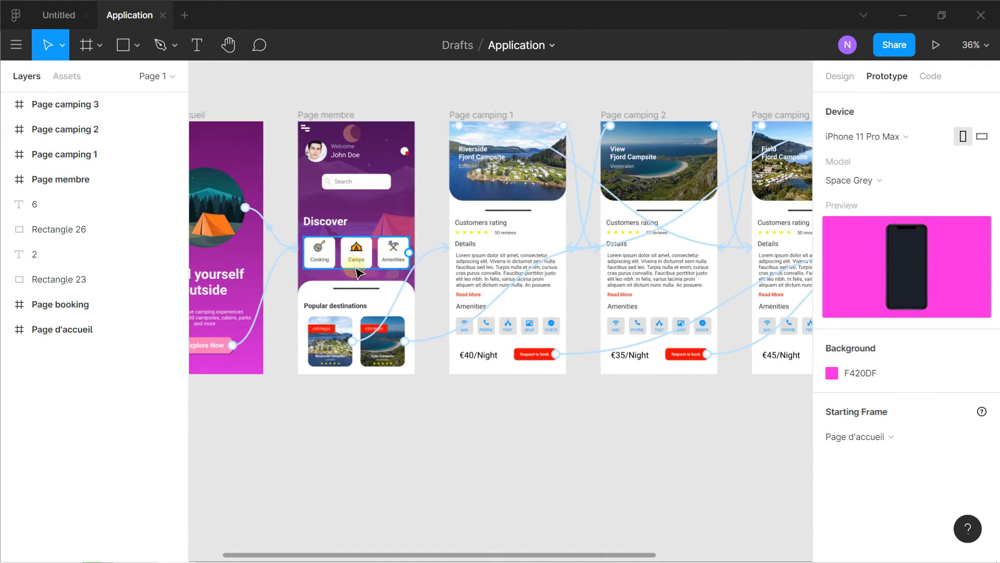
{"action": "scroll", "coordinate": [356, 271], "scroll_direction": "up", "scroll_amount": 2}
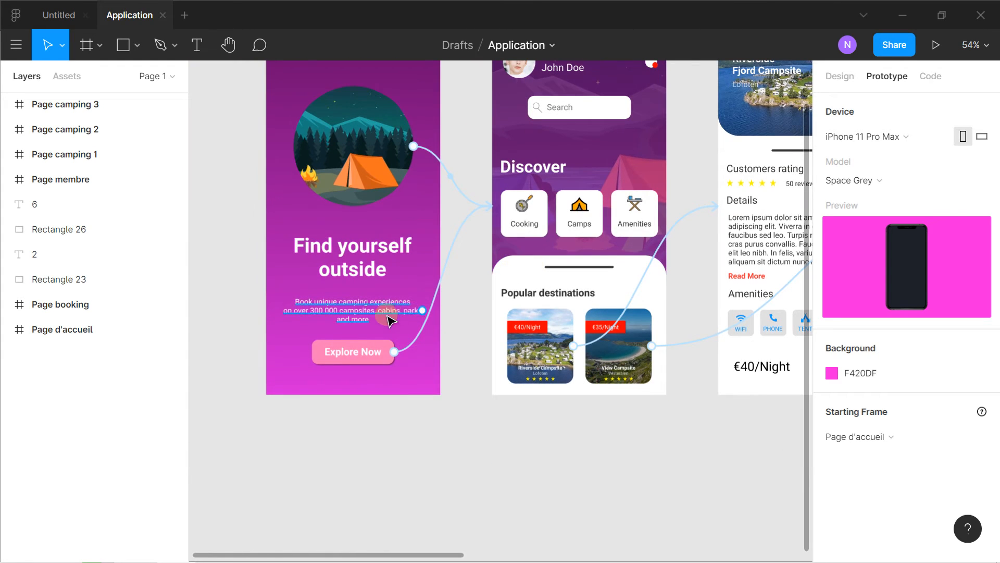
{"action": "left_click", "coordinate": [385, 348]}
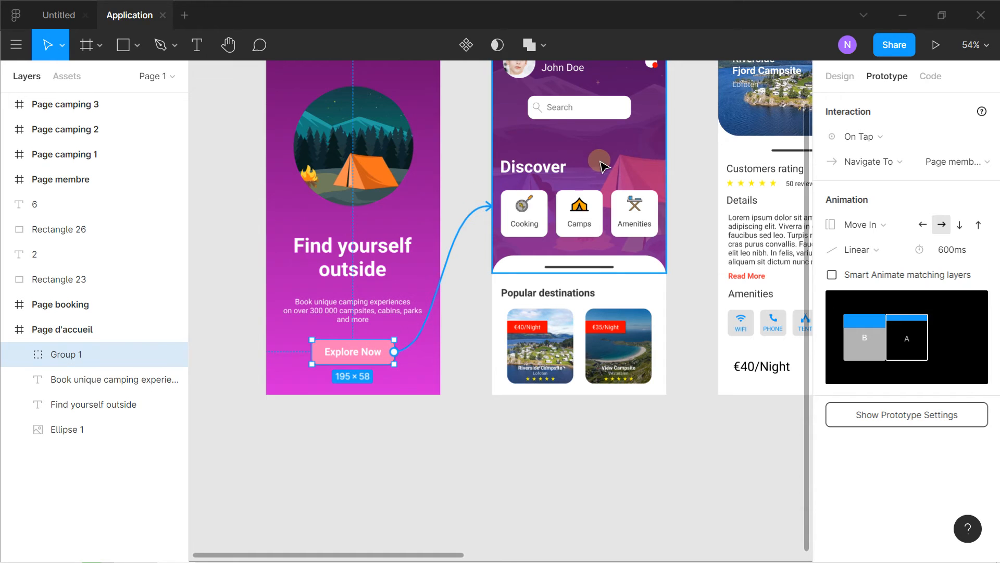
{"action": "scroll", "coordinate": [604, 166], "scroll_direction": "up", "scroll_amount": 2}
{"action": "left_click_drag", "start_coordinate": [474, 271], "coordinate": [388, 413]}
{"action": "left_click", "coordinate": [455, 354]}
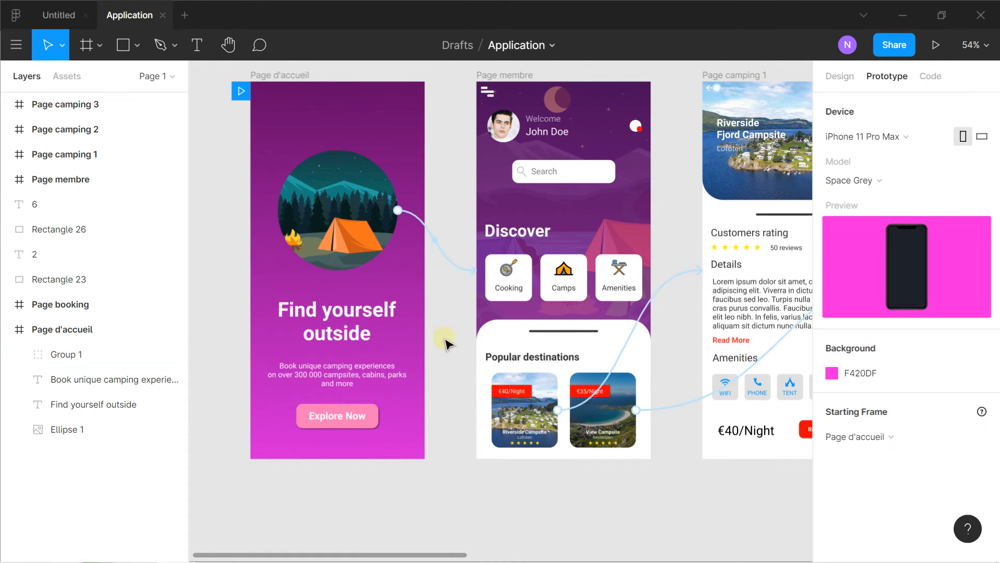
Connect the Explore Now button to Page membre with an On Tap interaction
{"action": "left_click", "coordinate": [373, 419]}
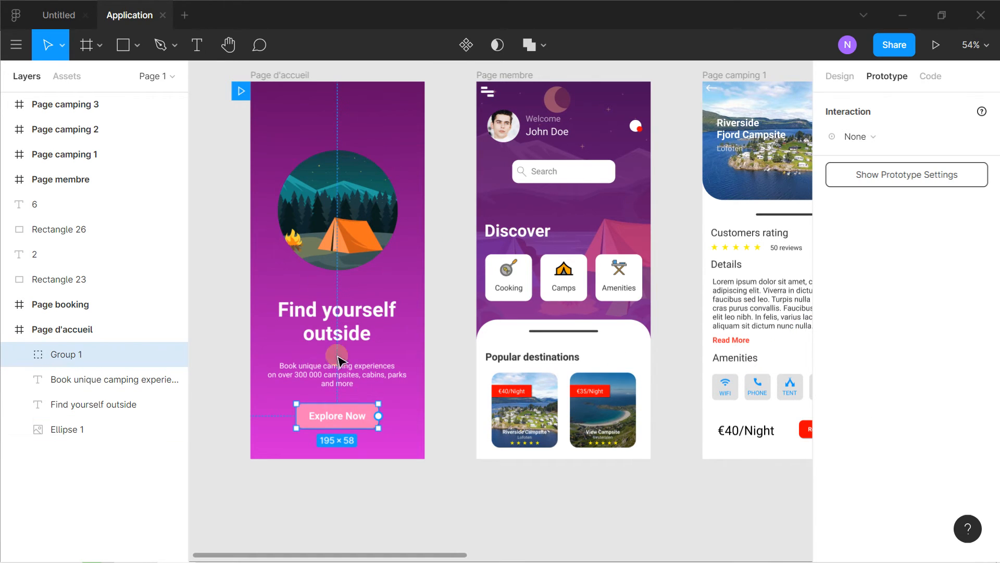
{"action": "left_click_drag", "start_coordinate": [379, 419], "coordinate": [487, 225]}
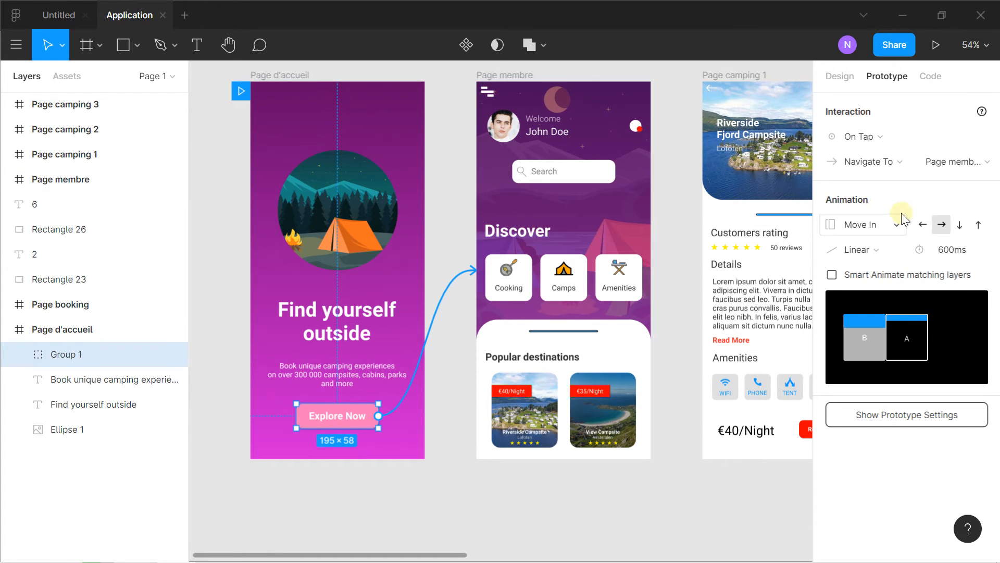
{"action": "left_click", "coordinate": [904, 136]}
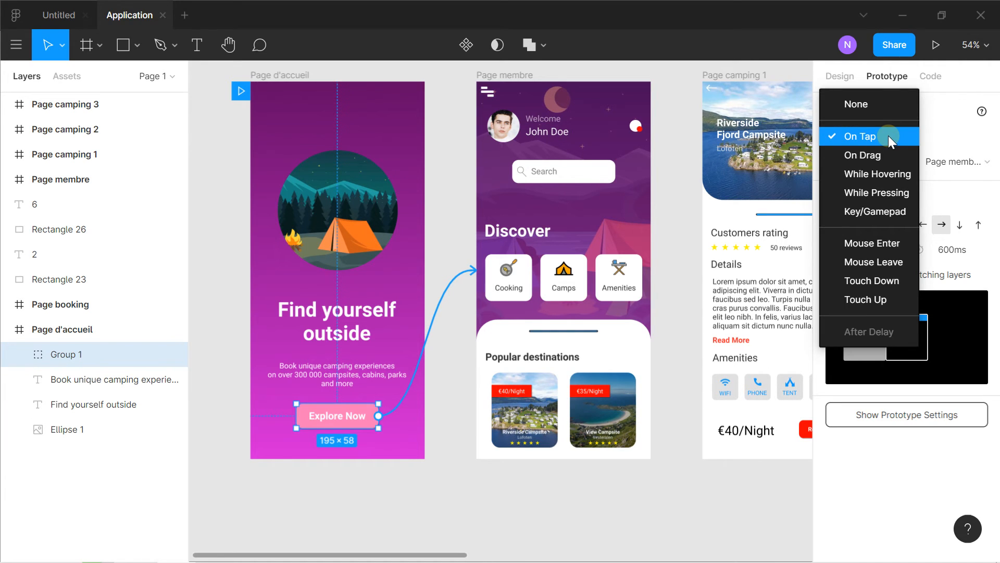
{"action": "left_click", "coordinate": [889, 136]}
Review the transition types for the Explore Now connection, keeping Move In, and set its easing to Ease Out
{"action": "left_click", "coordinate": [888, 229]}
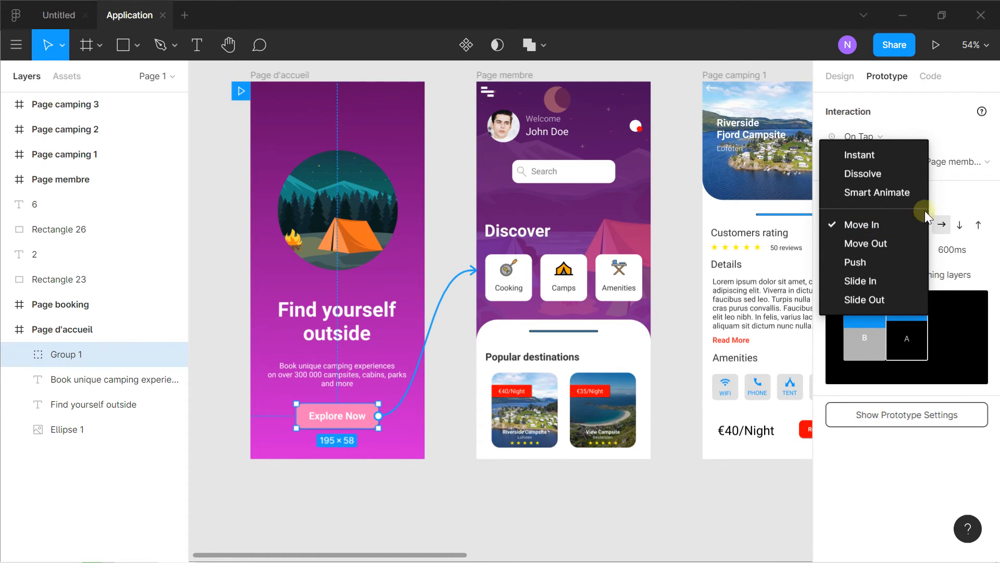
{"action": "left_click", "coordinate": [940, 201]}
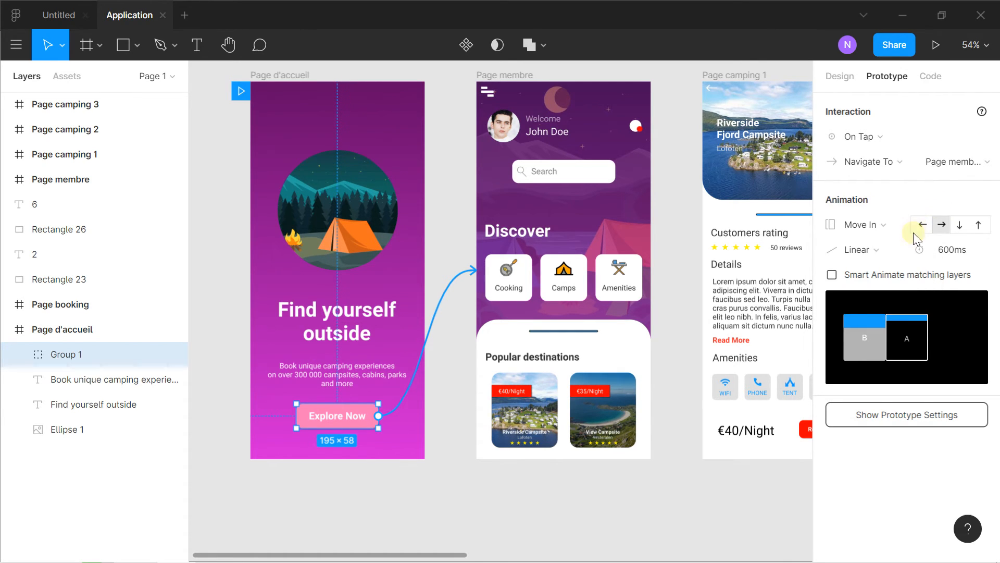
{"action": "left_click", "coordinate": [883, 249]}
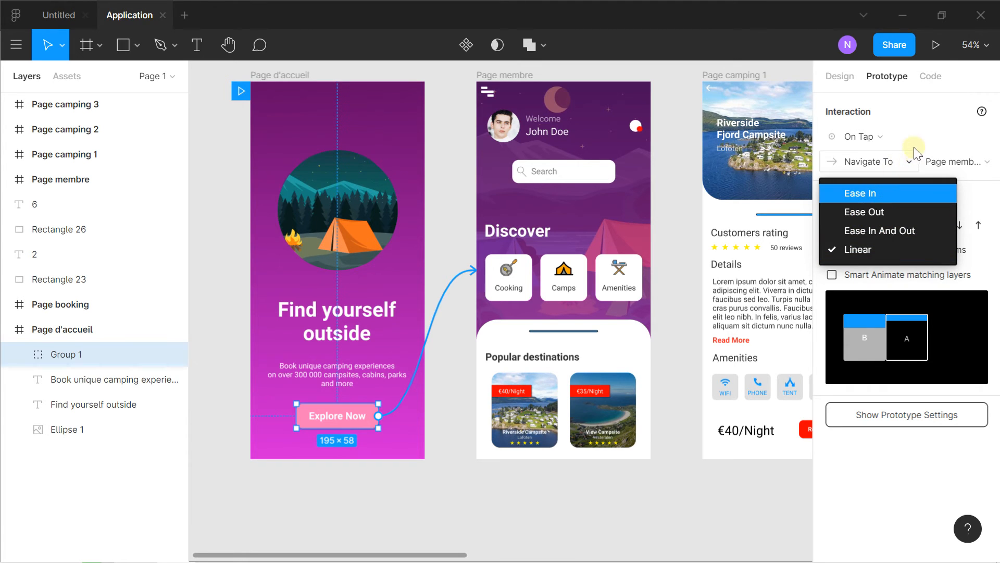
{"action": "left_click", "coordinate": [861, 137]}
{"action": "left_click", "coordinate": [938, 243]}
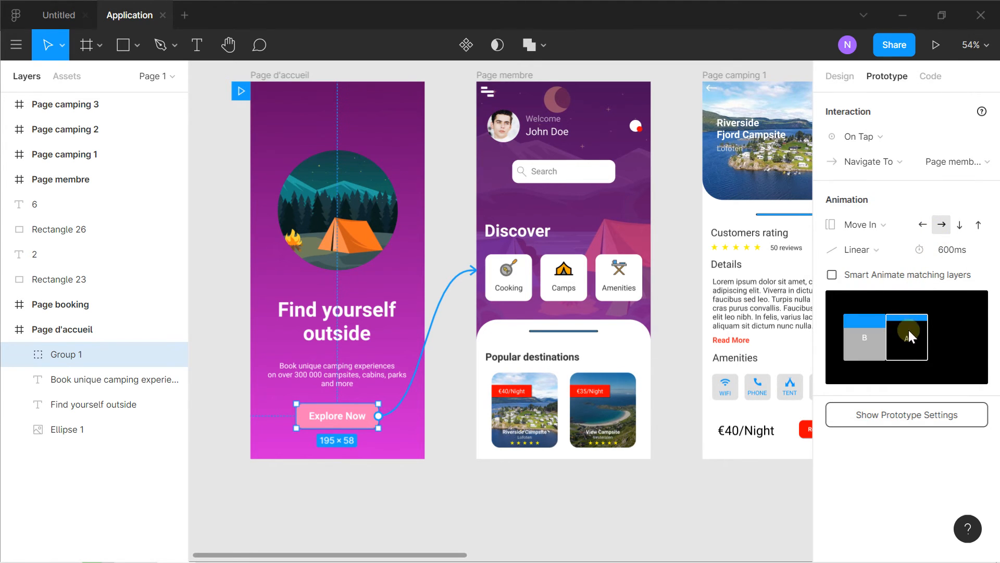
{"action": "left_click", "coordinate": [869, 255]}
{"action": "left_click", "coordinate": [870, 215]}
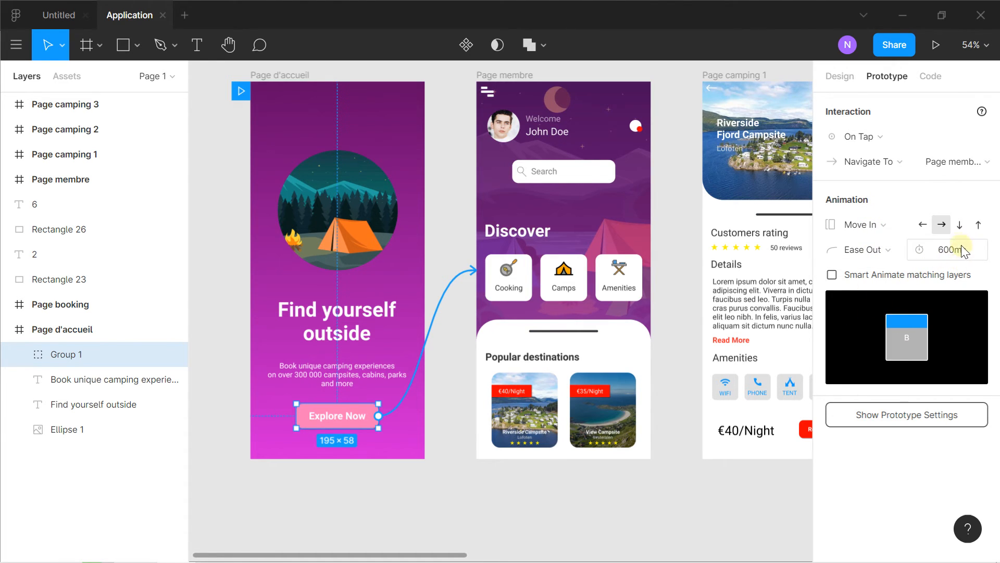
Run the prototype and follow it from Explore Now through the €40/Night Riverside campsite to the booking request page
{"action": "scroll", "coordinate": [745, 263], "scroll_direction": "up", "scroll_amount": 3}
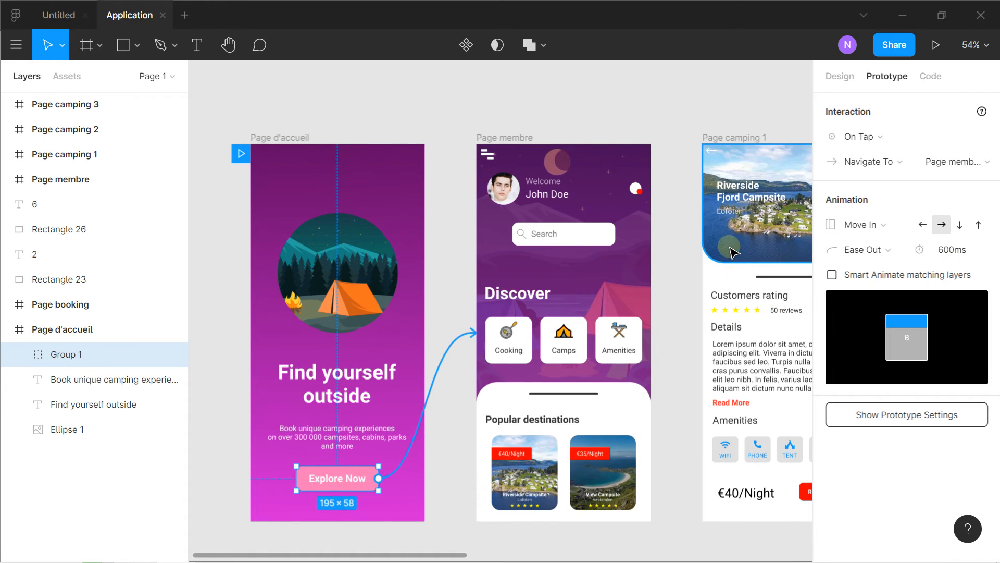
{"action": "left_click", "coordinate": [937, 47]}
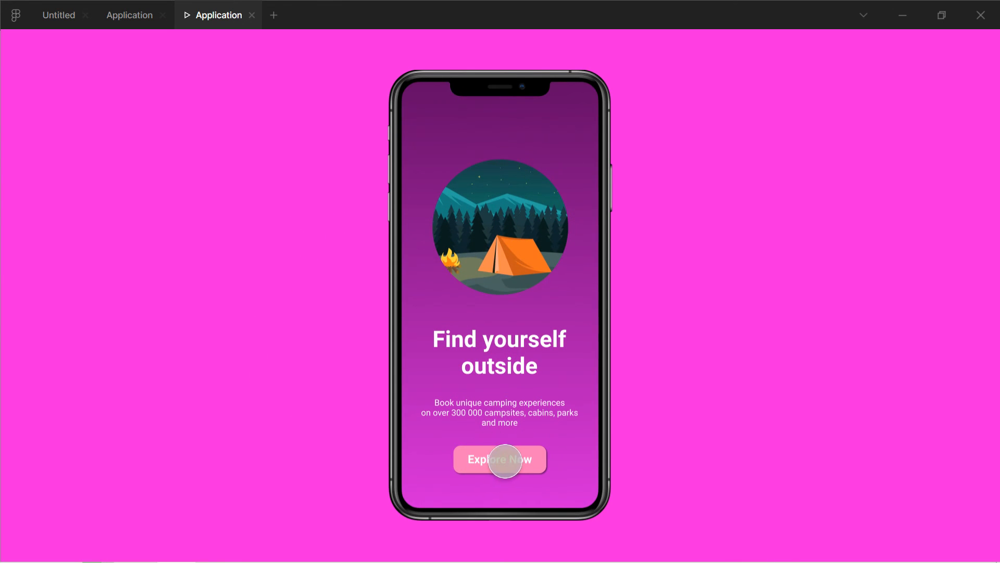
{"action": "left_click", "coordinate": [511, 459]}
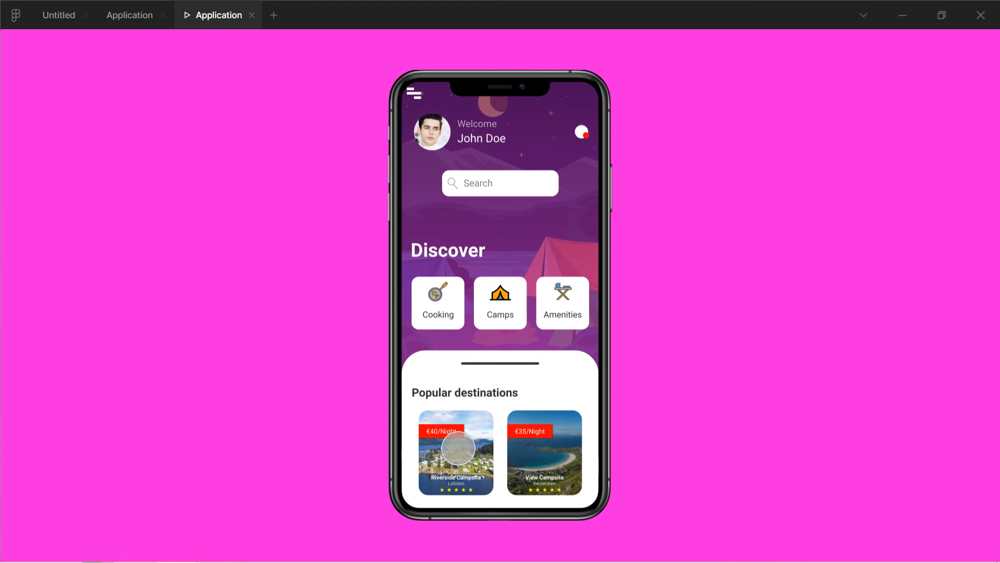
{"action": "left_click", "coordinate": [459, 447]}
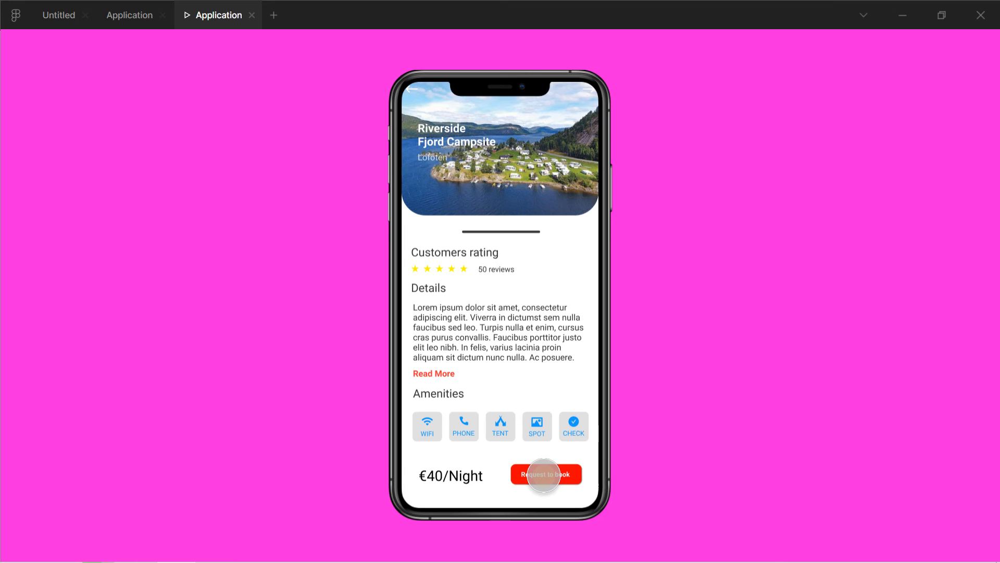
{"action": "left_click", "coordinate": [543, 474]}
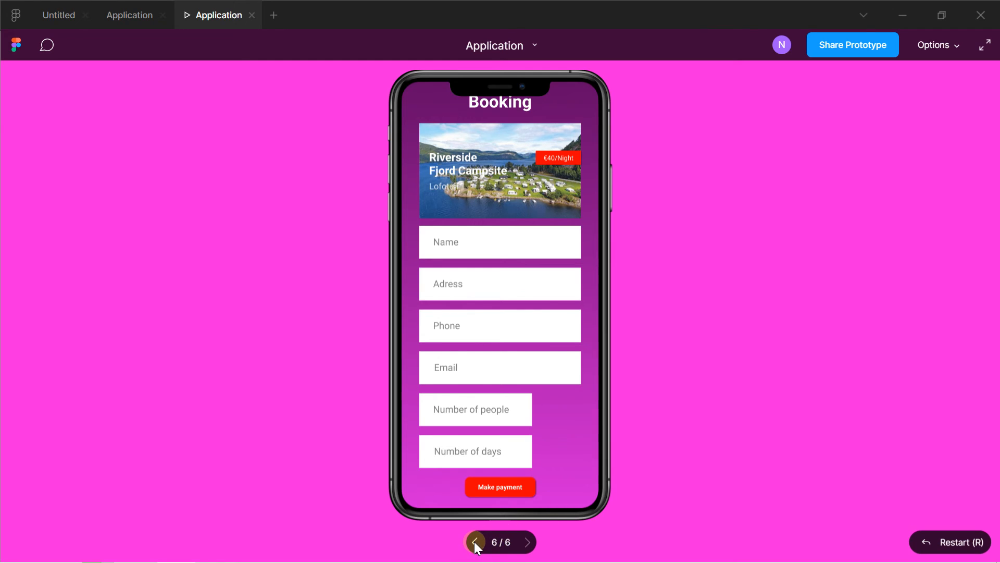
Go back to the View Fjord Campsite page in the prototype, test its next and previous arrows, and close the preview
{"action": "left_click", "coordinate": [474, 541]}
{"action": "left_click", "coordinate": [474, 540]}
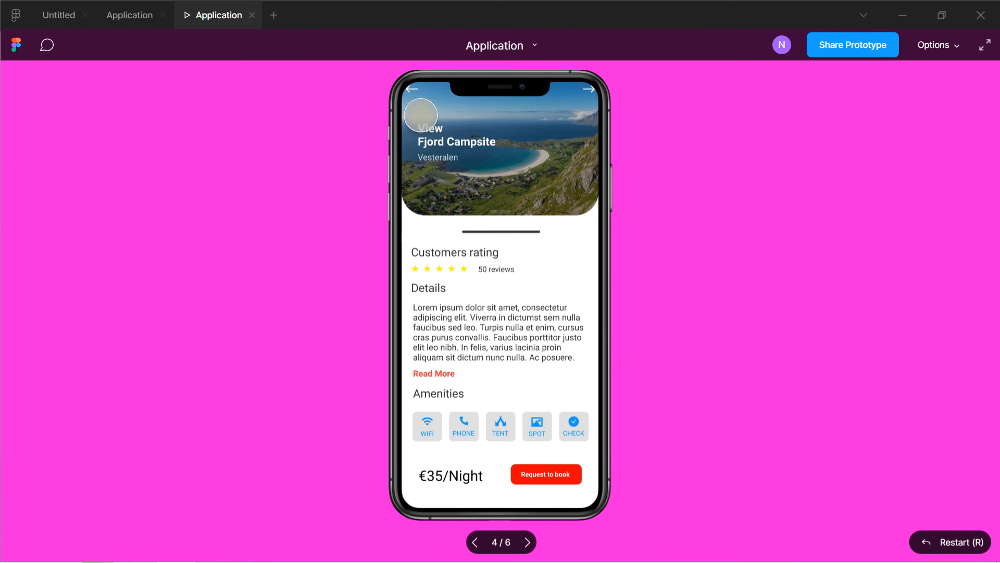
{"action": "left_click", "coordinate": [589, 91]}
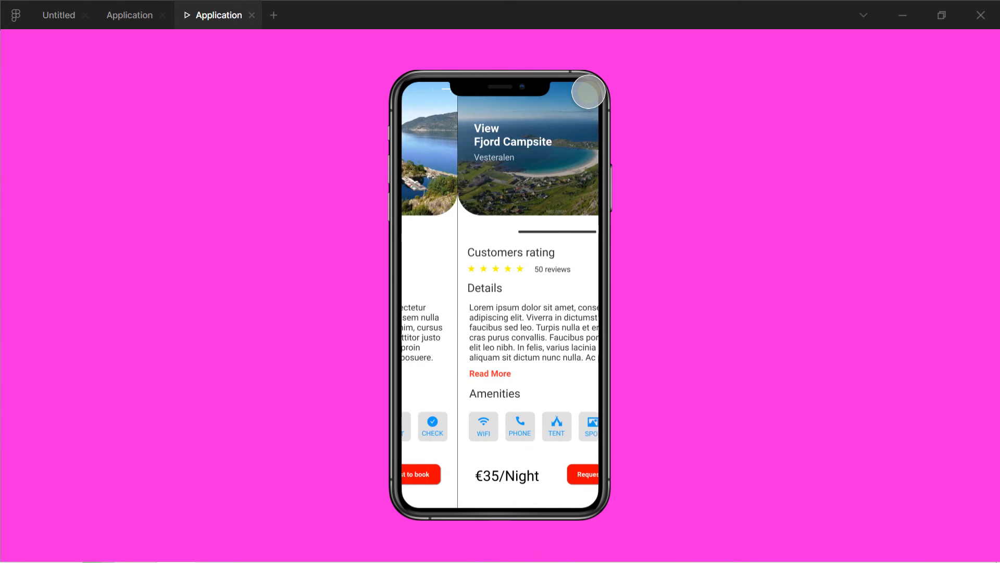
{"action": "left_click", "coordinate": [414, 89]}
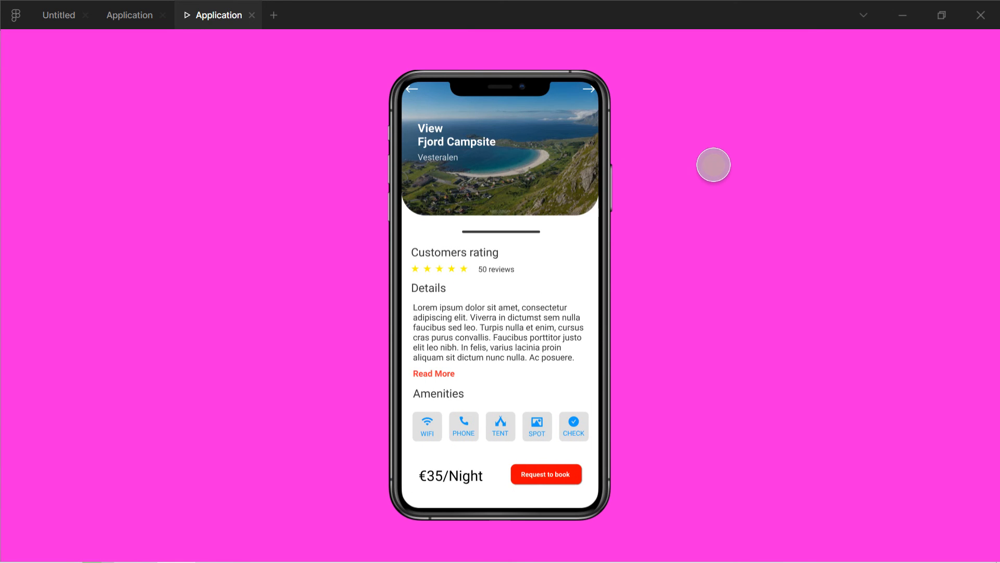
{"action": "left_click", "coordinate": [250, 15]}
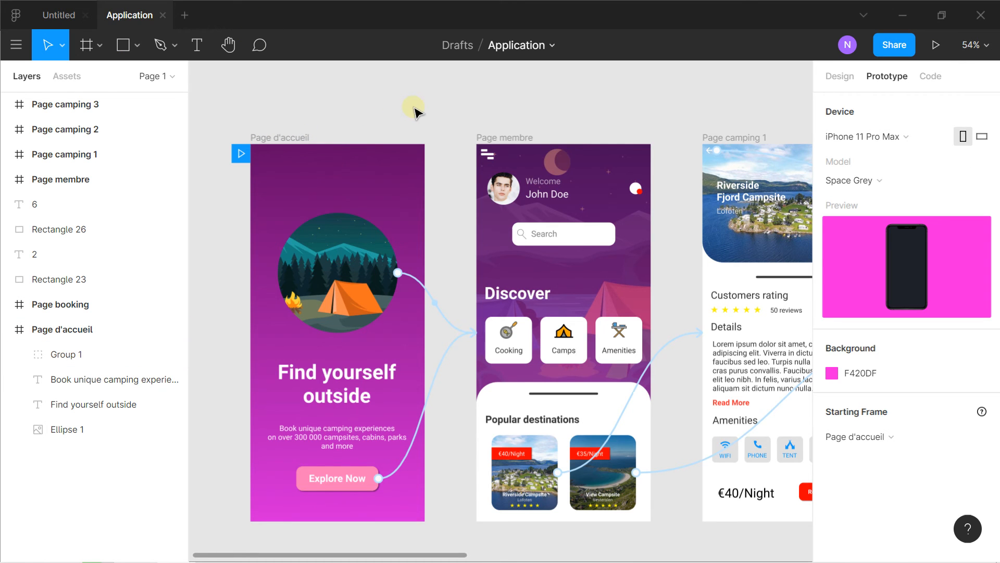
Return to the Untitled file and bring the whole Page 1 frame into view
{"action": "scroll", "coordinate": [416, 111], "scroll_direction": "down", "scroll_amount": 5}
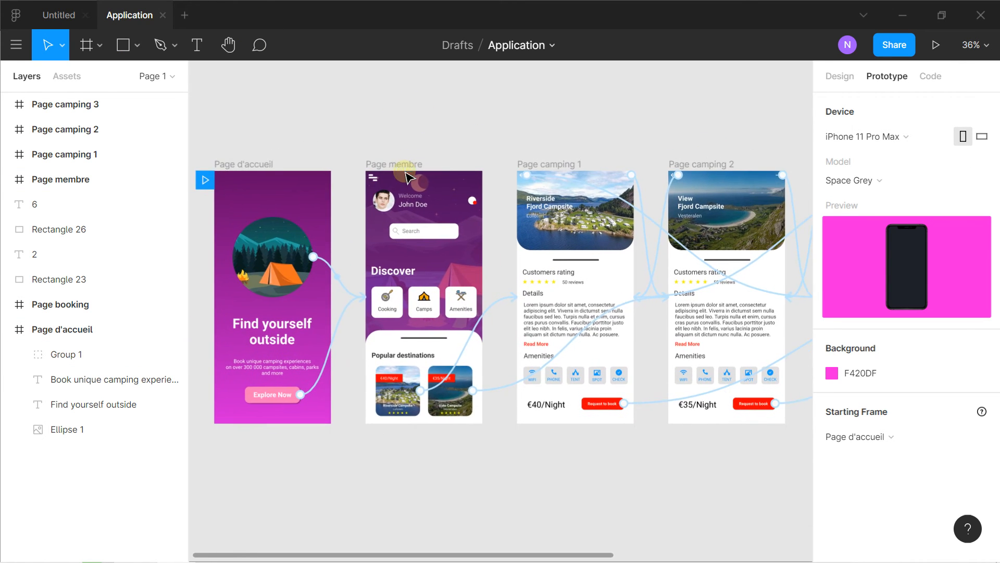
{"action": "scroll", "coordinate": [412, 176], "scroll_direction": "down", "scroll_amount": 3}
{"action": "scroll", "coordinate": [437, 177], "scroll_direction": "up", "scroll_amount": 2}
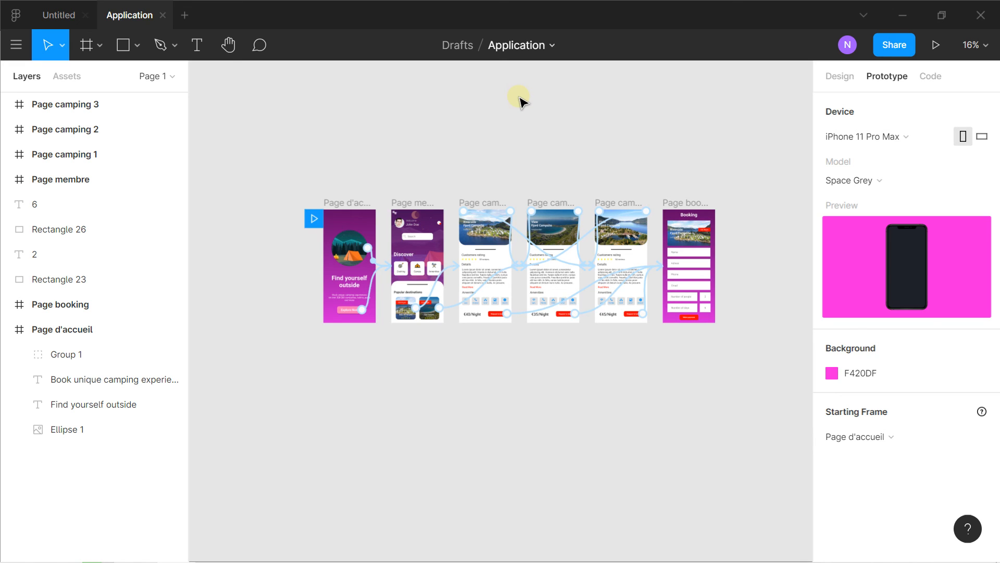
{"action": "left_click", "coordinate": [58, 17]}
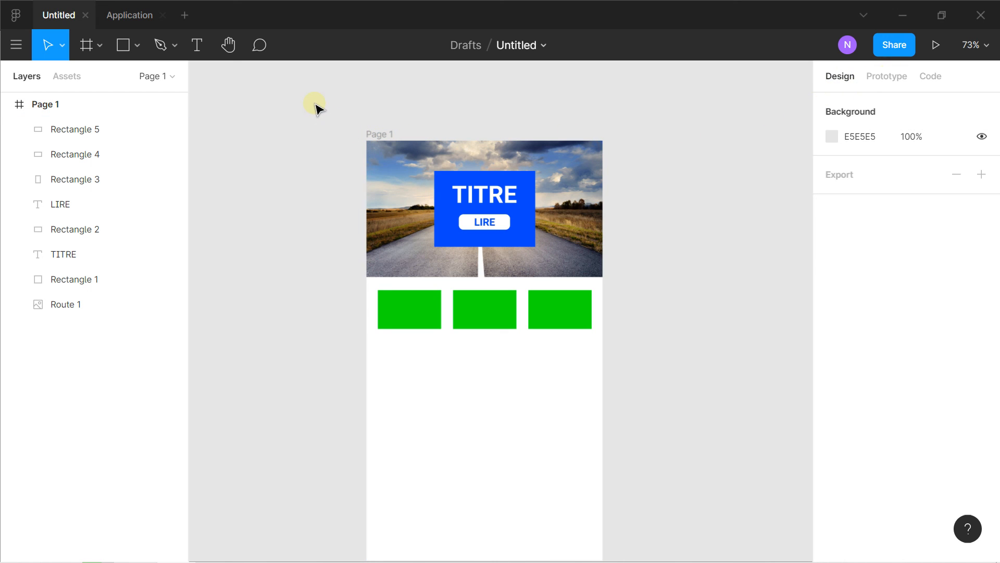
{"action": "scroll", "coordinate": [308, 104], "scroll_direction": "down", "scroll_amount": 3}
{"action": "left_click_drag", "start_coordinate": [296, 101], "coordinate": [300, 90]}
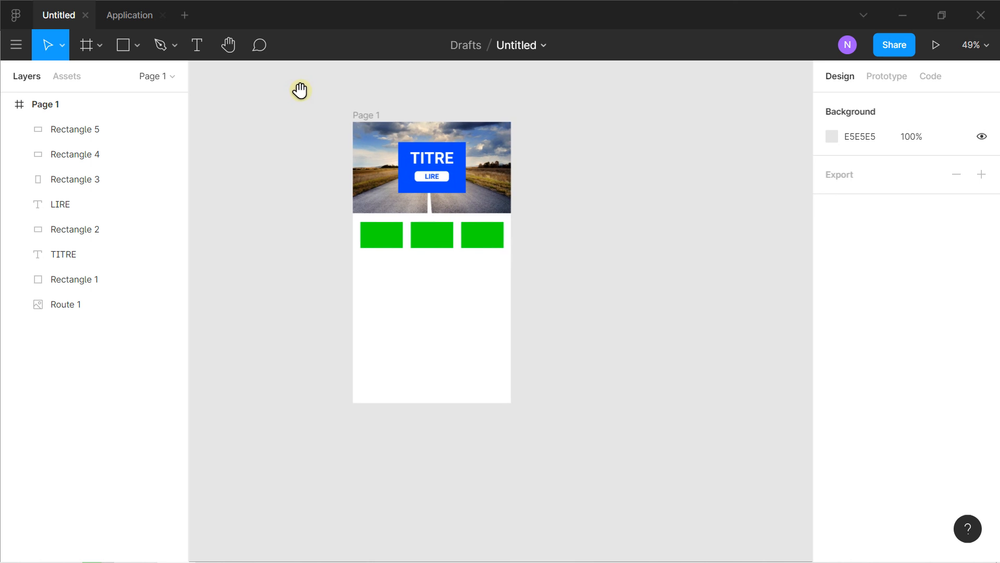